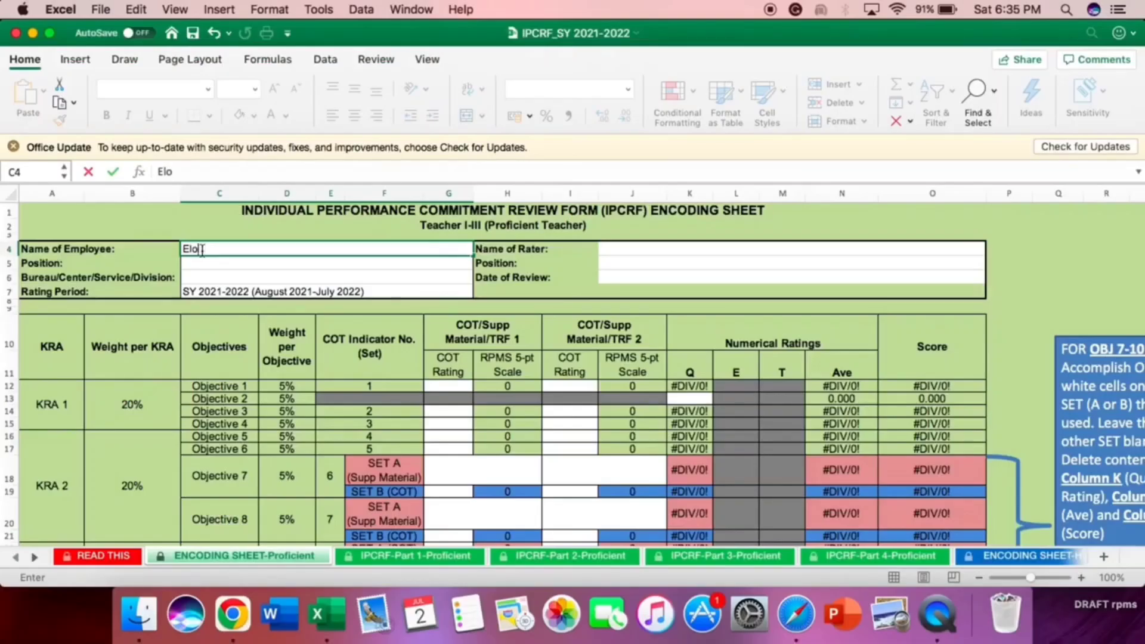
Enter the employee's name, position Teacher I and division Bacoor City in the header
key("BackSpace")
type("teach")
type("er")
key("BackSpace")
key("BackSpace")
key("BackSpace")
key("BackSpace")
key("BackSpace")
key("BackSpace")
key("BackSpace")
type("Teacher")
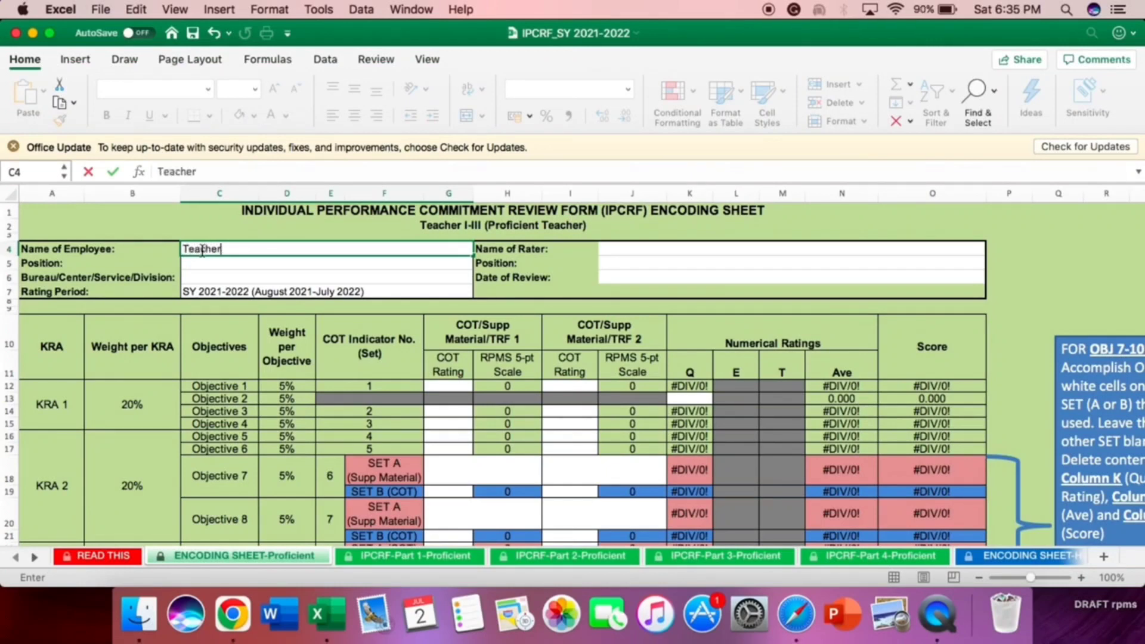
type(" Eloisa")
left_click(208, 266)
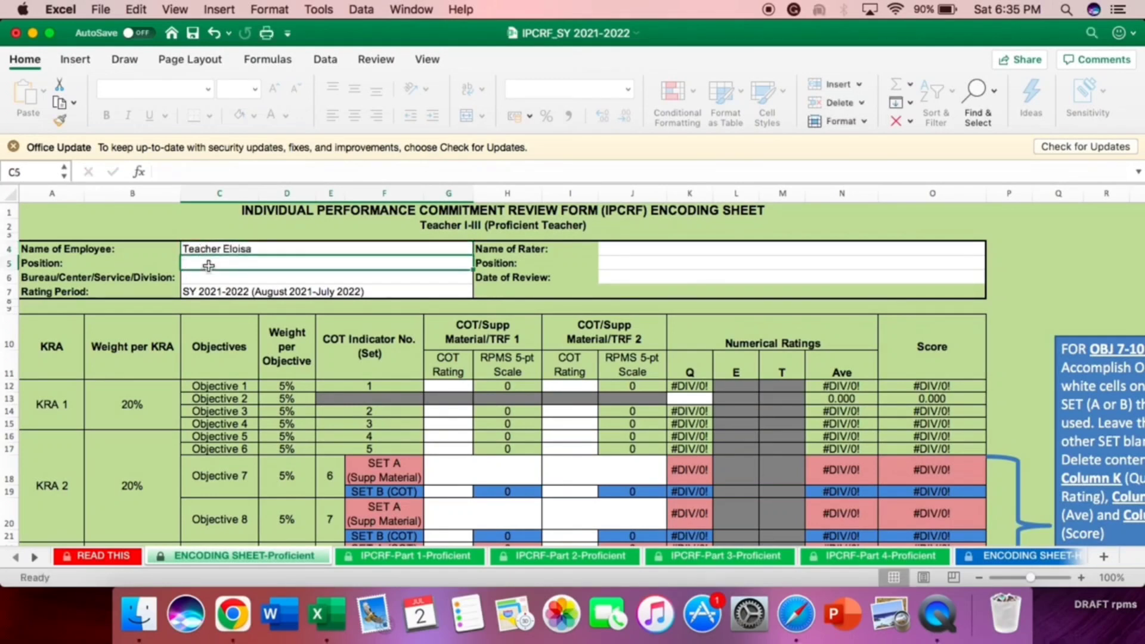
type("Teacher ")
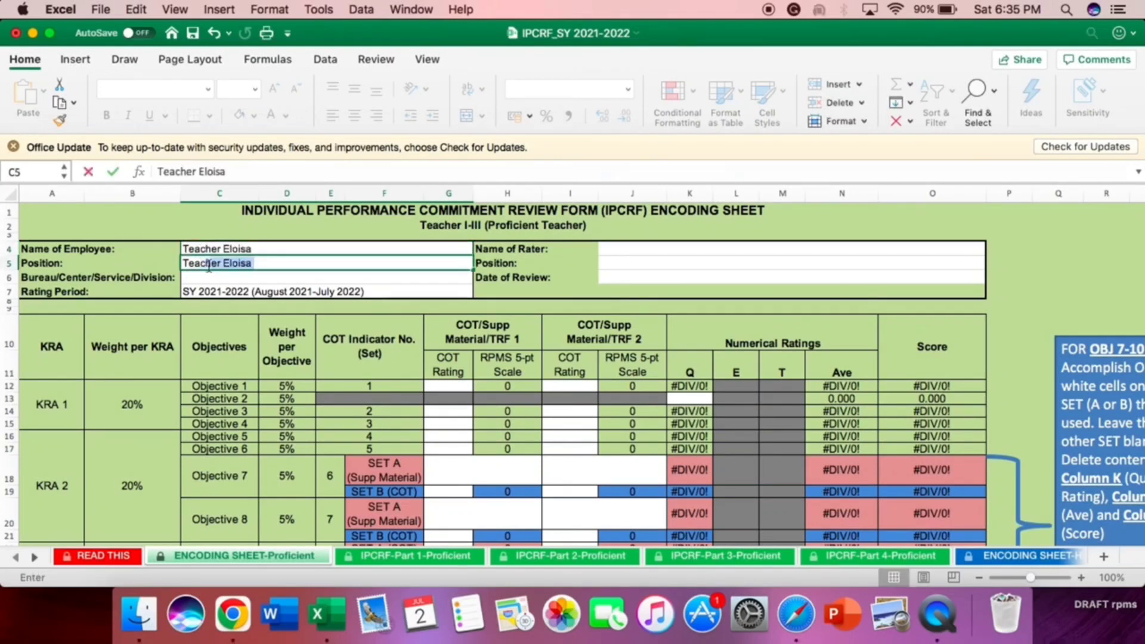
type("I")
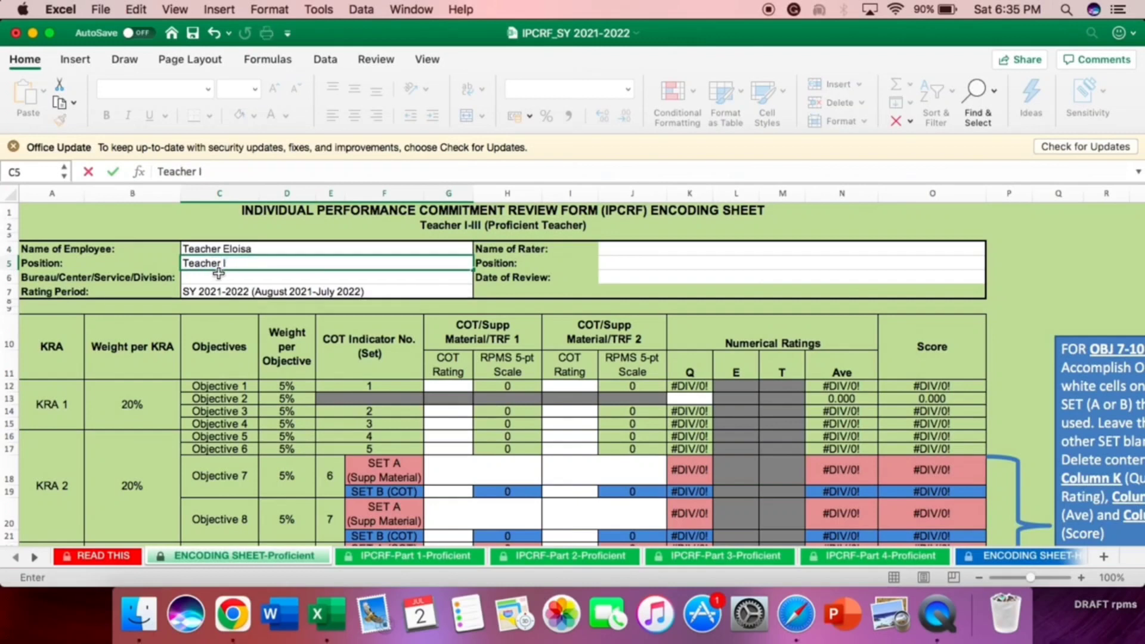
left_click(216, 275)
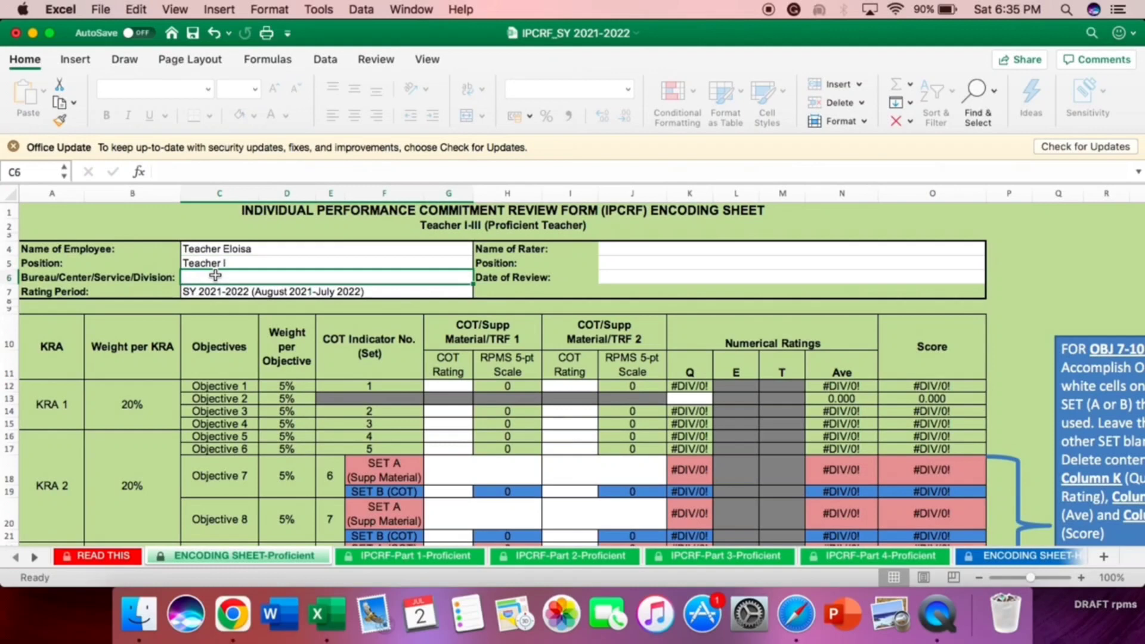
type("Bacoor")
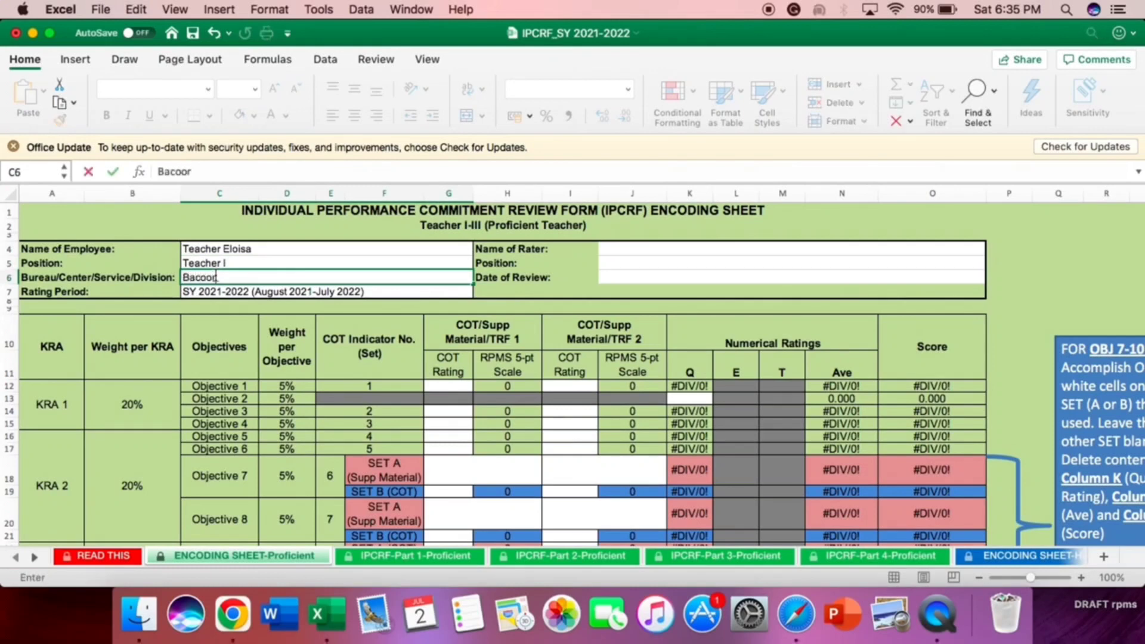
type(" City")
Enter the rater's name, rater position Master teacher I and review date July 15, 2022
left_click(618, 251)
type("Teacher")
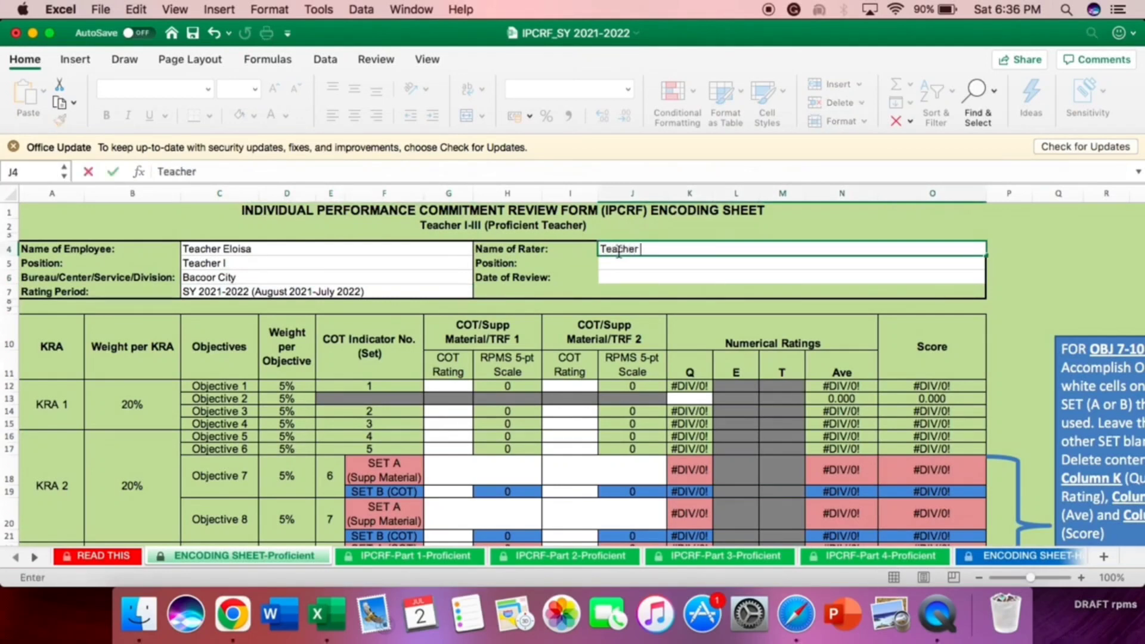
type(" Eloisa")
left_click(636, 265)
type("M")
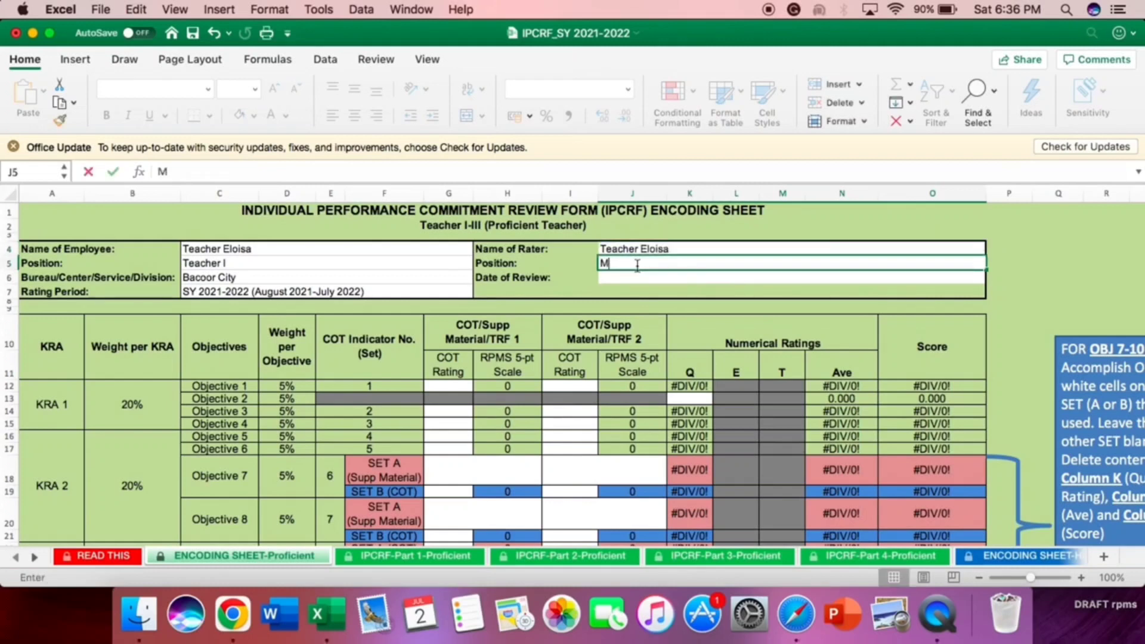
type("aster tea")
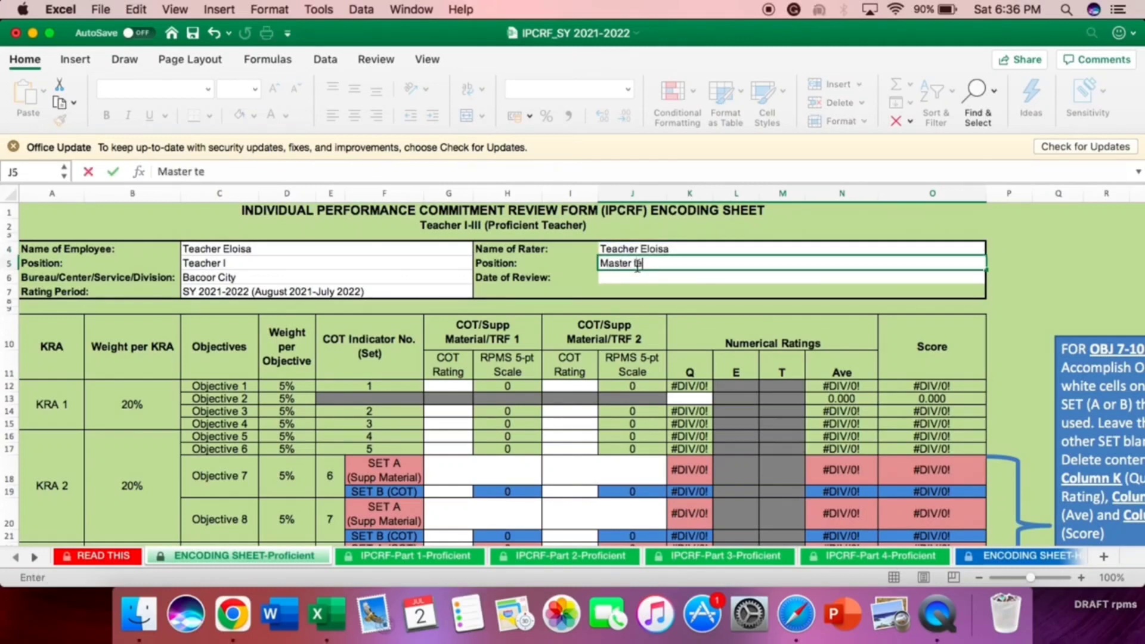
key("BackSpace")
key("BackSpace")
key("BackSpace")
type("her I")
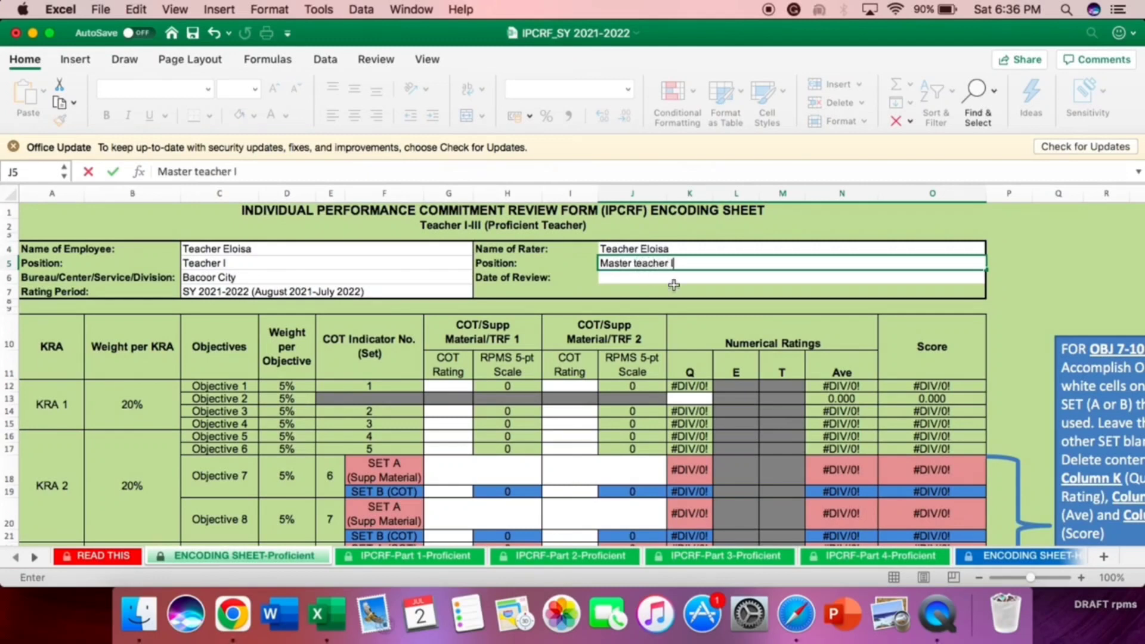
left_click(622, 281)
type("Ju")
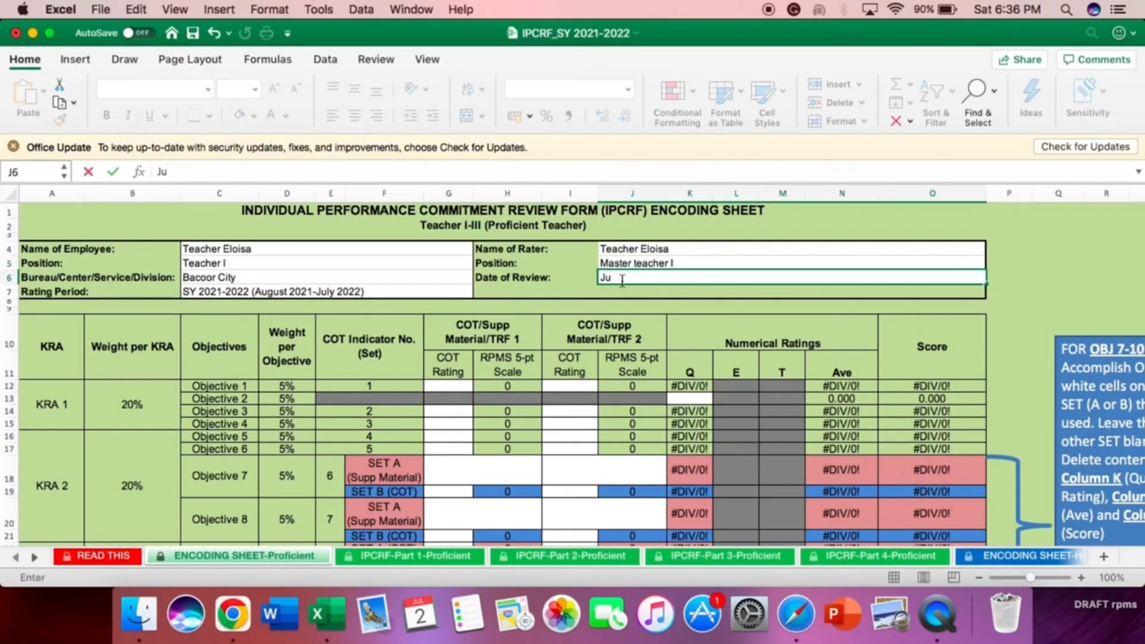
type("ly 15, 2022")
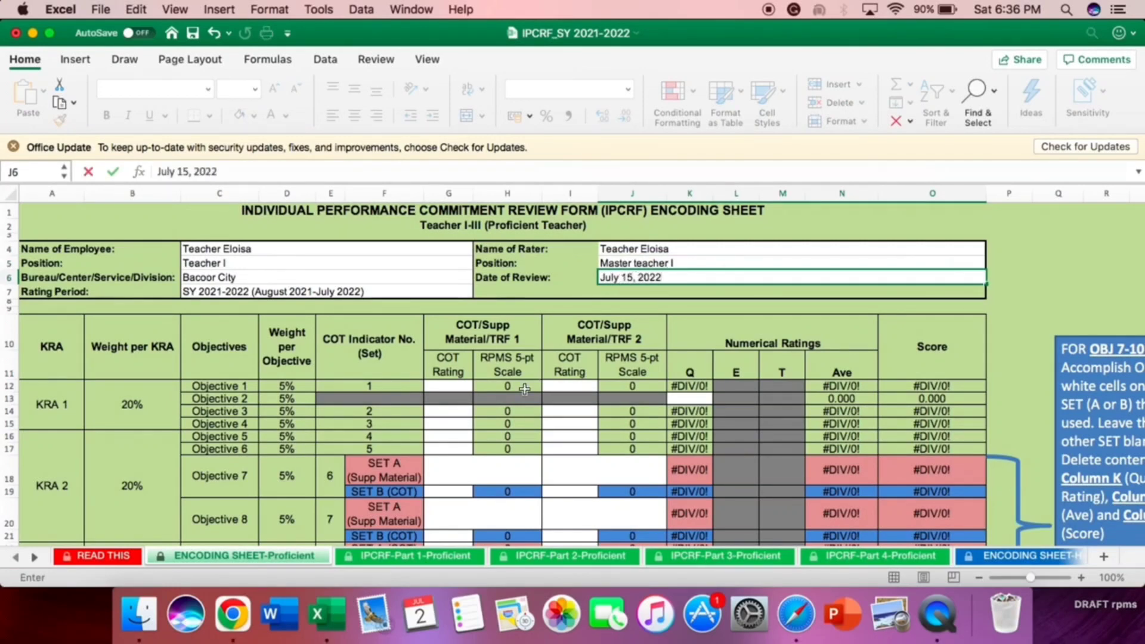
Confirm the July 15, 2022 review date and bring the Objective 2 ratings into view
left_click(496, 424)
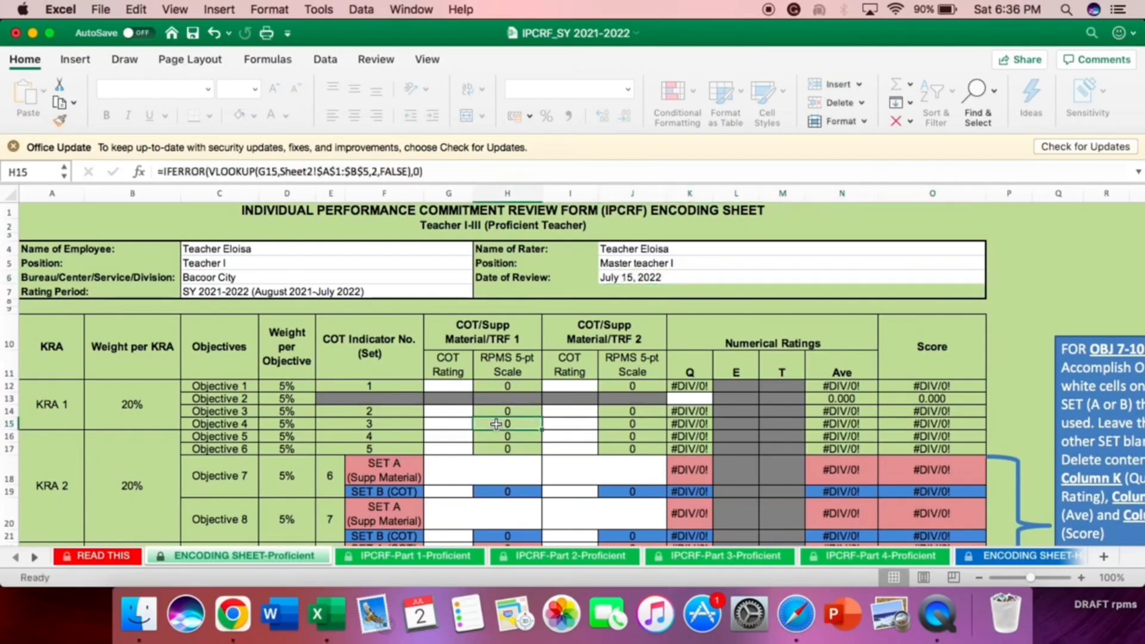
scroll(496, 424, "down", 4)
scroll(495, 425, "right", 1)
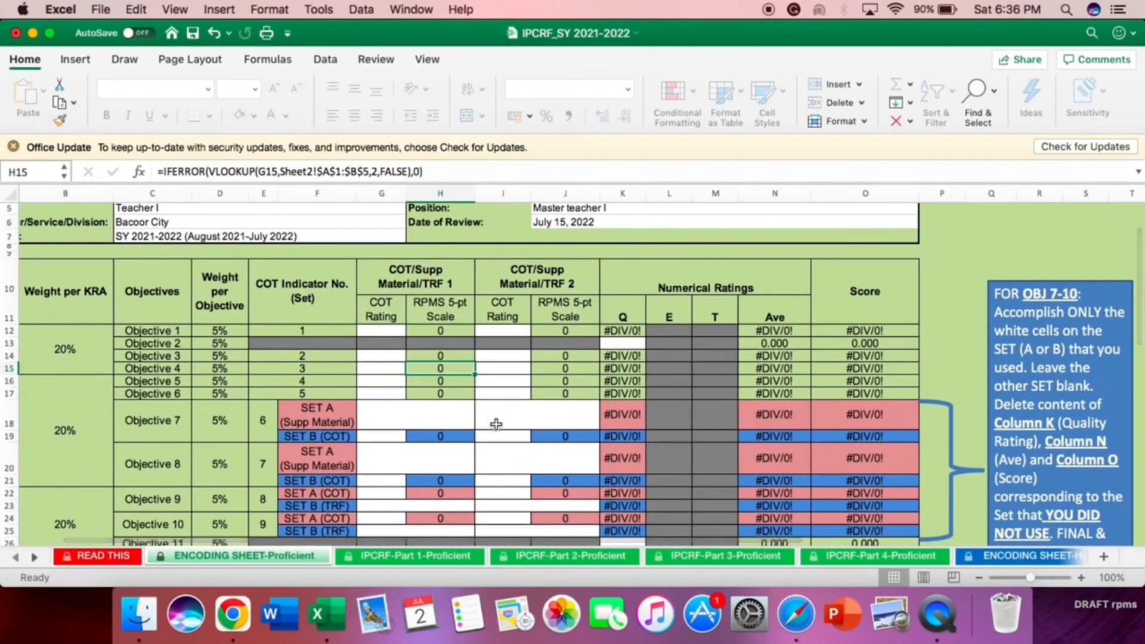
scroll(496, 424, "left", 1)
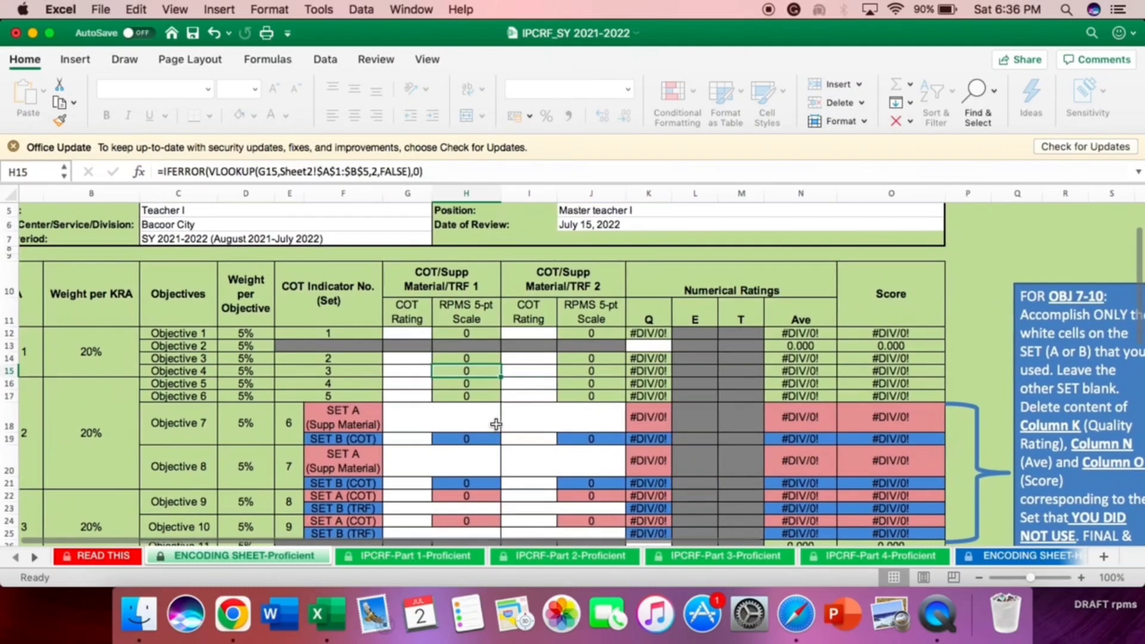
scroll(496, 424, "down", 1)
scroll(496, 424, "right", 1)
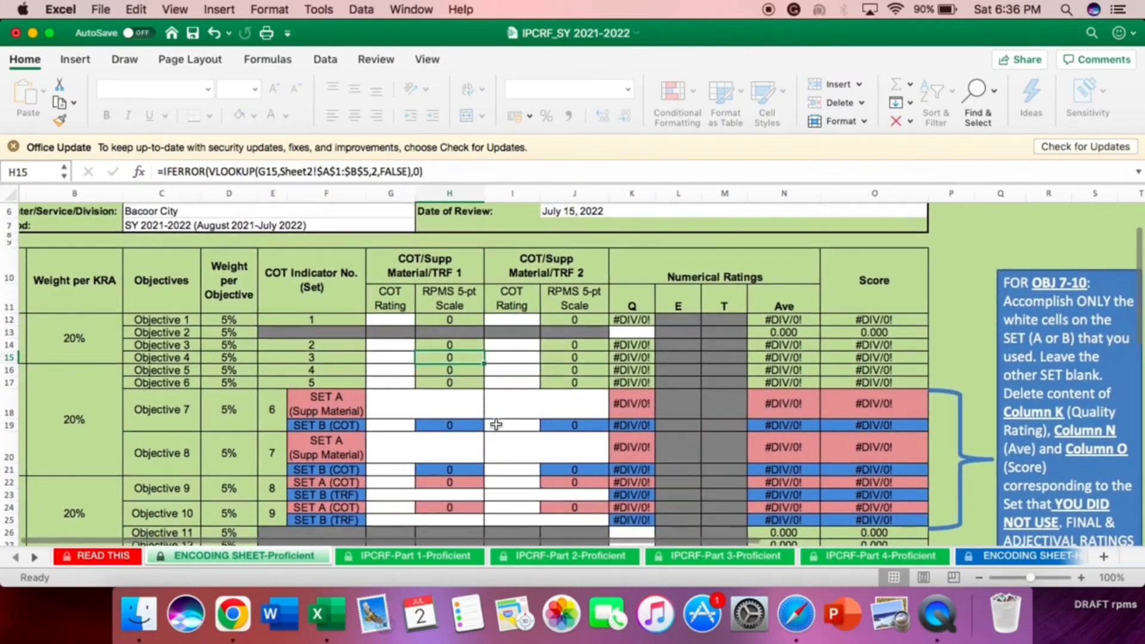
scroll(495, 424, "right", 1)
scroll(495, 424, "down", 1)
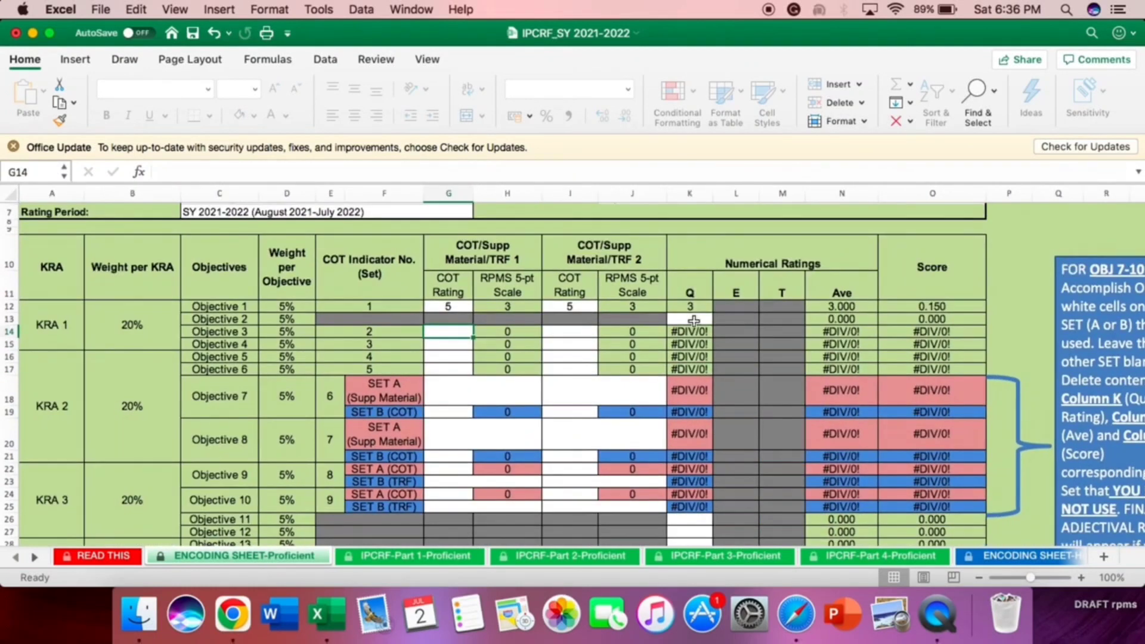
Enter a Q rating of 4 for Objective 2 after the invalid 6 is rejected
left_click(694, 320)
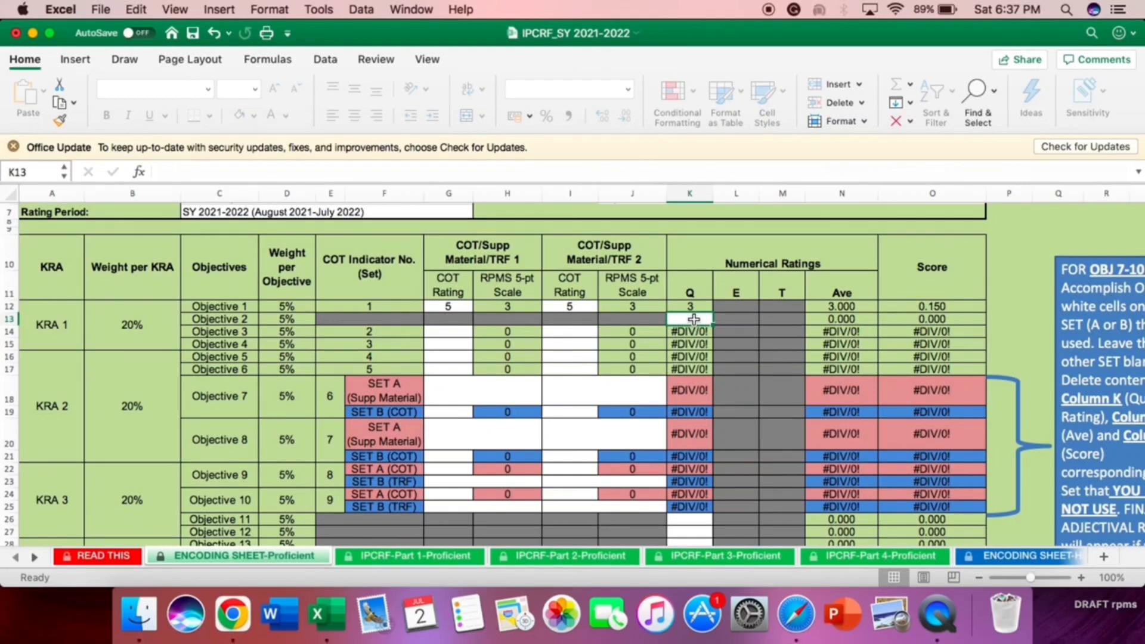
type("6")
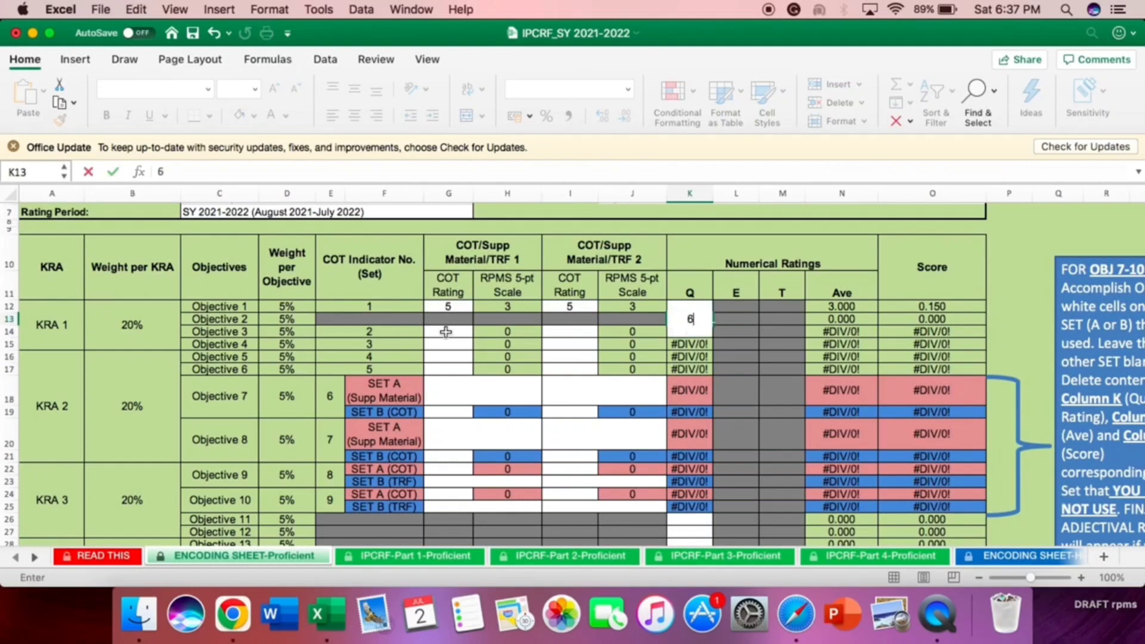
left_click(446, 333)
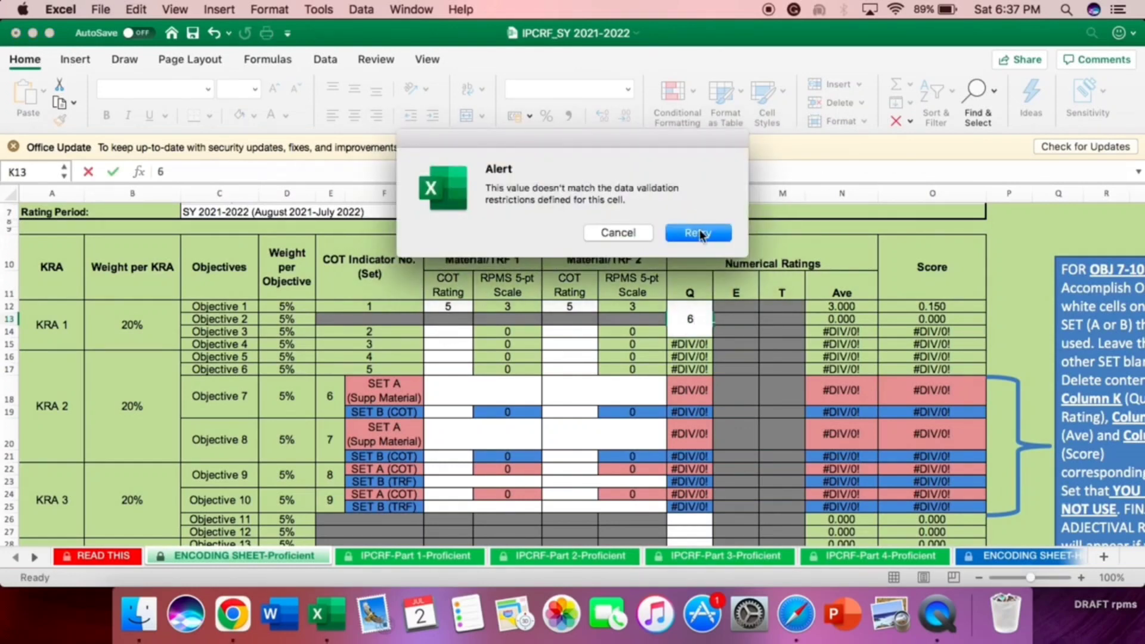
left_click(698, 232)
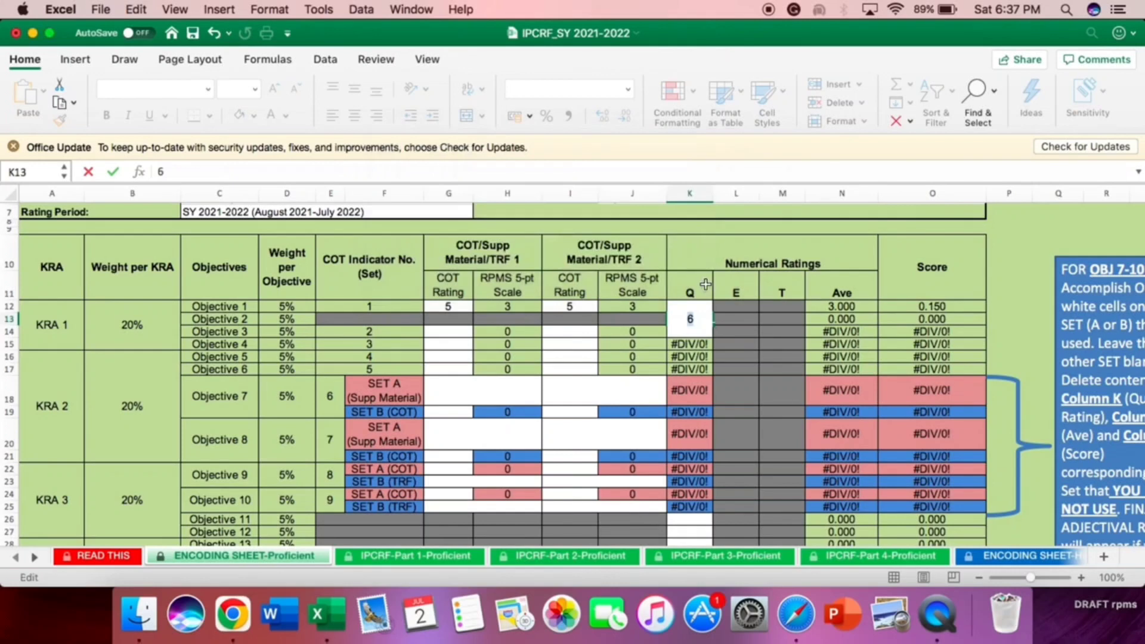
left_click(615, 350)
left_click(618, 232)
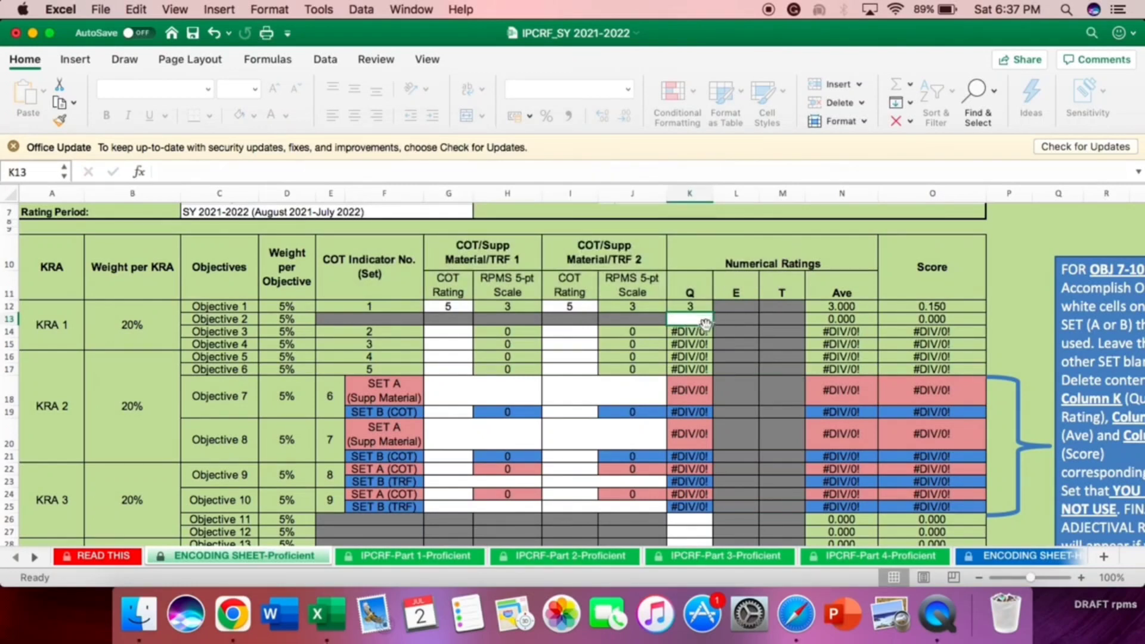
type("4")
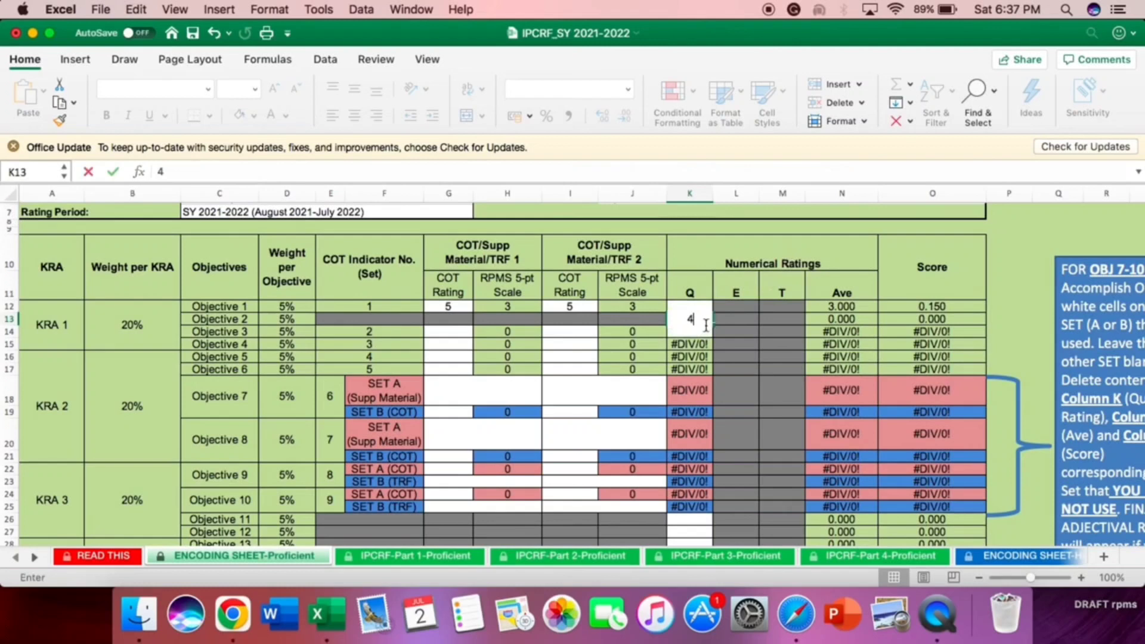
key("Return")
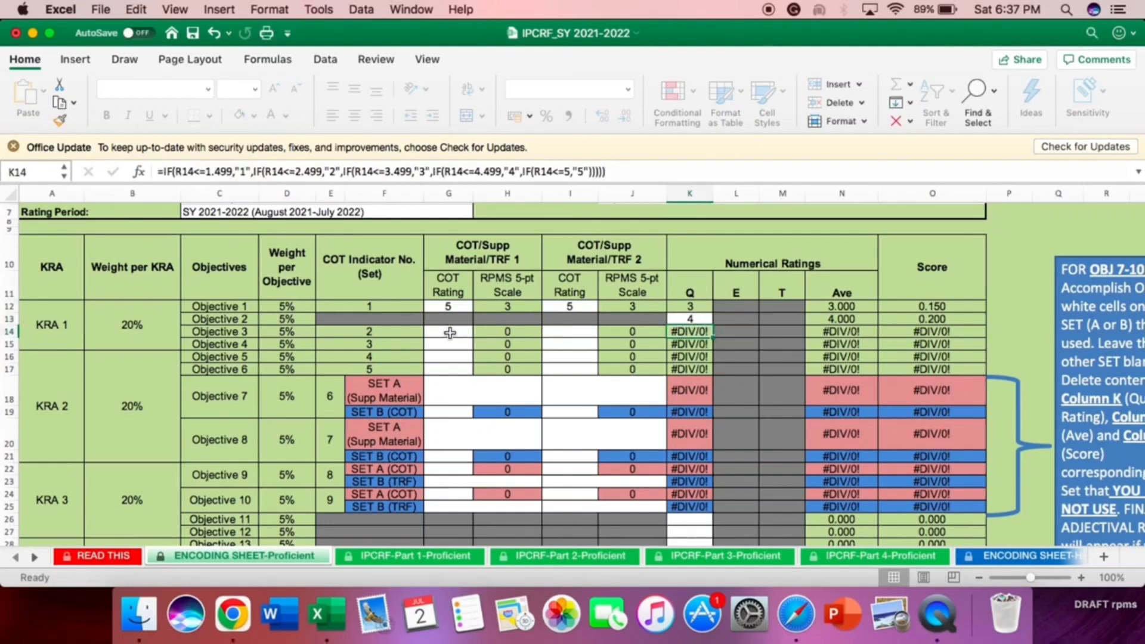
Enter COT ratings 6 and 6 for Objective 3 and 6 and 6 for Objective 4
left_click(449, 333)
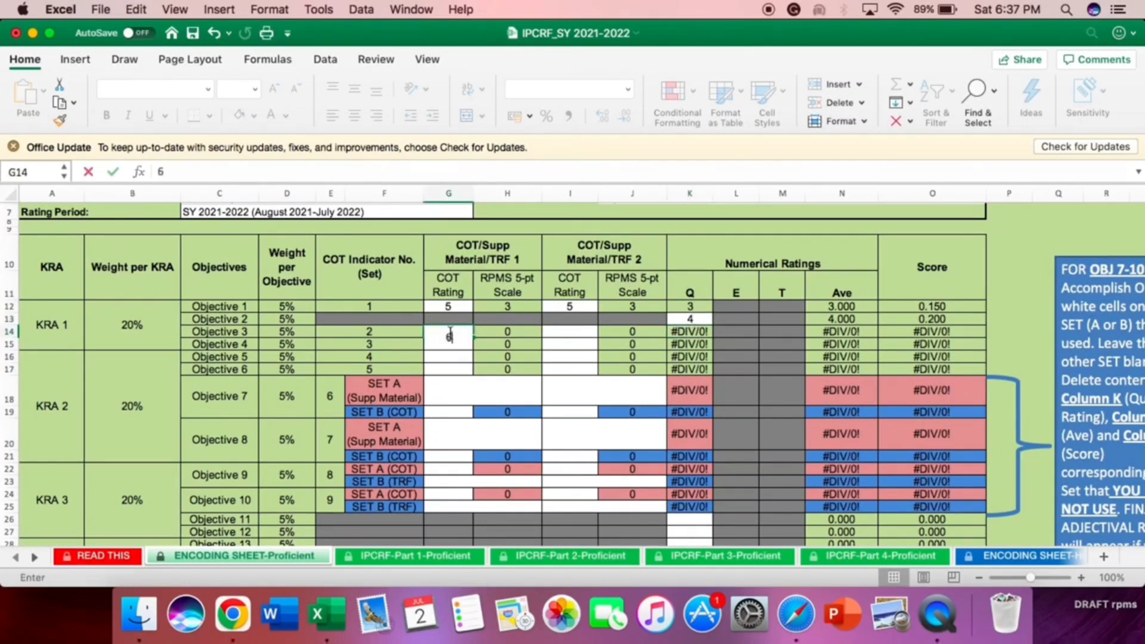
type("6")
left_click(570, 329)
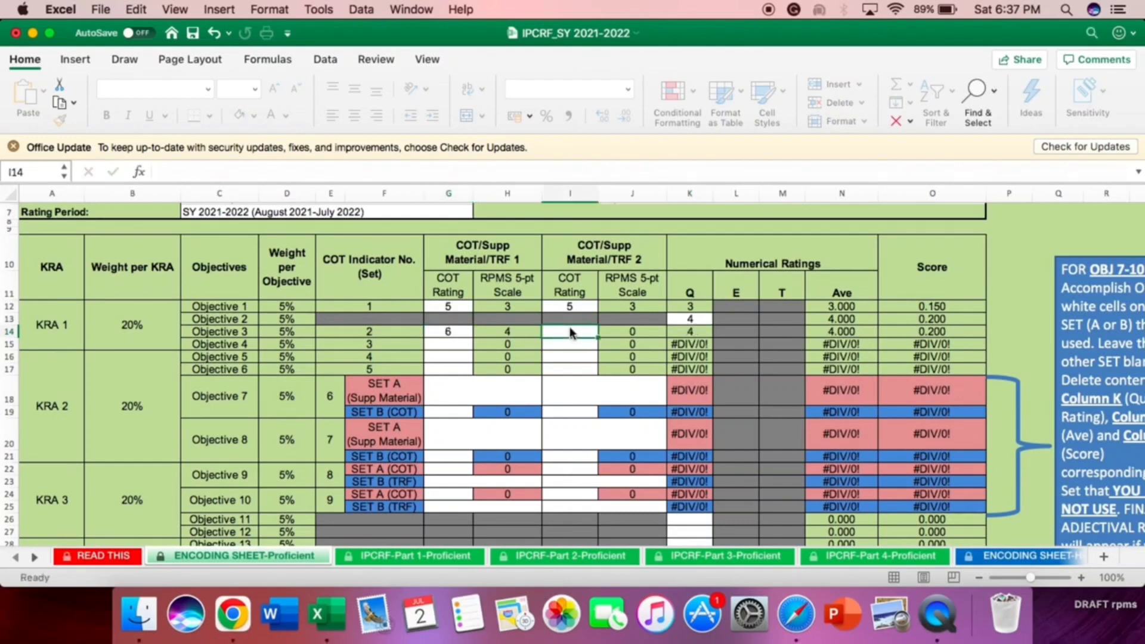
type("6")
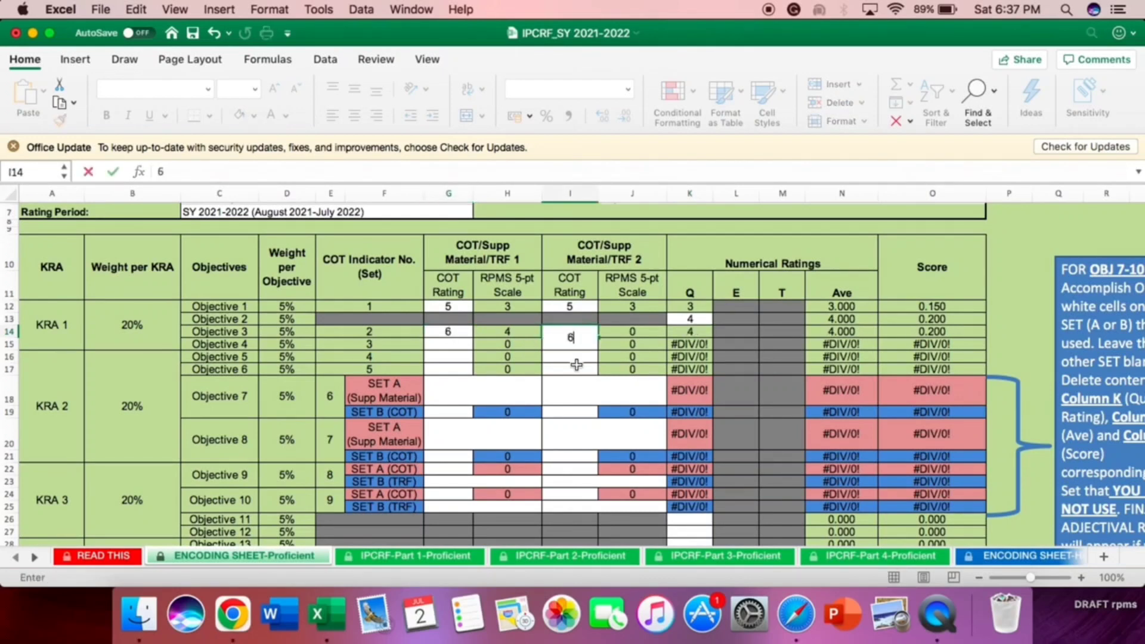
left_click(544, 370)
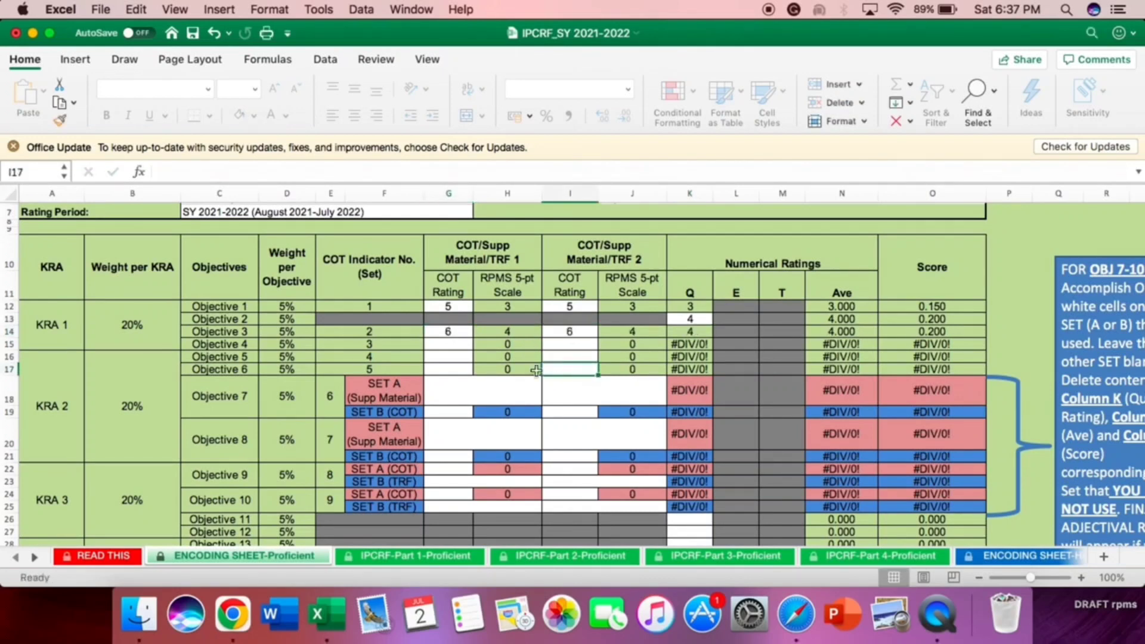
left_click(453, 344)
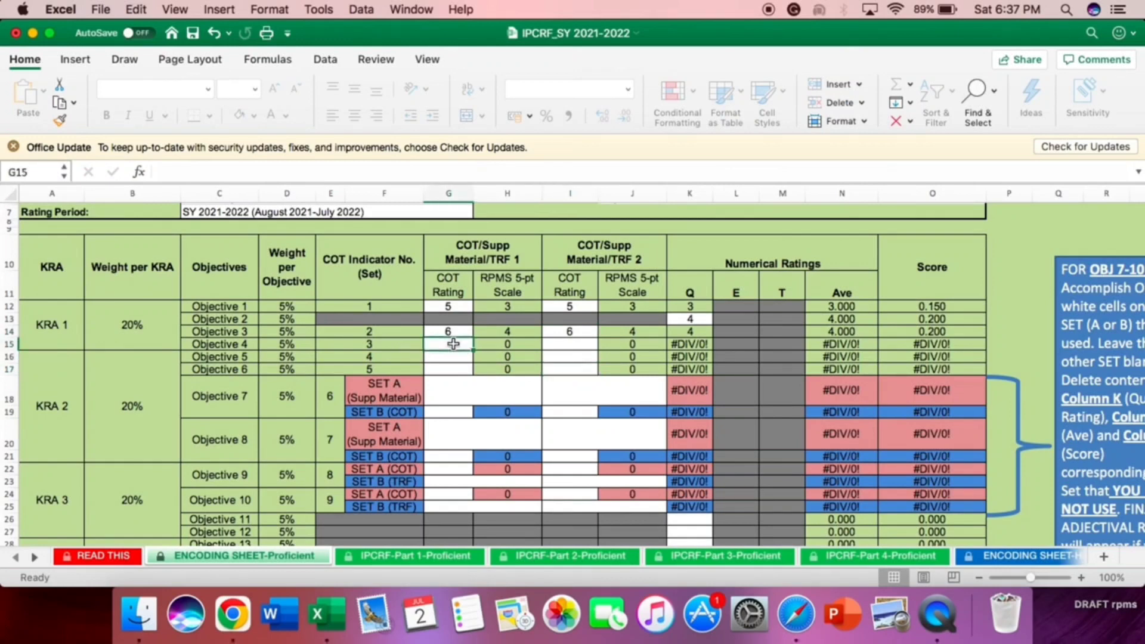
type("6")
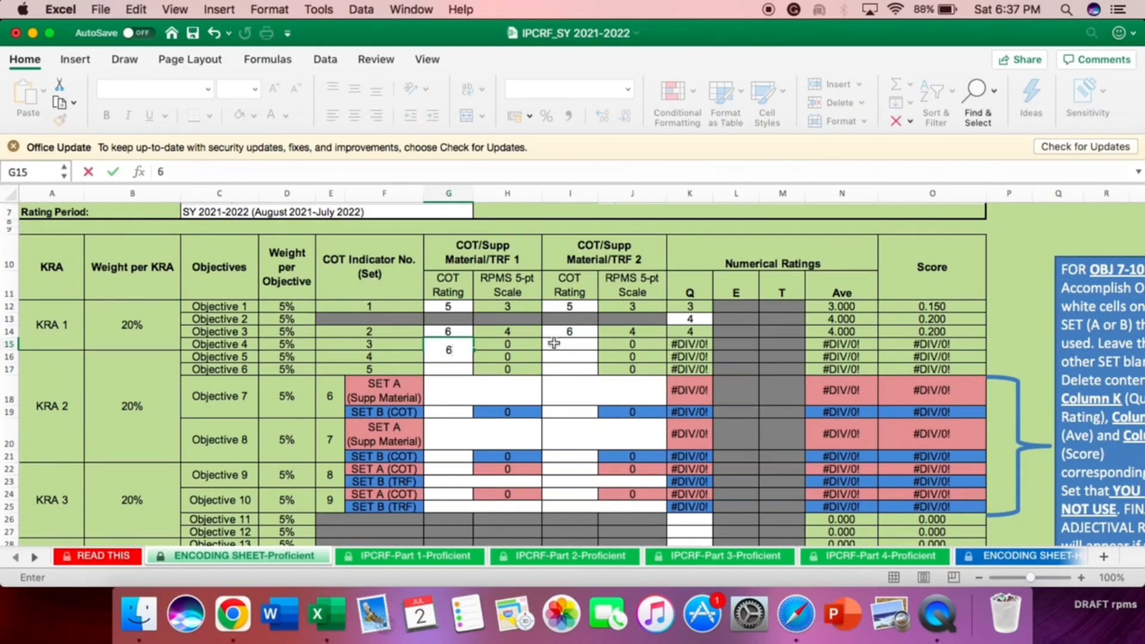
left_click(556, 348)
type("6")
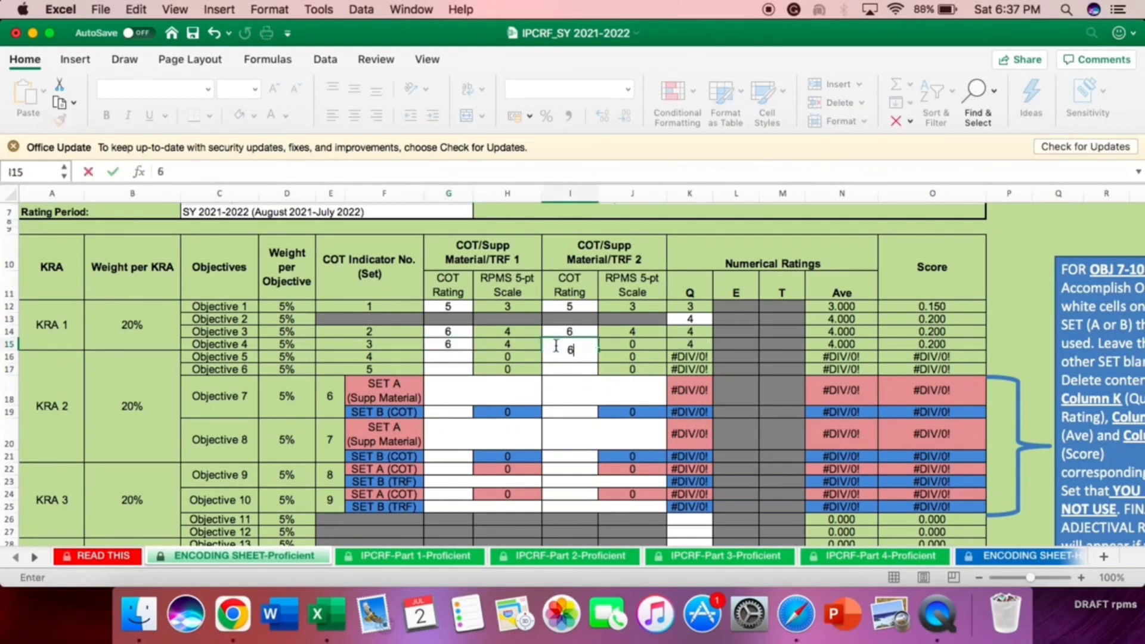
Enter COT ratings 7 and 7 for Objective 5 and 6 and 7 for Objective 6
left_click(456, 356)
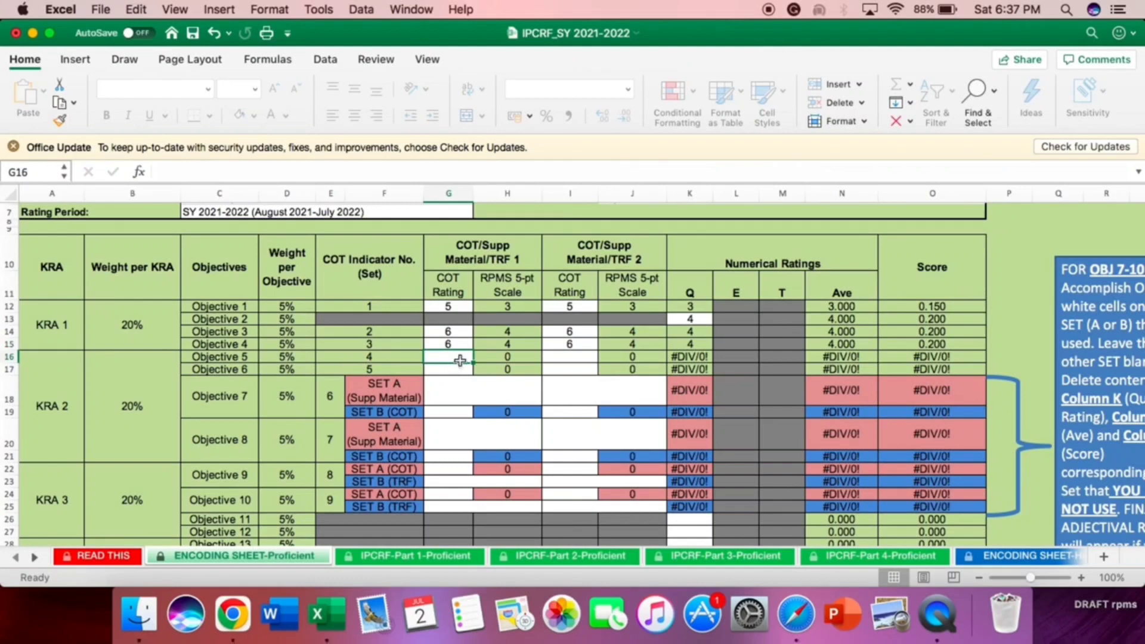
type("7")
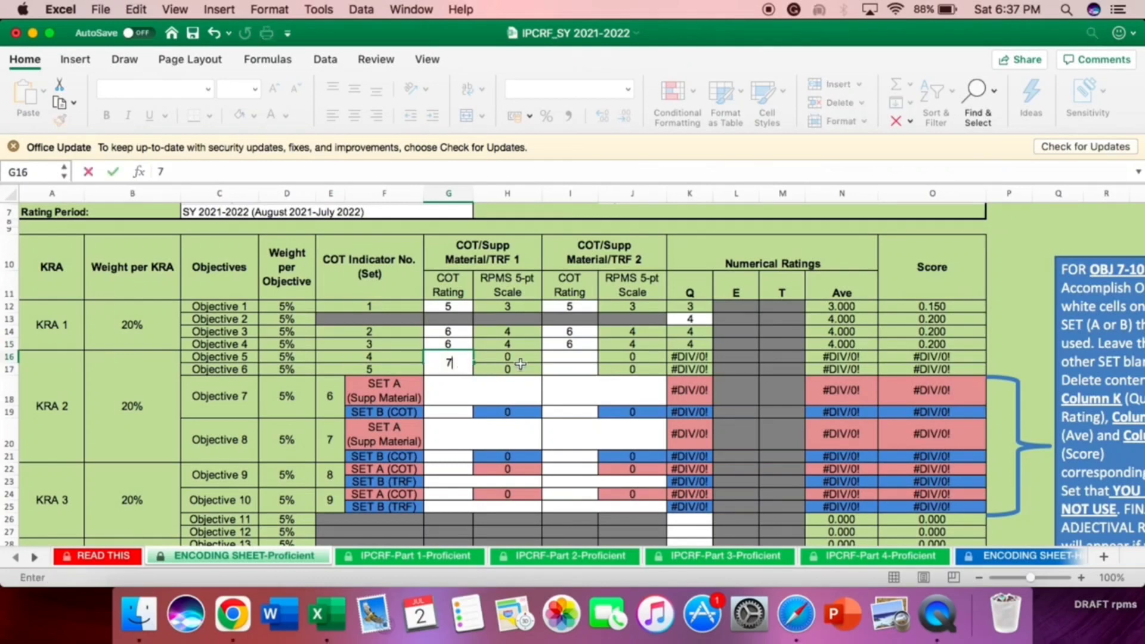
left_click(566, 358)
type("7")
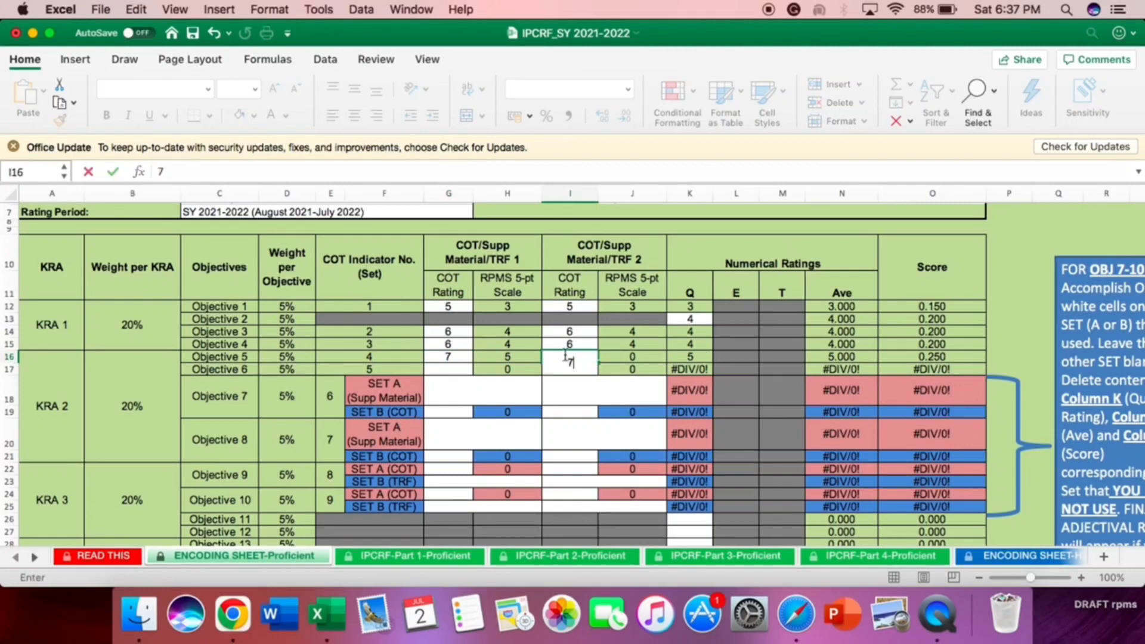
left_click(445, 371)
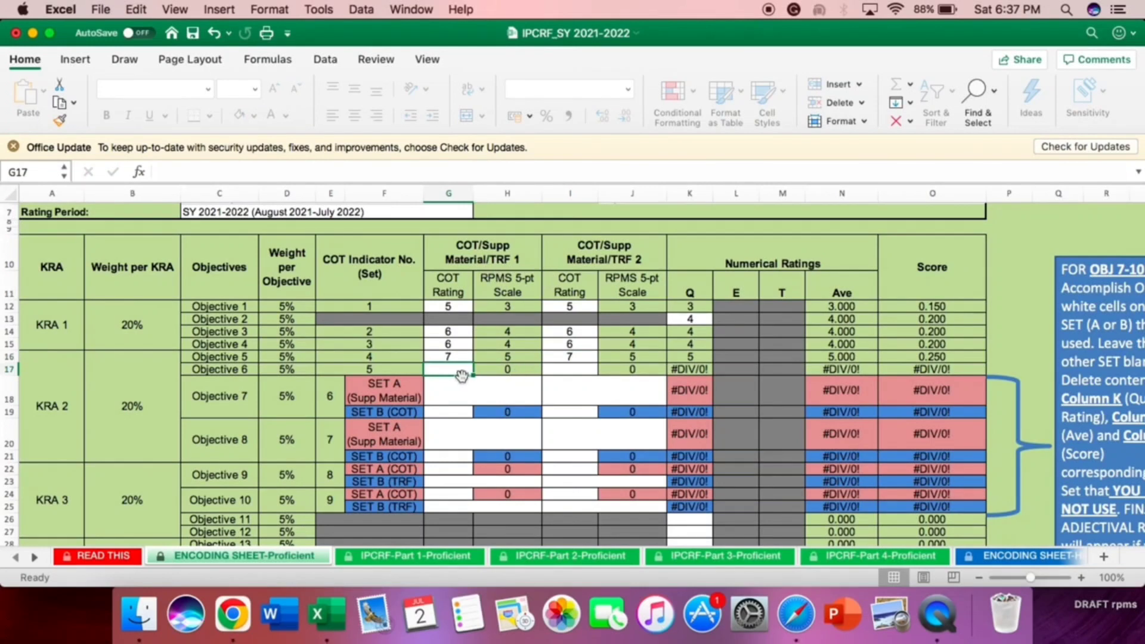
type("6")
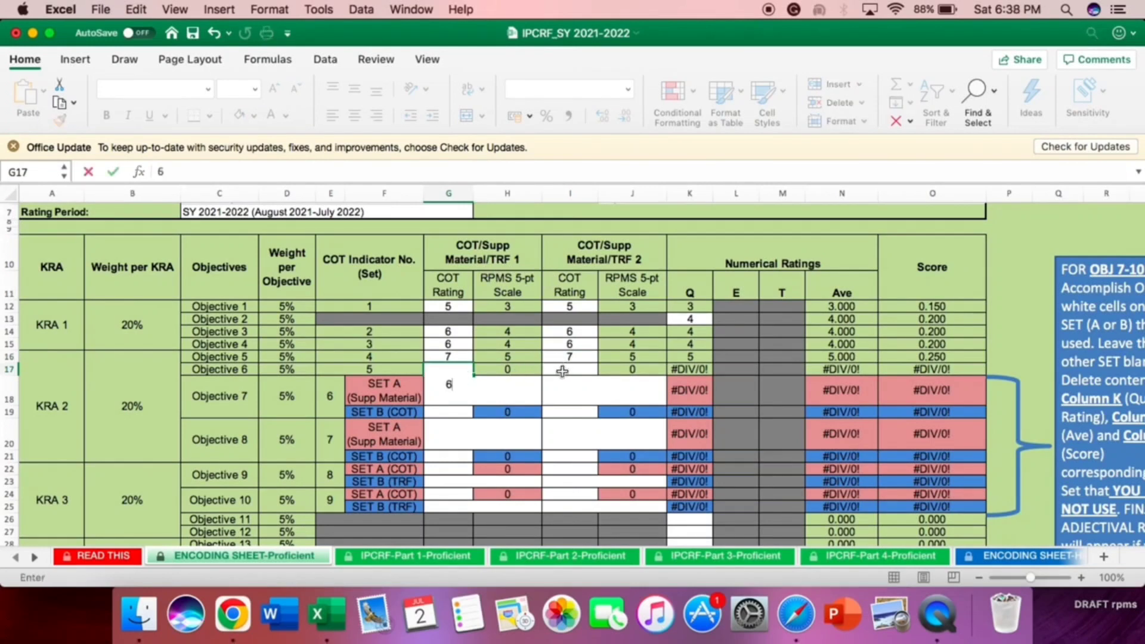
left_click(562, 372)
type("7")
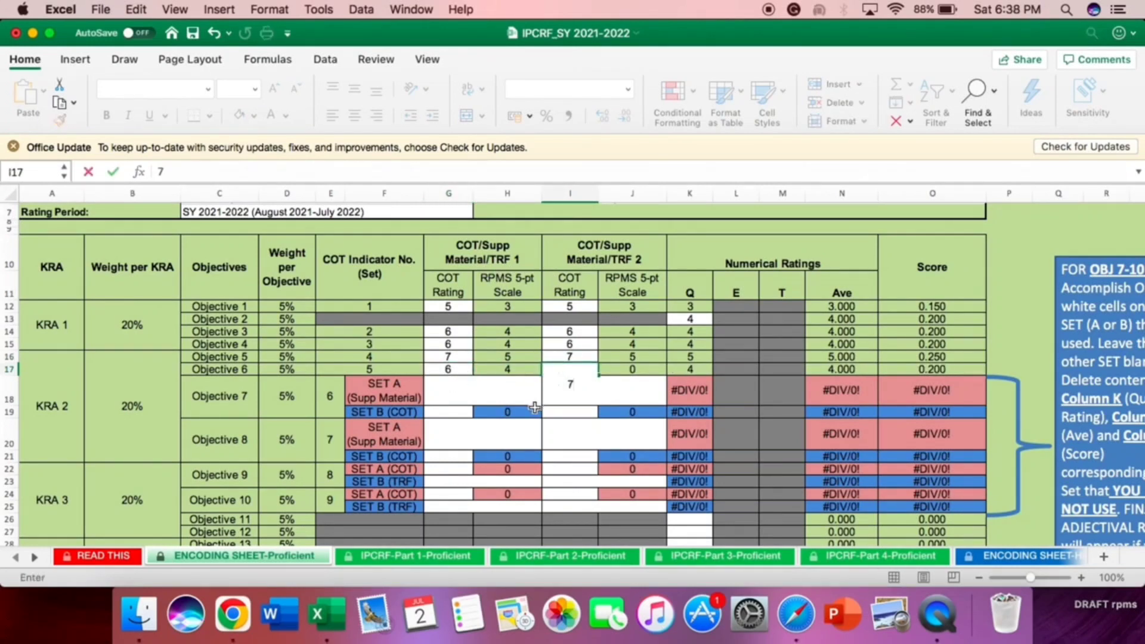
left_click(537, 411)
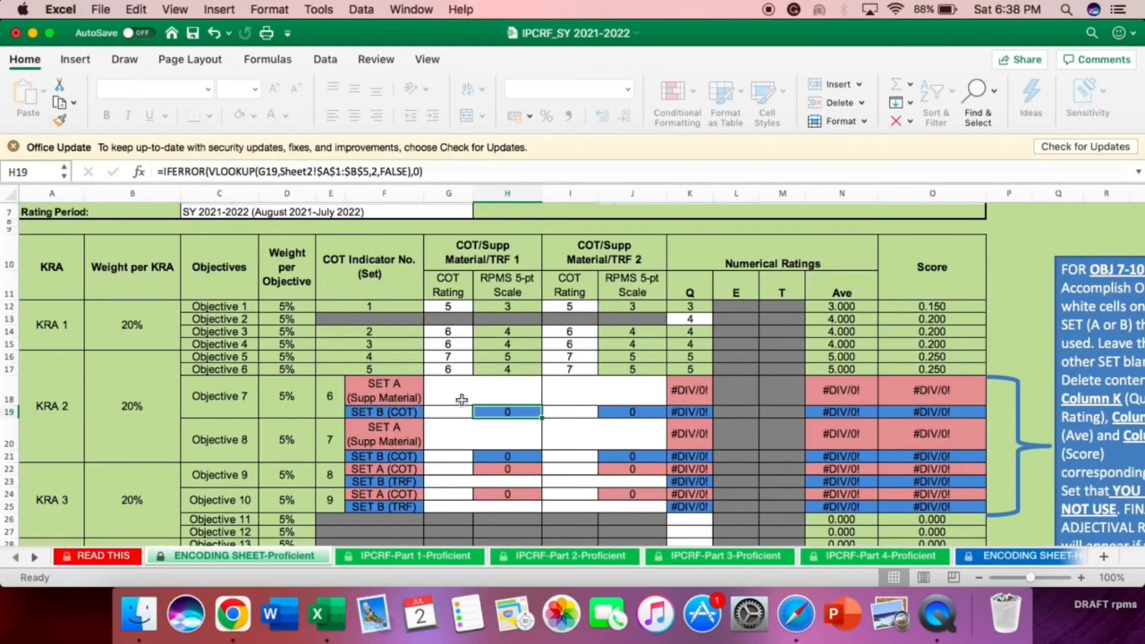
scroll(463, 400, "down", 3)
scroll(462, 400, "right", 2)
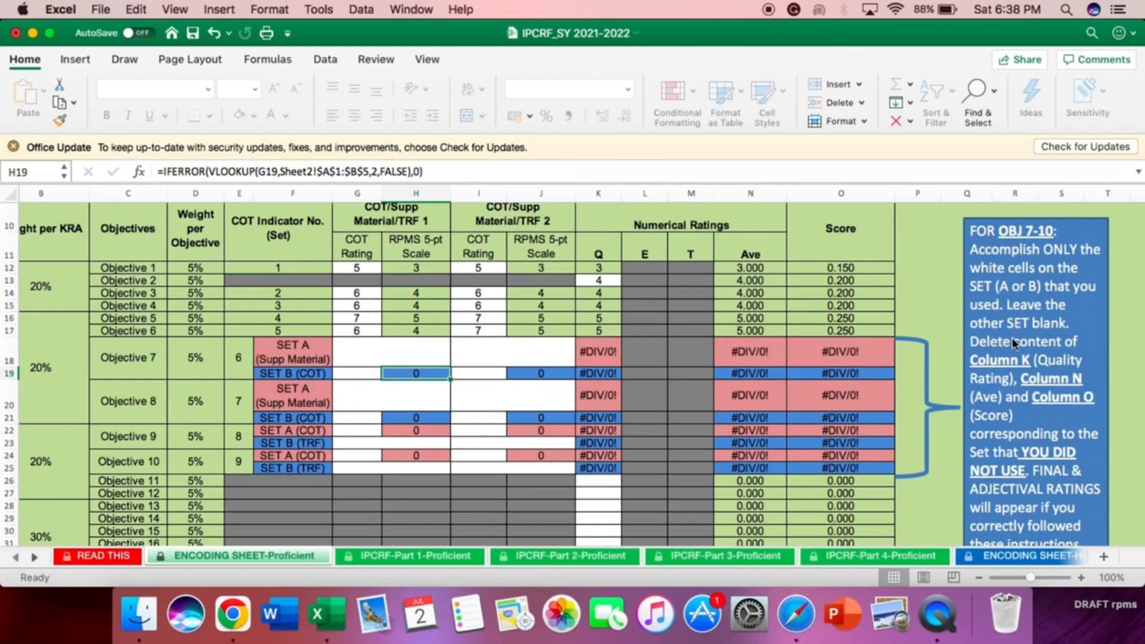
scroll(1007, 365, "down", 1)
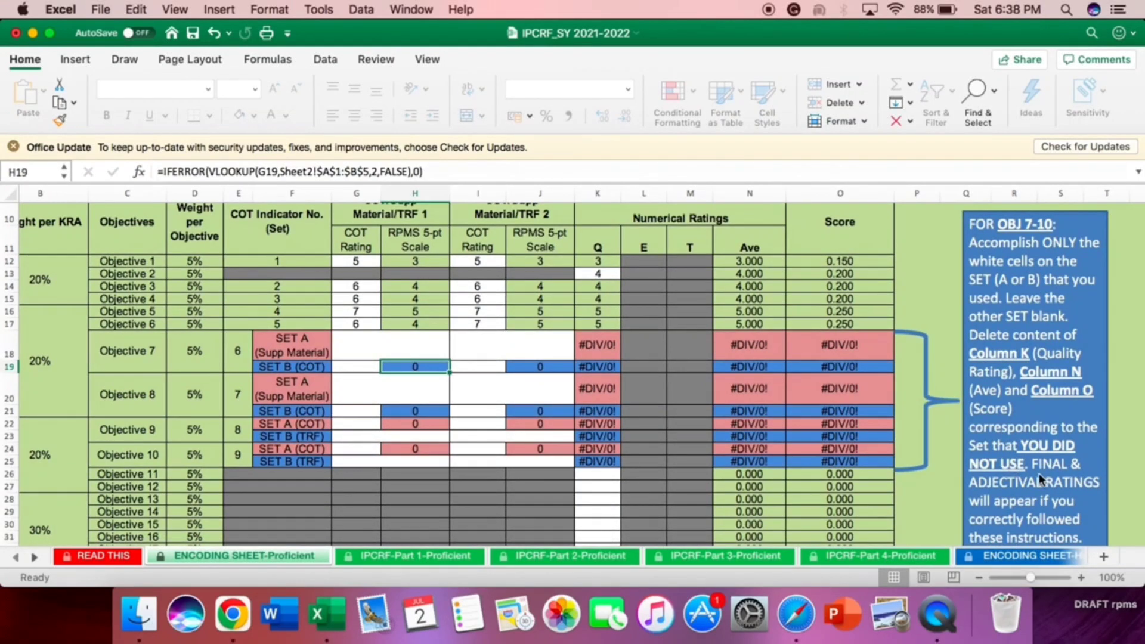
scroll(1030, 474, "down", 4)
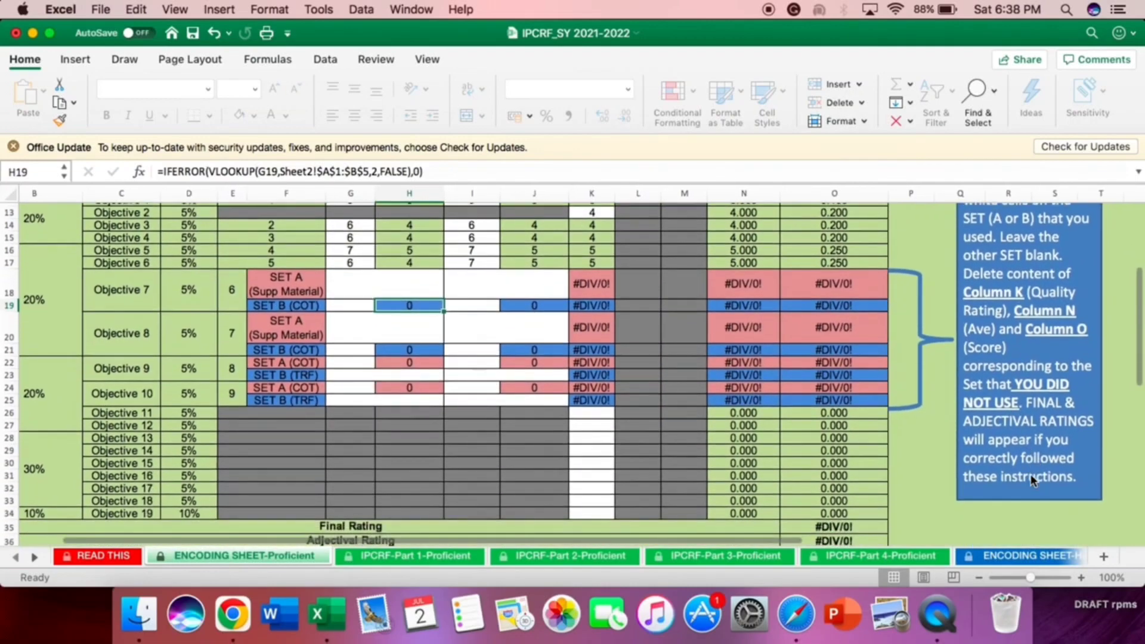
scroll(1031, 474, "up", 6)
scroll(1031, 474, "left", 2)
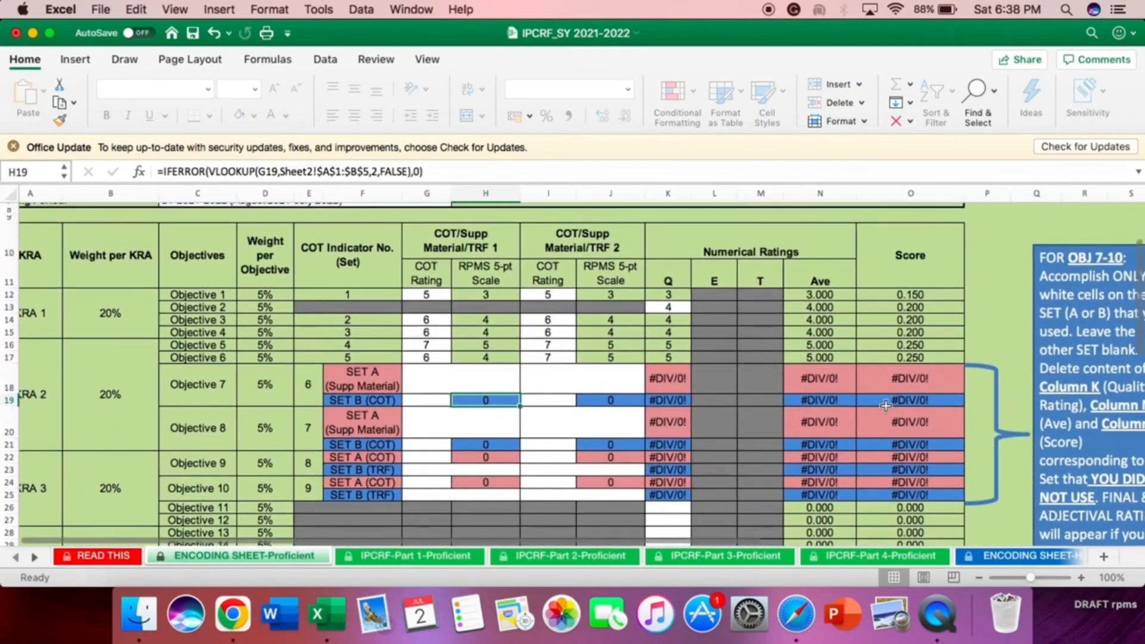
left_click(425, 385)
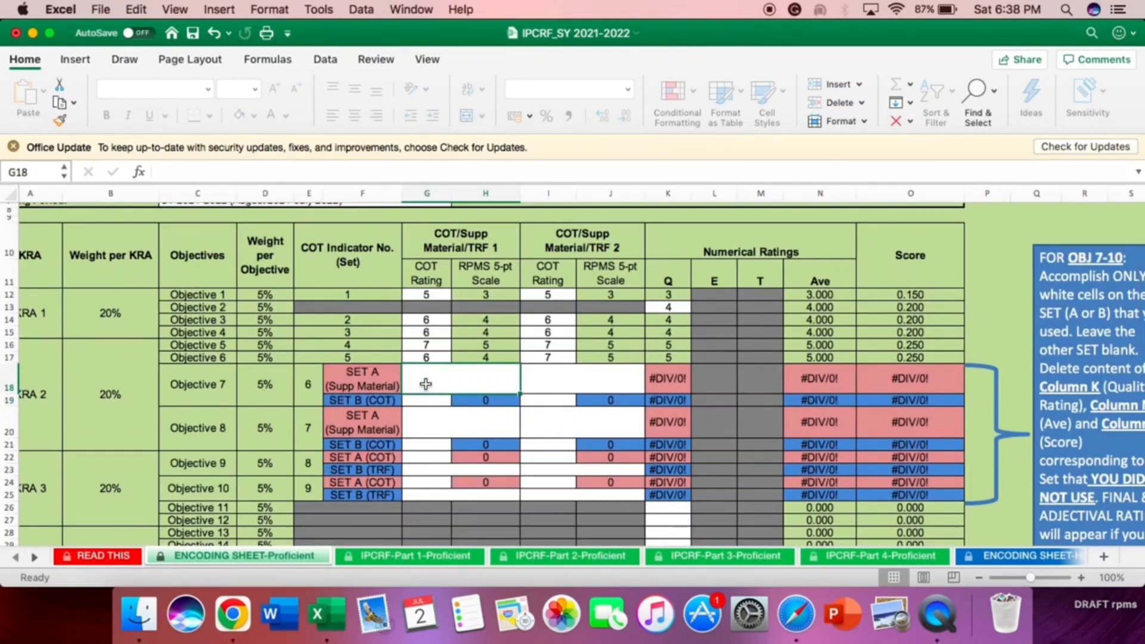
type("6")
key("Return")
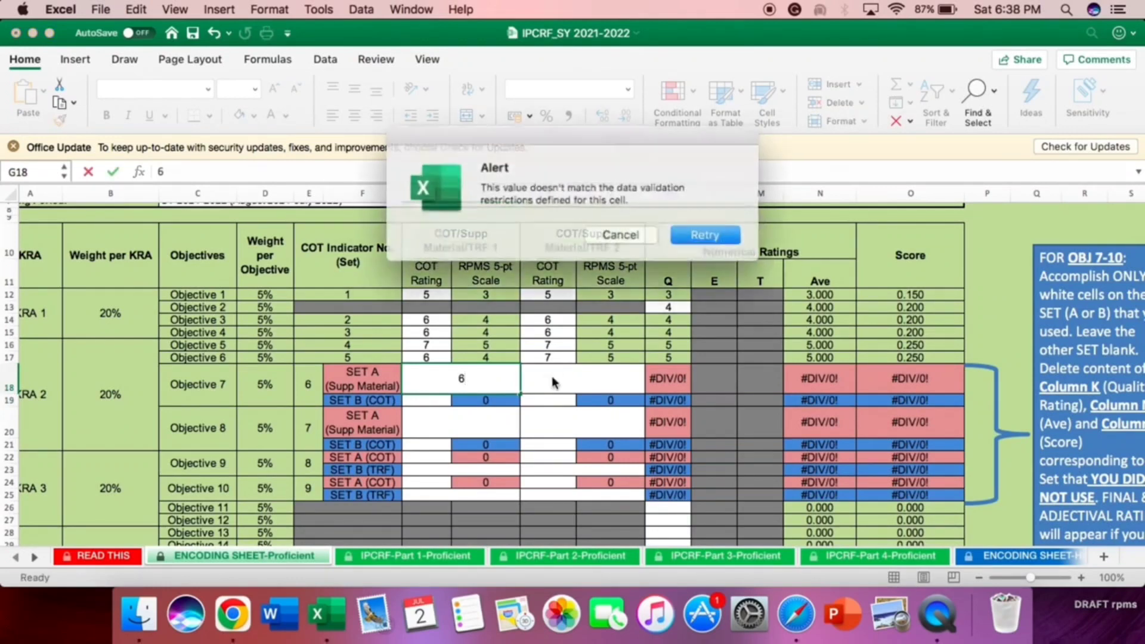
left_click(625, 233)
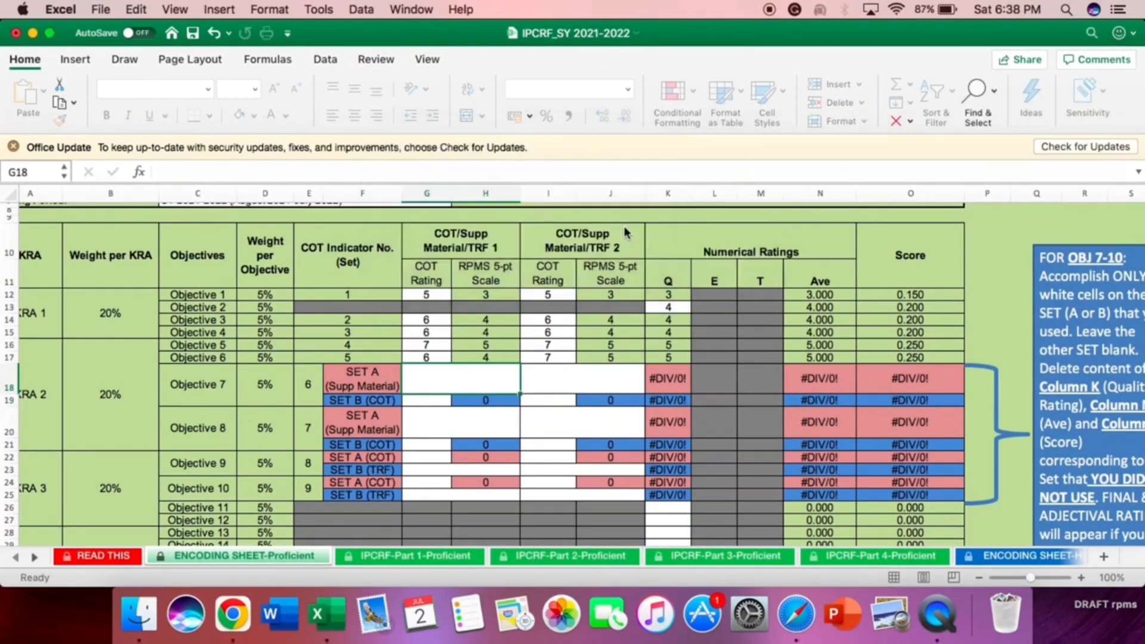
scroll(671, 345, "right", 3)
scroll(671, 345, "down", 1)
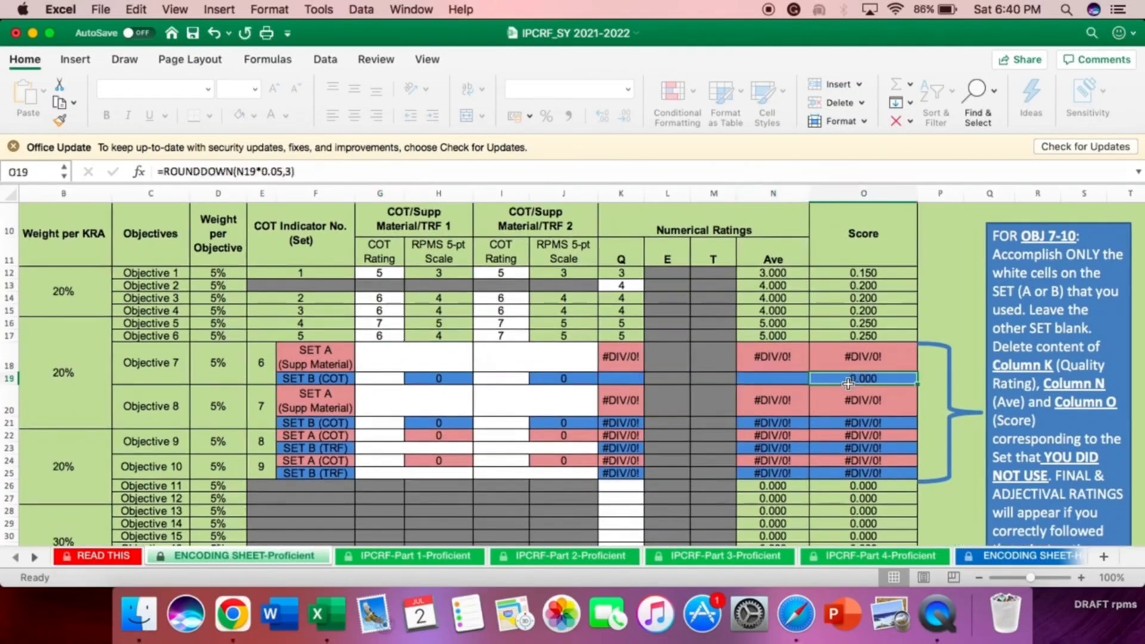
Clear Objective 7's unused Set B results and rate it 5 and 5 under Set A
key("Delete")
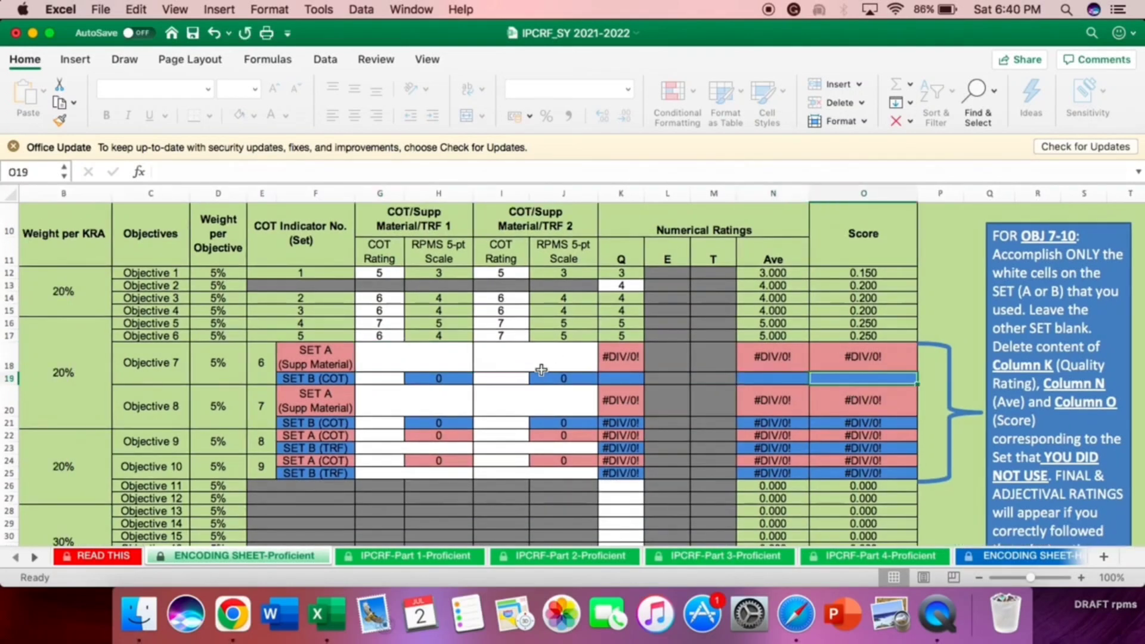
left_click(429, 356)
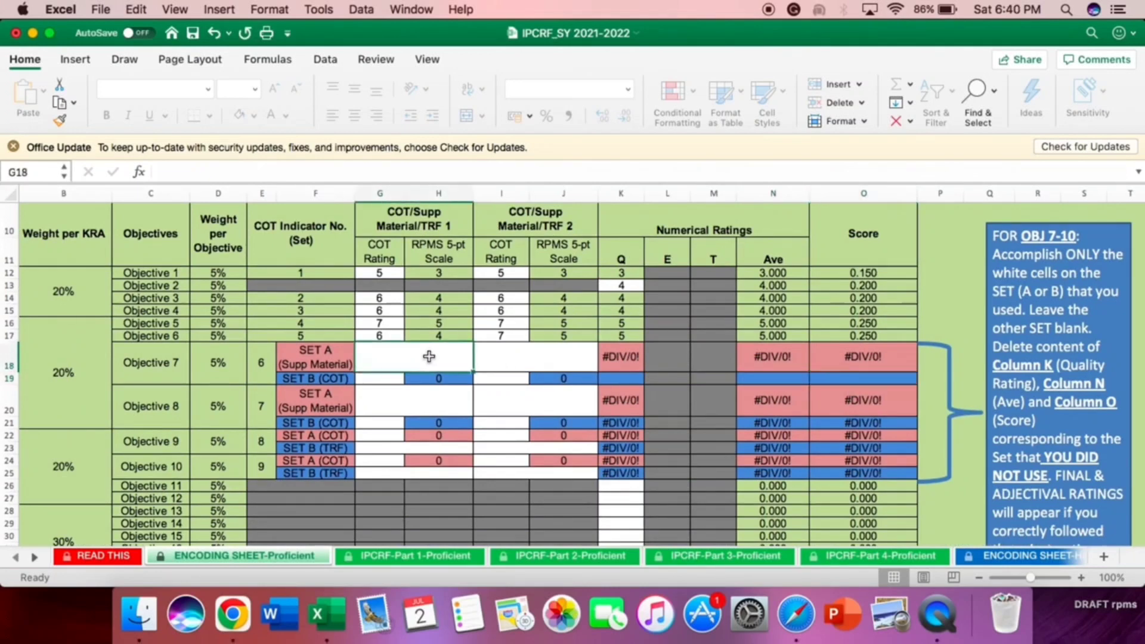
type("5")
key("Tab")
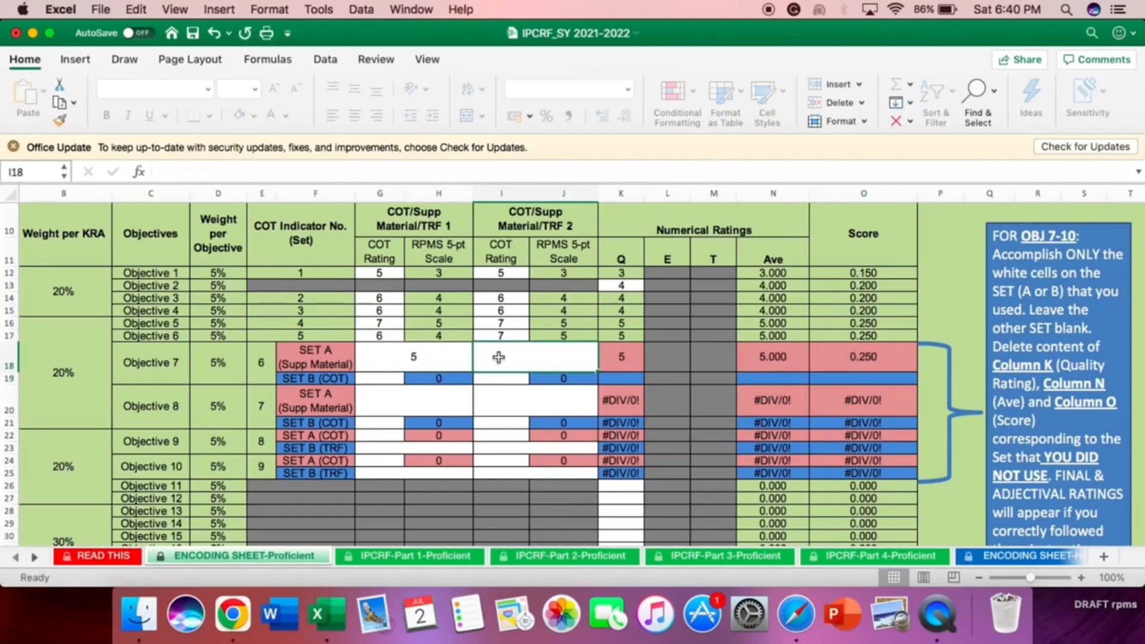
type("5")
key("Tab")
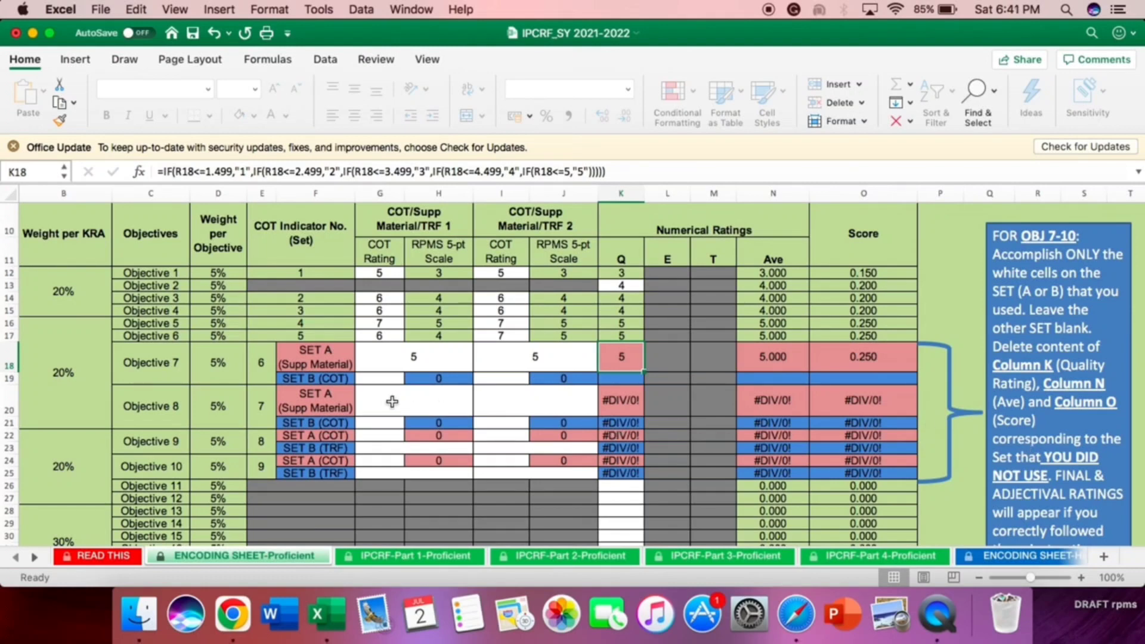
Rate Objective 8 at 5 and 5 under Set A
left_click(392, 402)
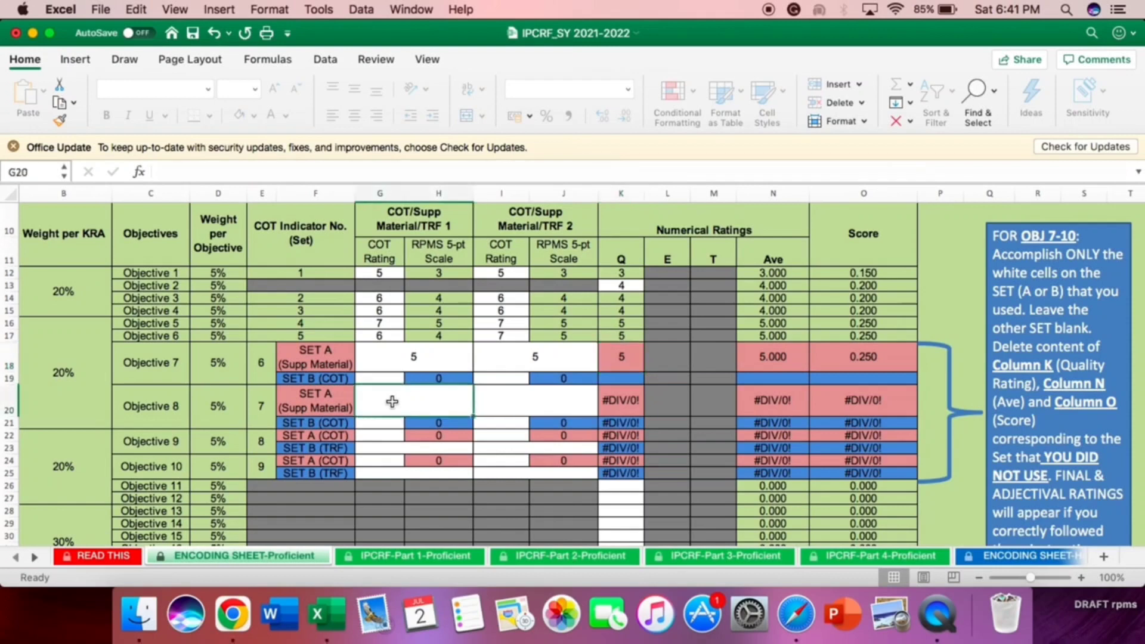
type("5")
key("Tab")
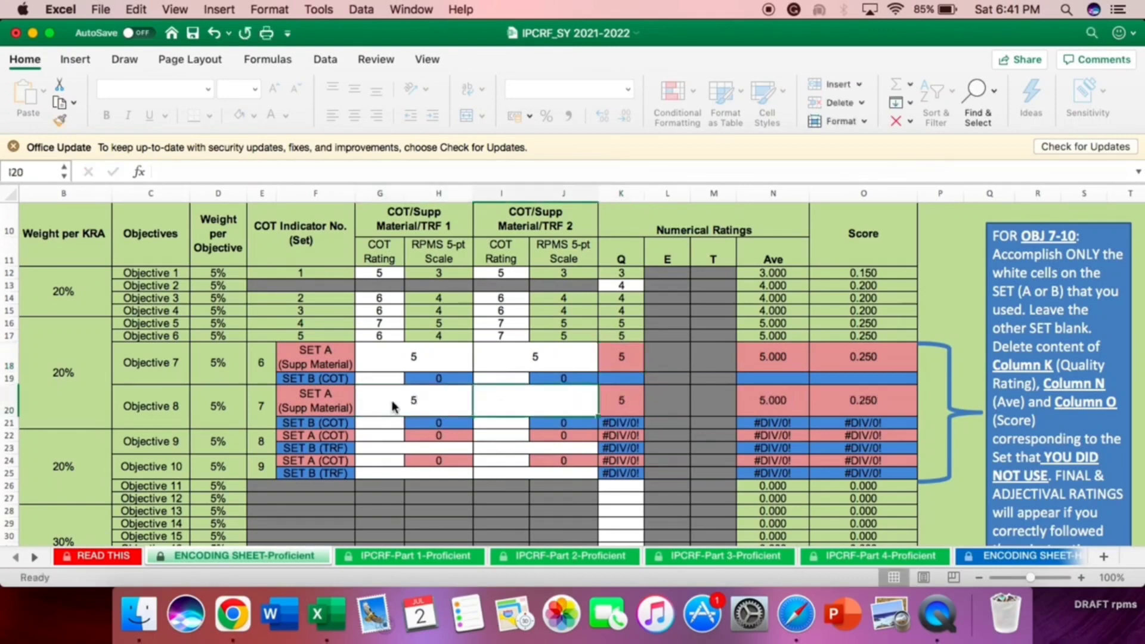
type("5")
key("Tab")
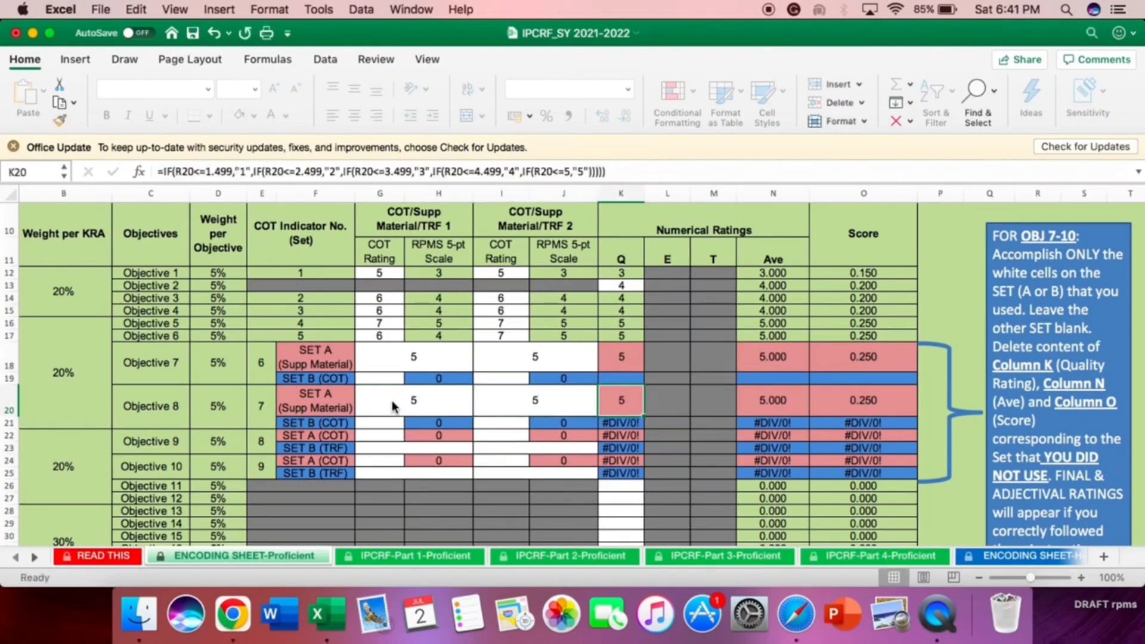
Delete Objective 8's unused Set B formulas in K21, N21 and O21
scroll(393, 403, "down", 2)
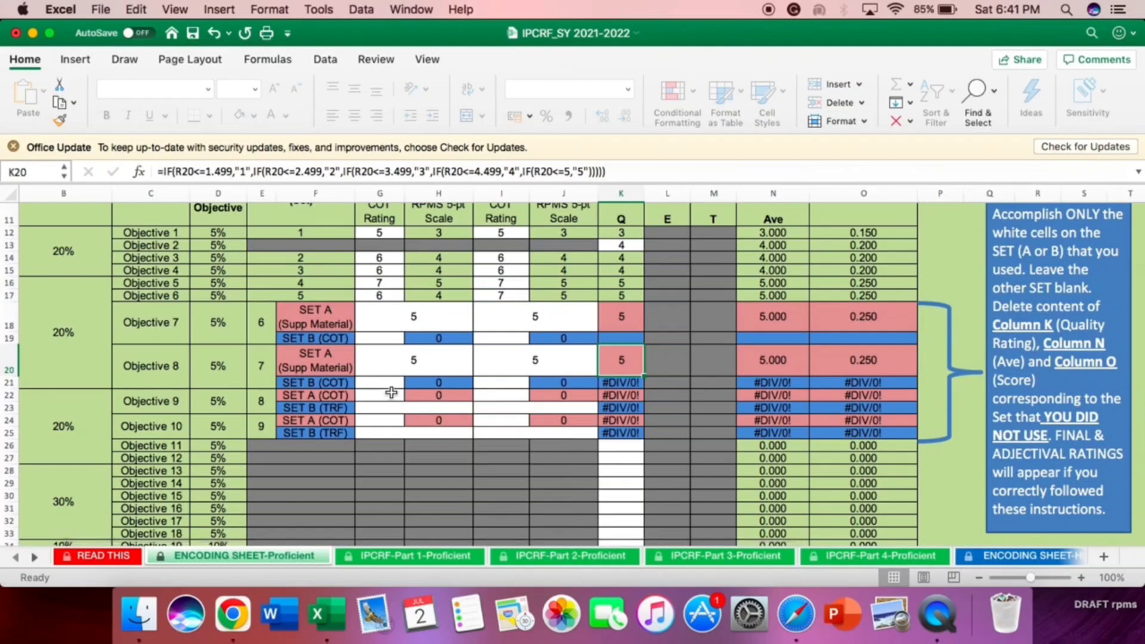
left_click(624, 387)
key("Delete")
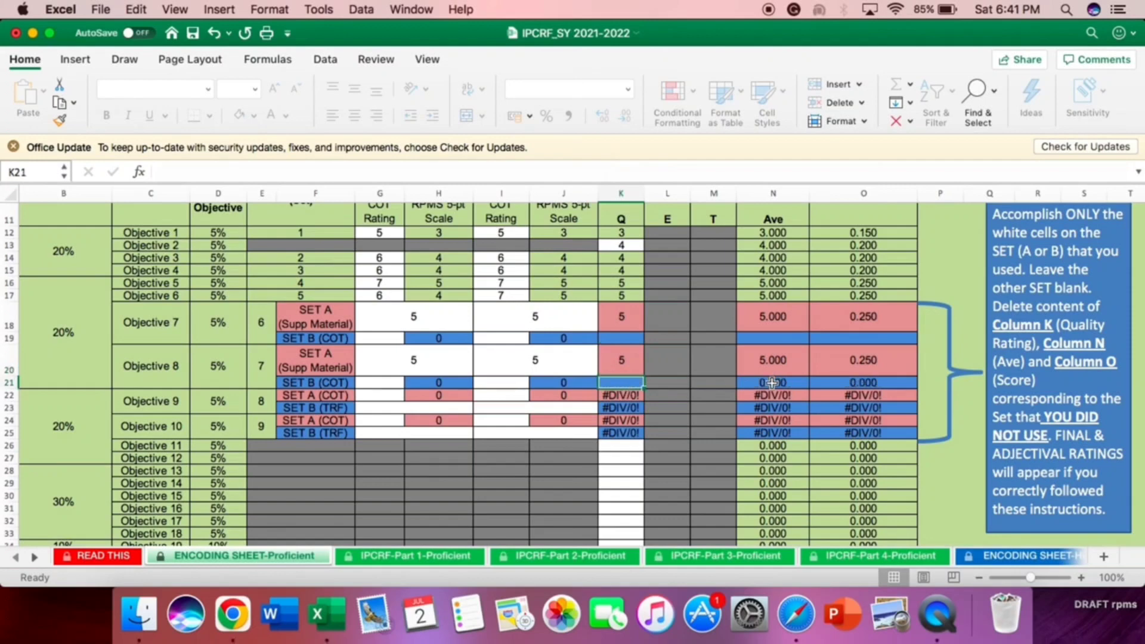
left_click(772, 383)
key("Delete")
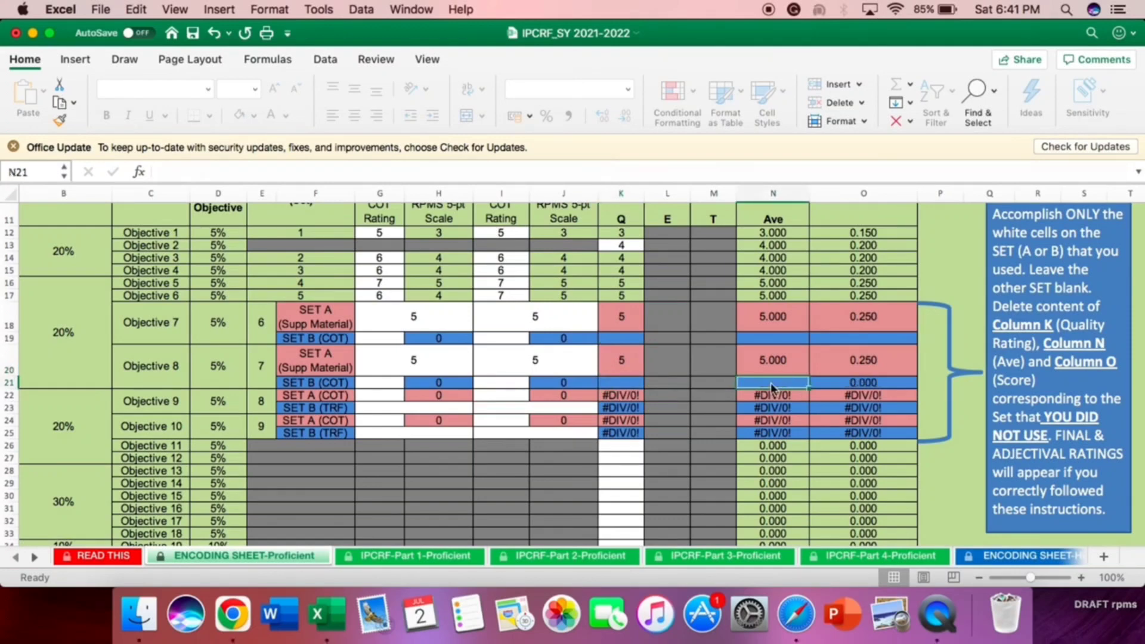
left_click(866, 385)
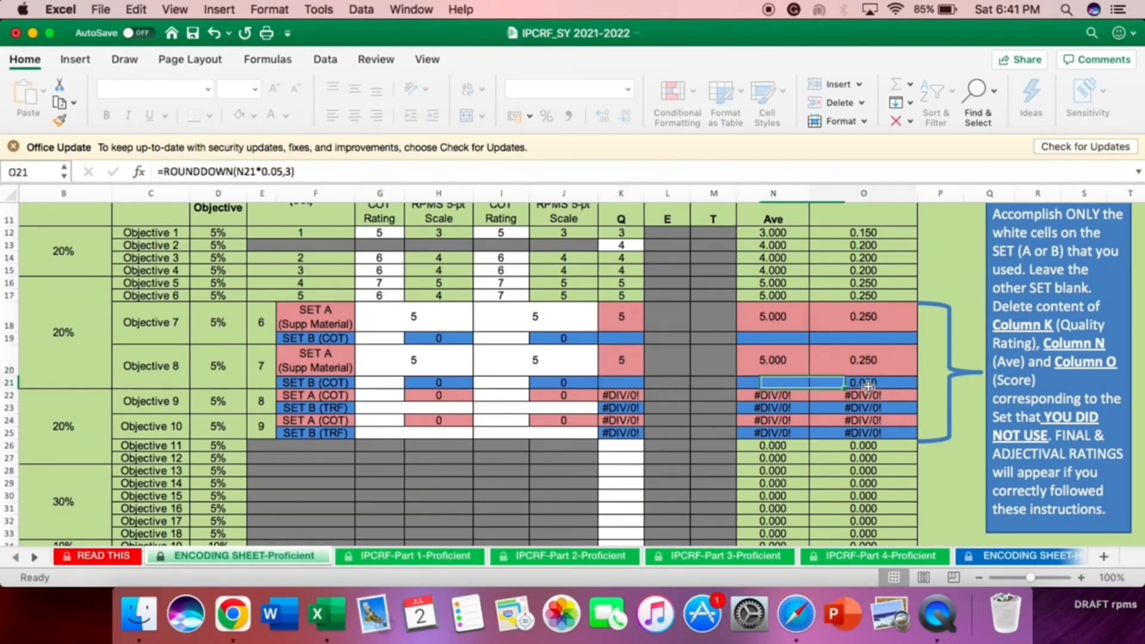
key("Delete")
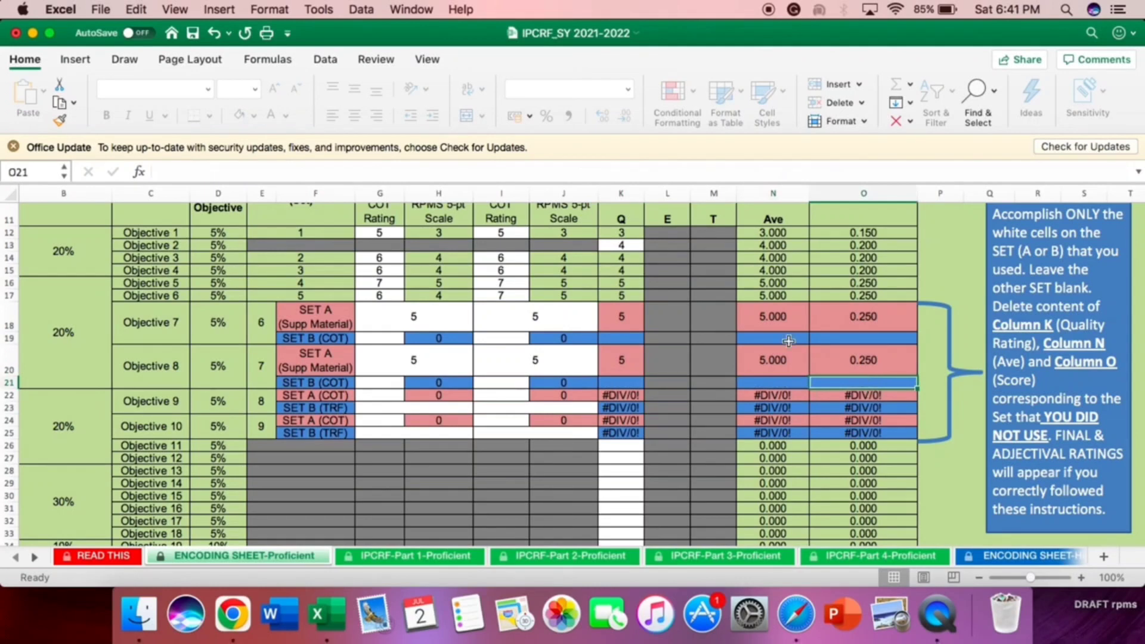
Rate Objective 9 at 4 and 4 in G23 and I23, clearing K22, N22 and O22
left_click(377, 408)
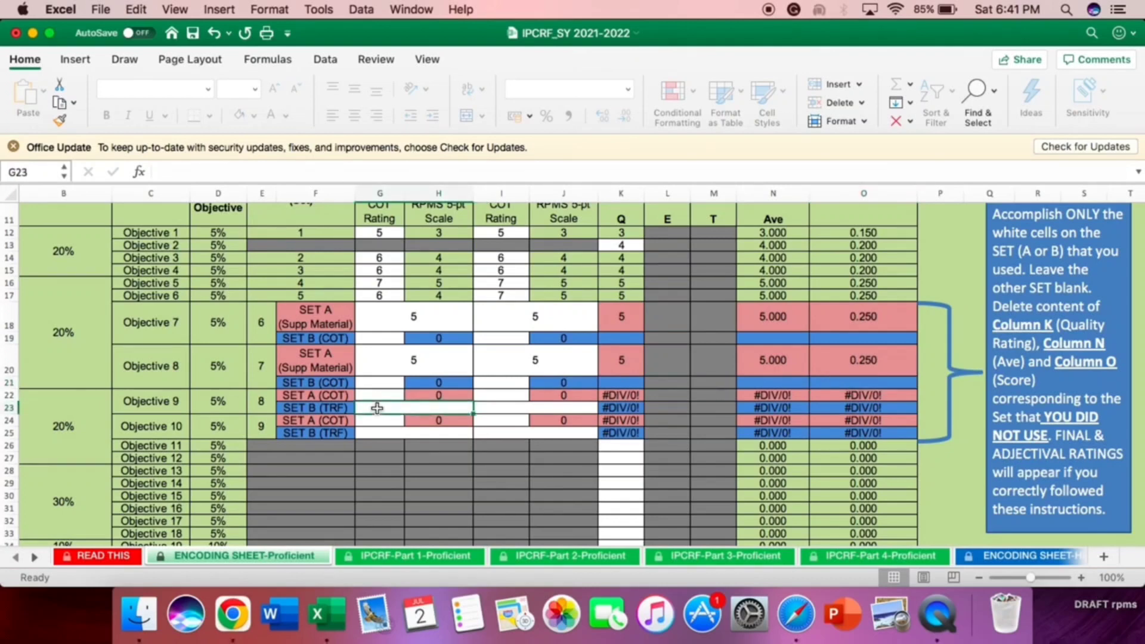
type("4")
key("Tab")
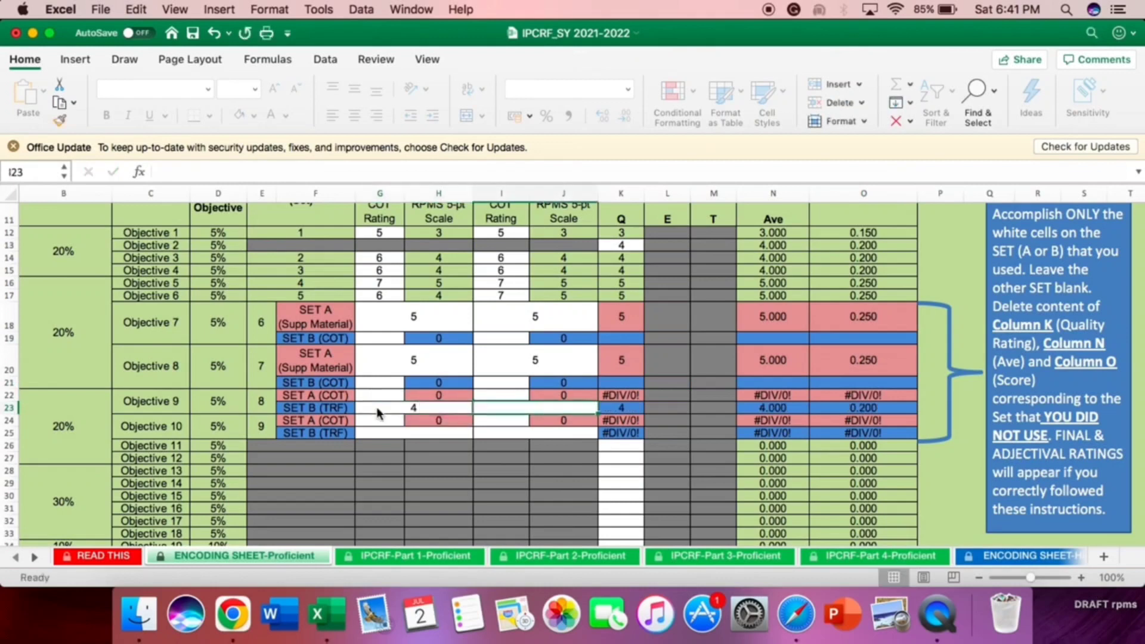
type("4")
key("Tab")
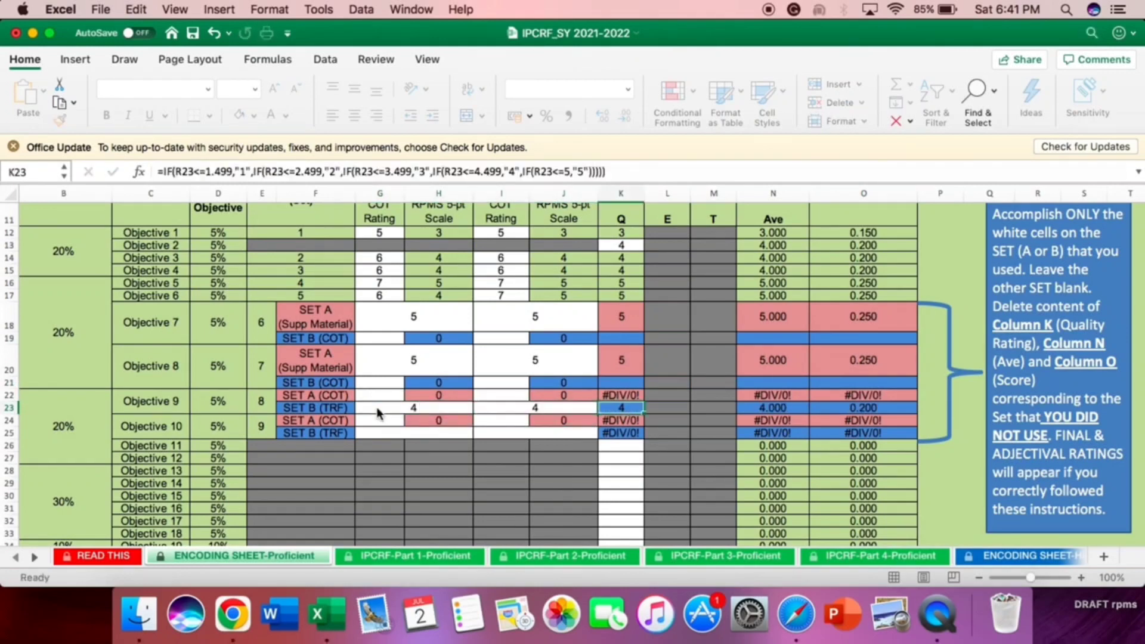
left_click(610, 395)
key("Delete")
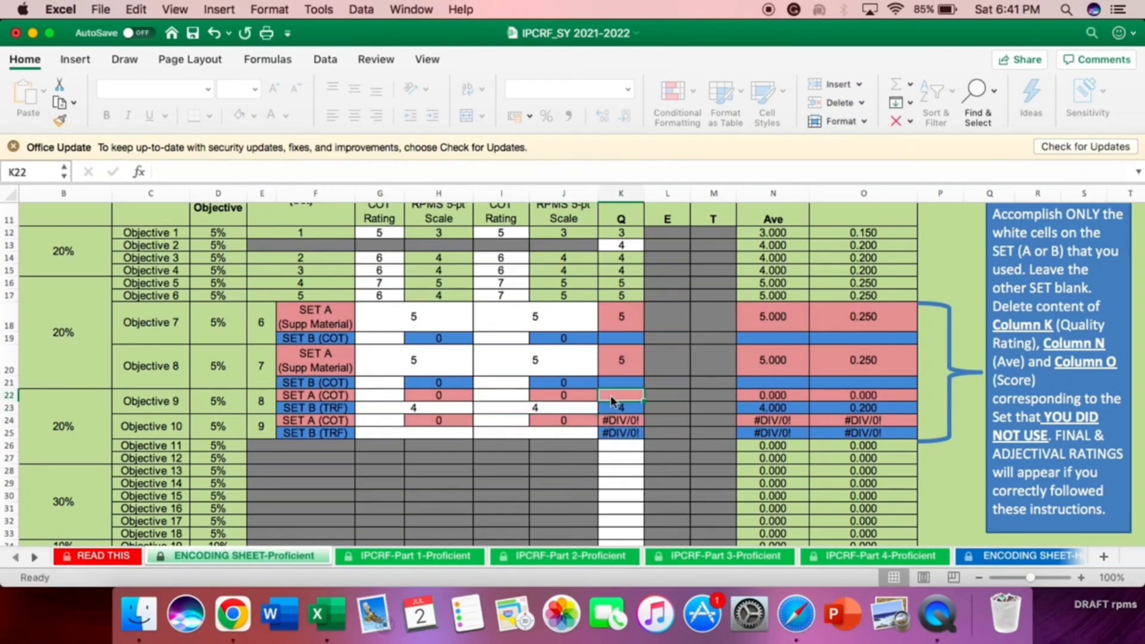
left_click(773, 394)
key("Delete")
left_click(854, 397)
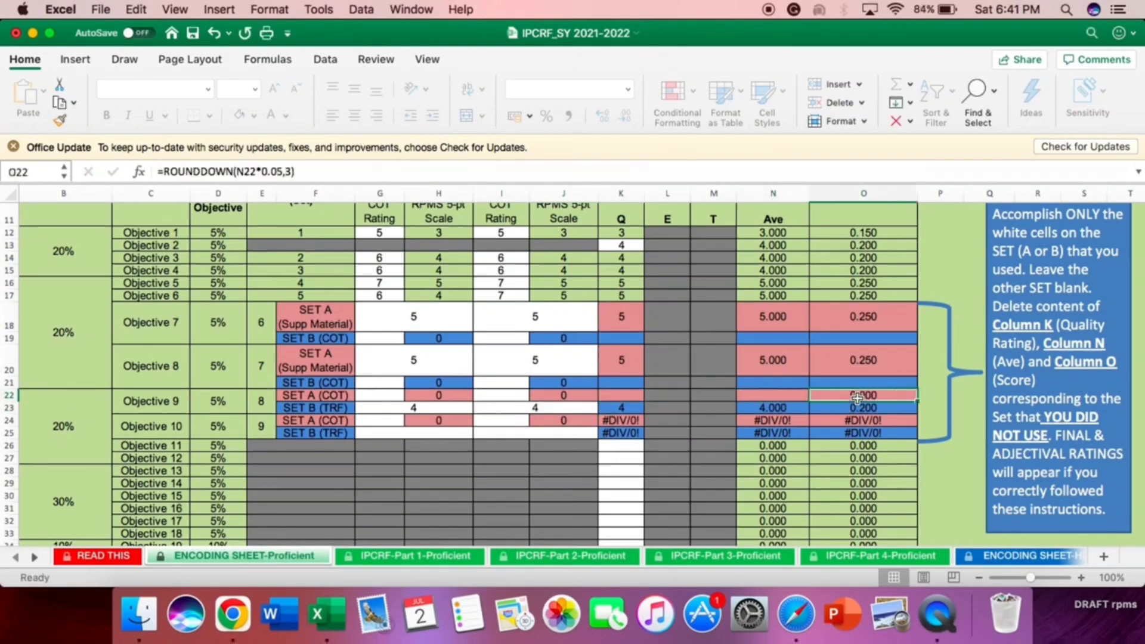
key("Delete")
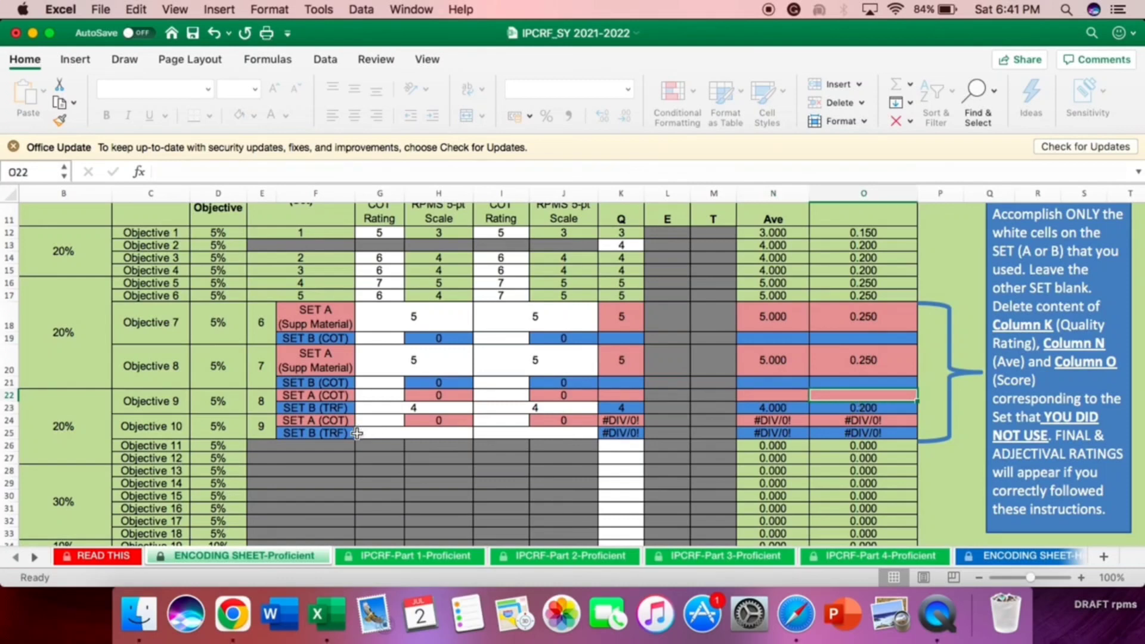
Rate Objective 10 at 4 and 4 in G25 and I25, clearing K24, N24 and O24
left_click(401, 433)
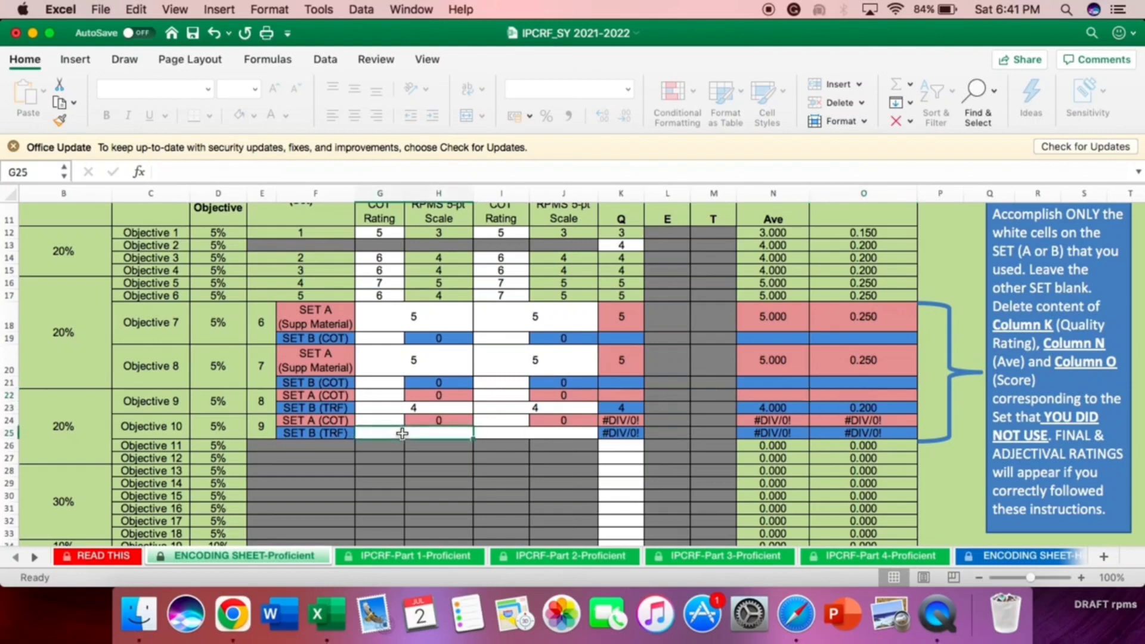
type("4")
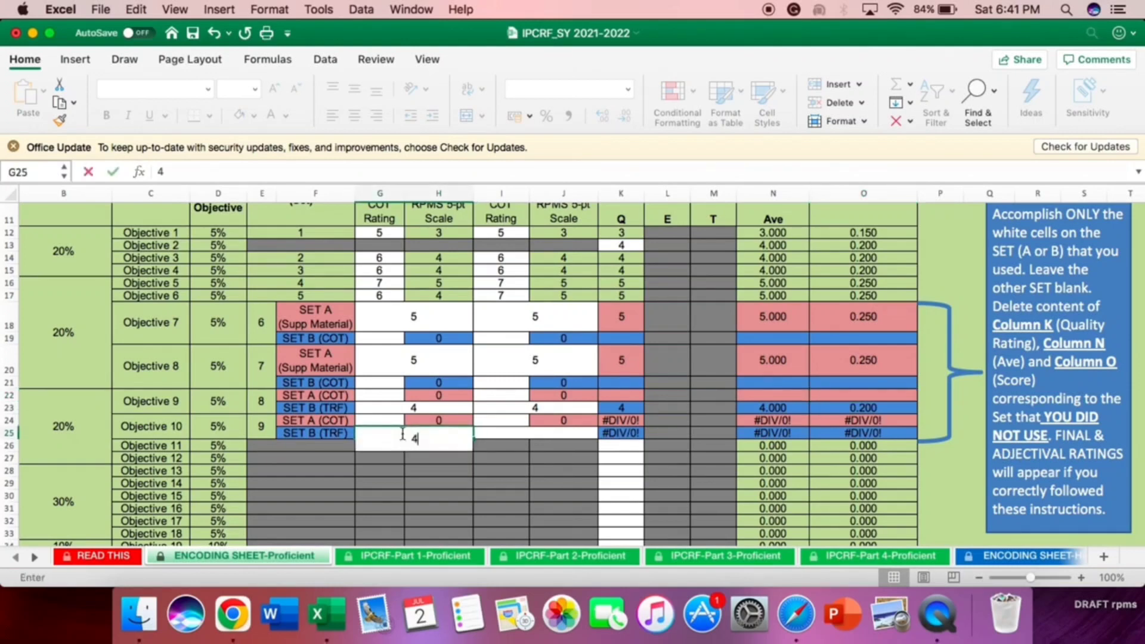
key("Tab")
type("4")
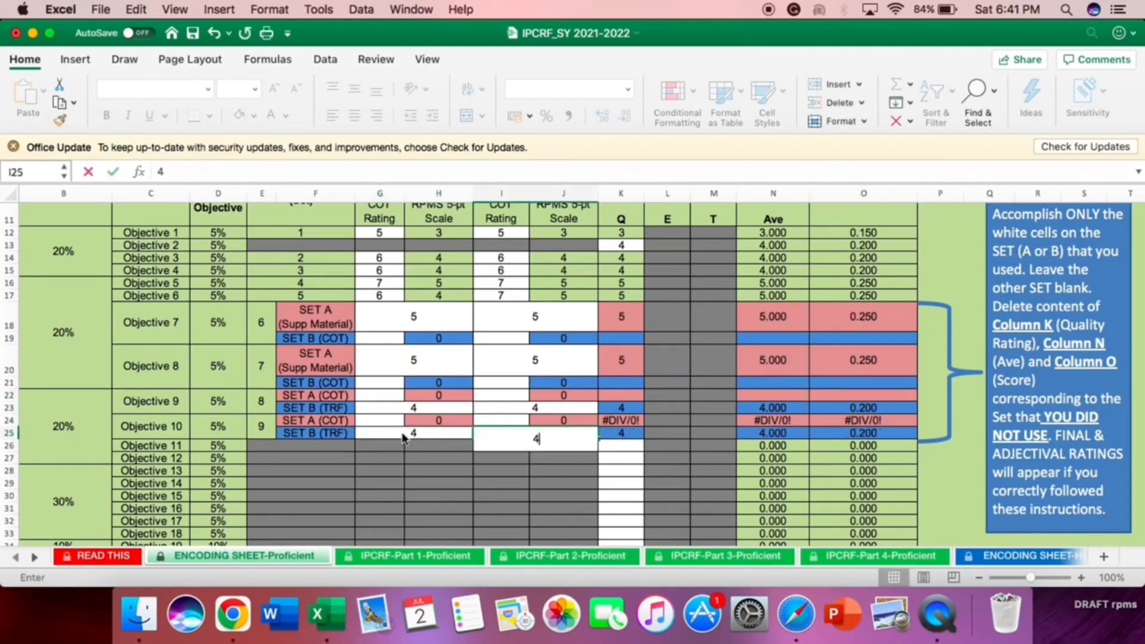
key("Tab")
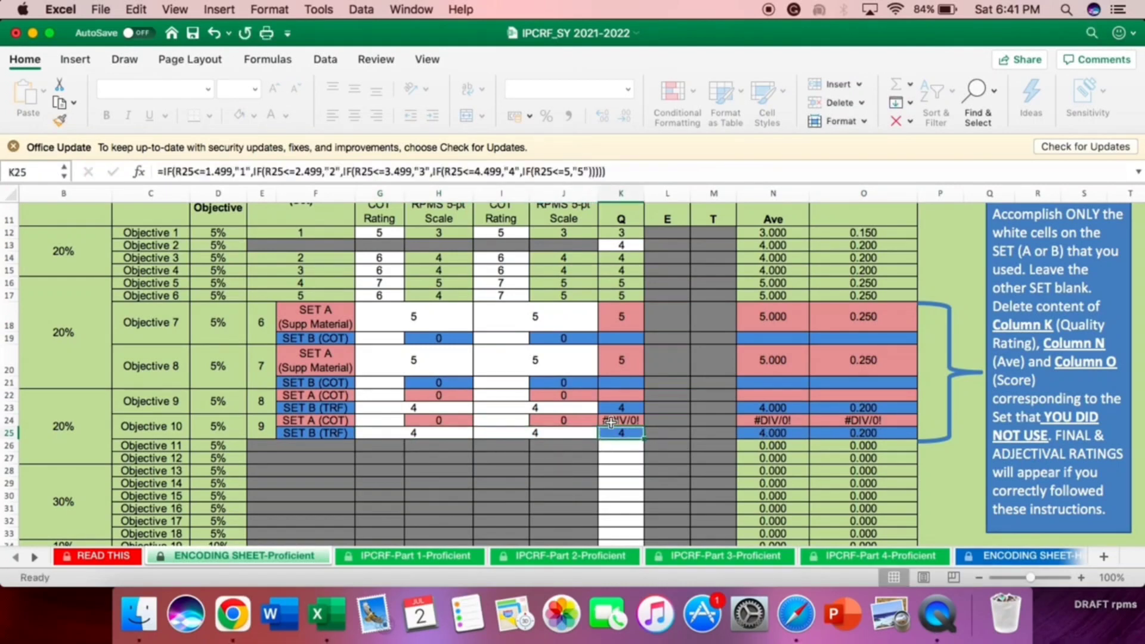
left_click(611, 421)
key("Delete")
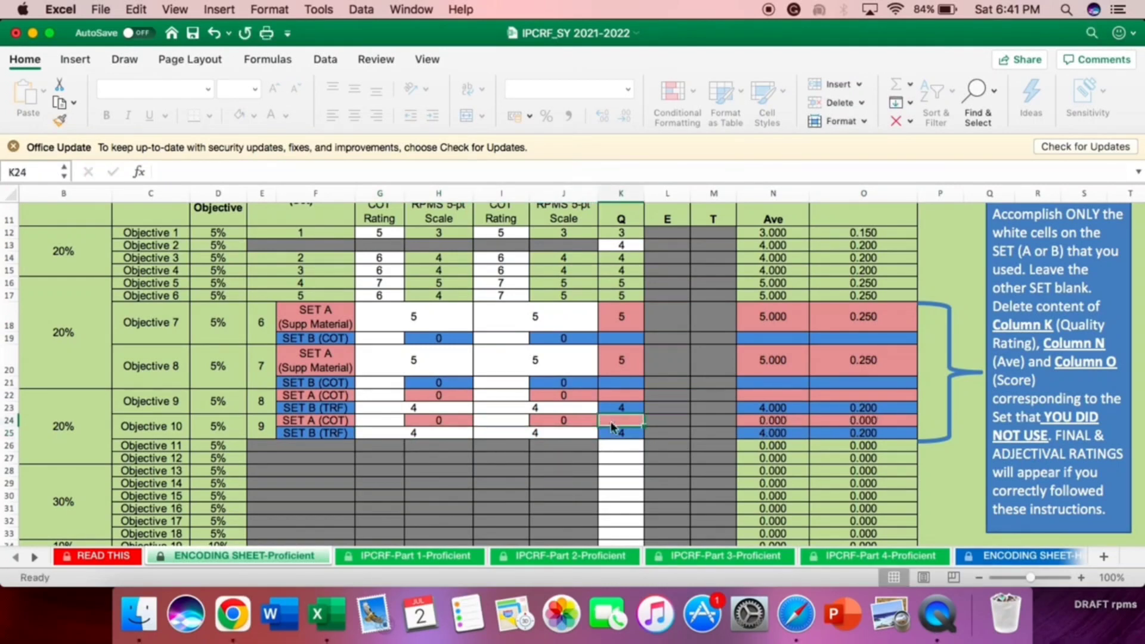
left_click(776, 420)
key("Delete")
key("Tab")
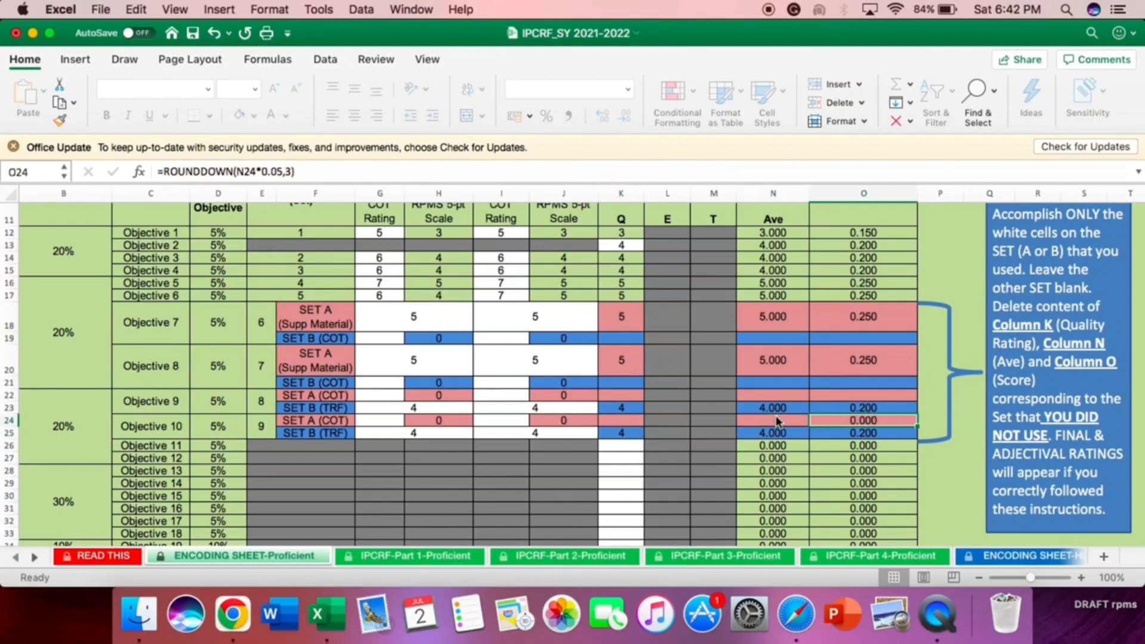
key("Delete")
Give Objective 11 a quality rating of 4 in K26, dismissing the protected-sheet warning
scroll(776, 421, "down", 5)
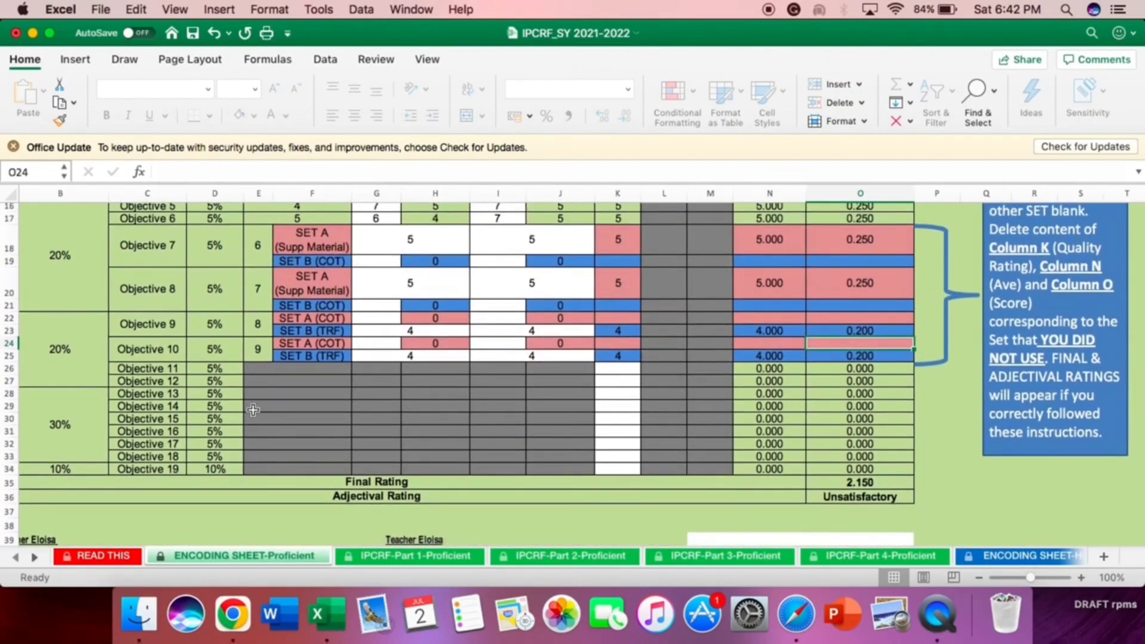
left_click(615, 368)
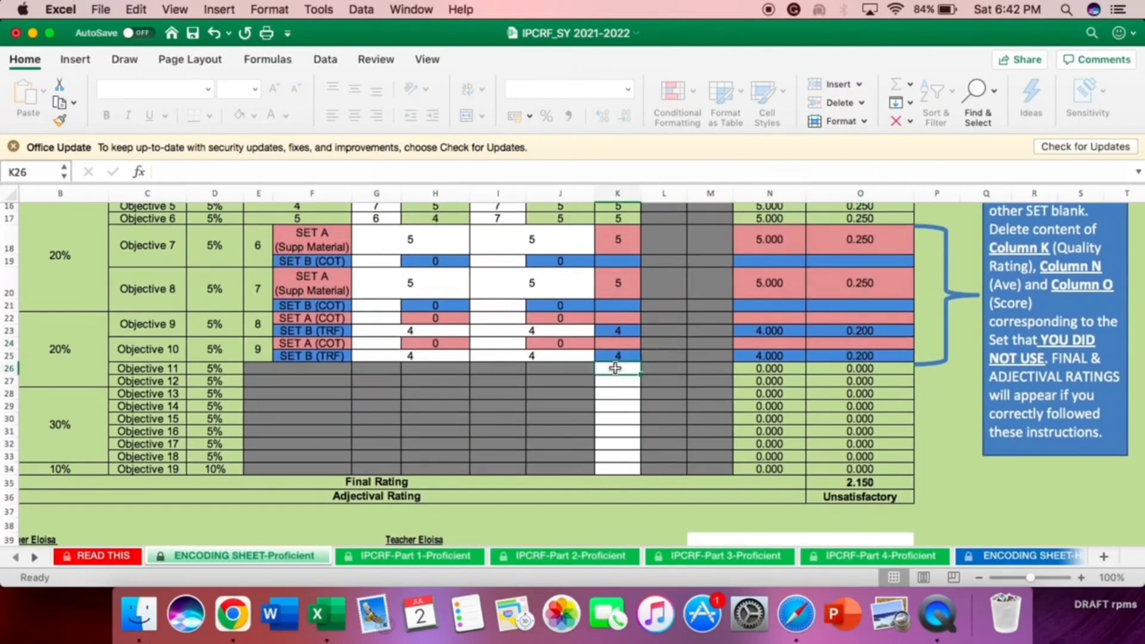
type("4")
key("Tab")
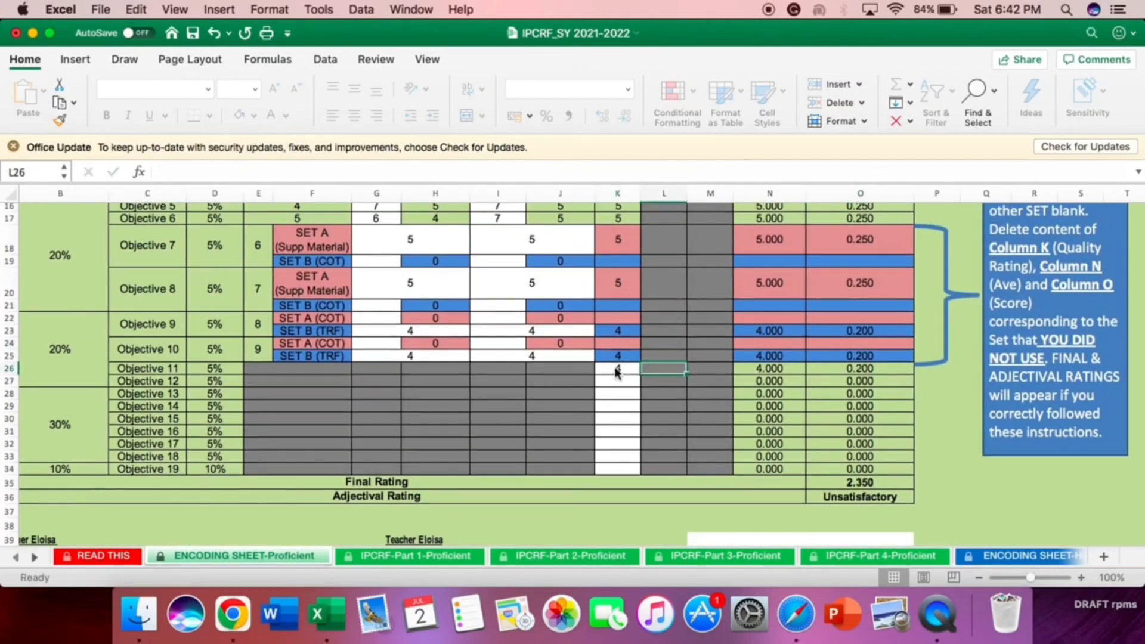
key("Delete")
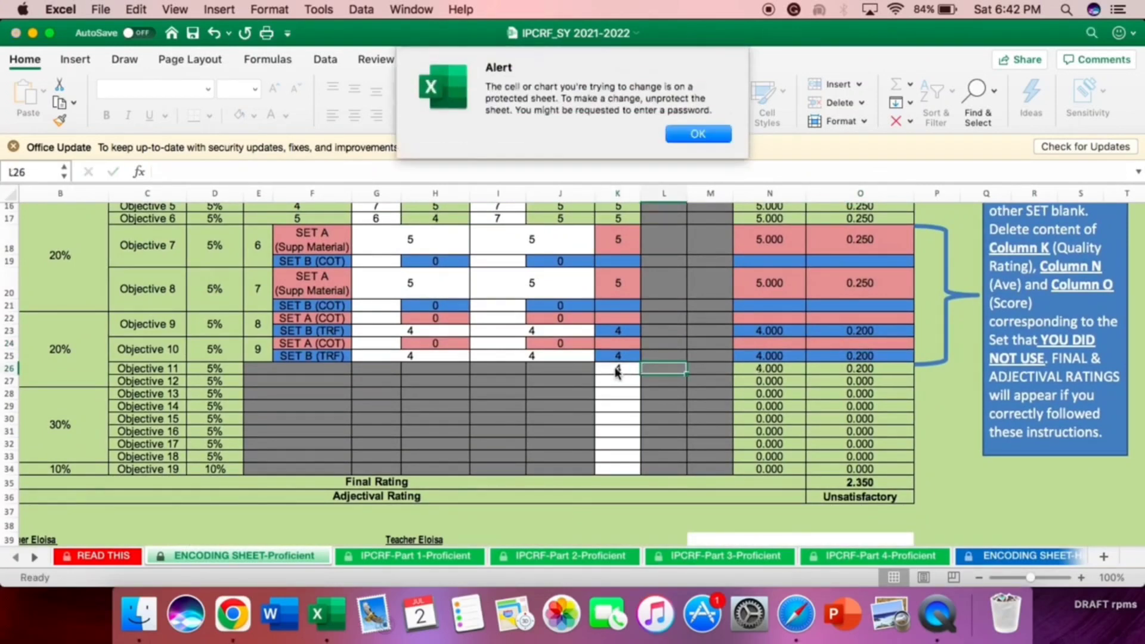
key("Return")
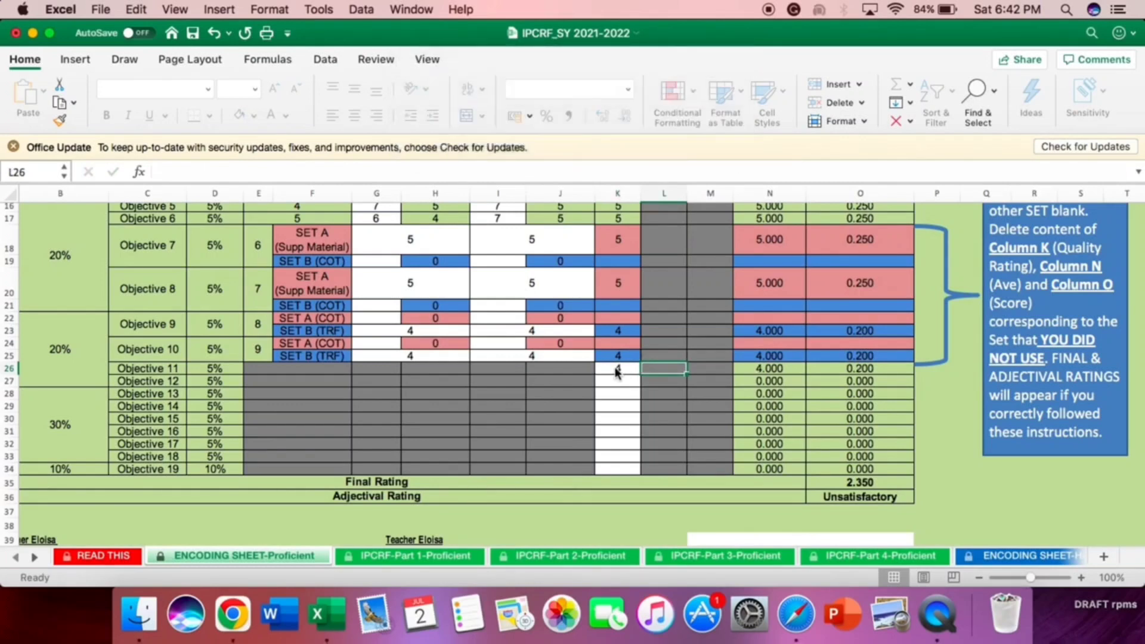
Enter quality ratings 5, 4, 5 and 5 for Objectives 12–15
left_click(617, 381)
type("5")
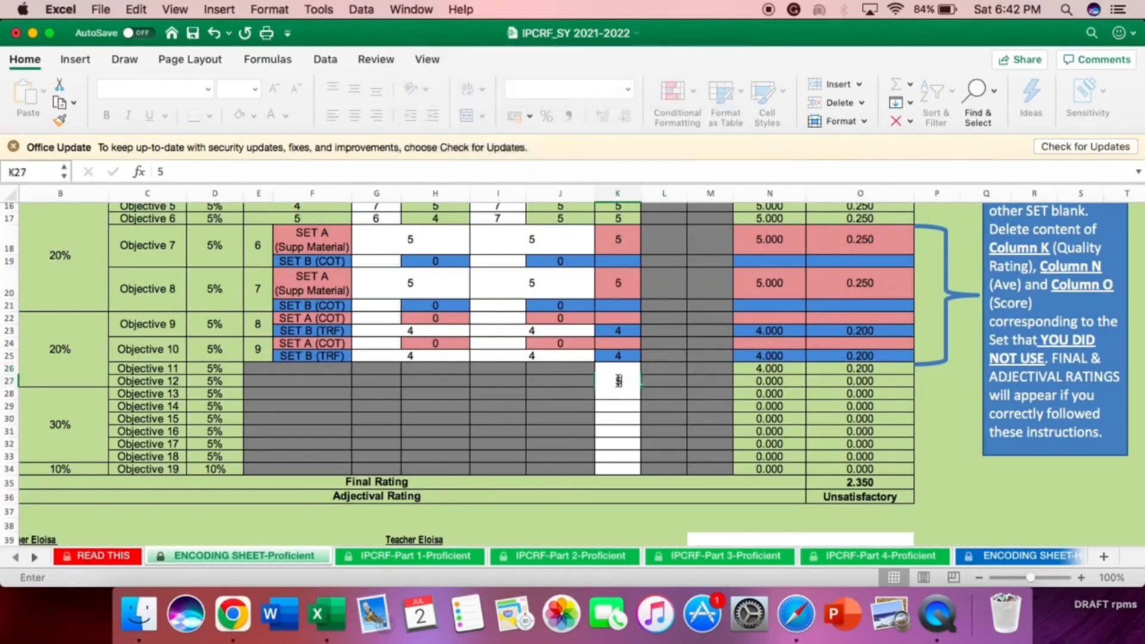
key("Return")
type("4")
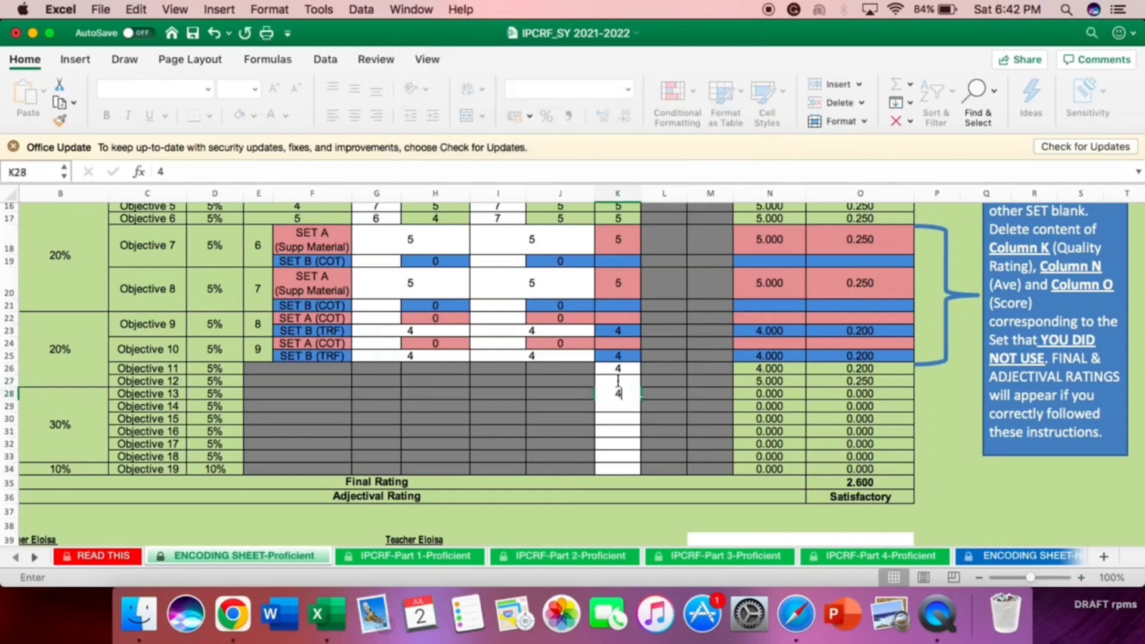
key("Return")
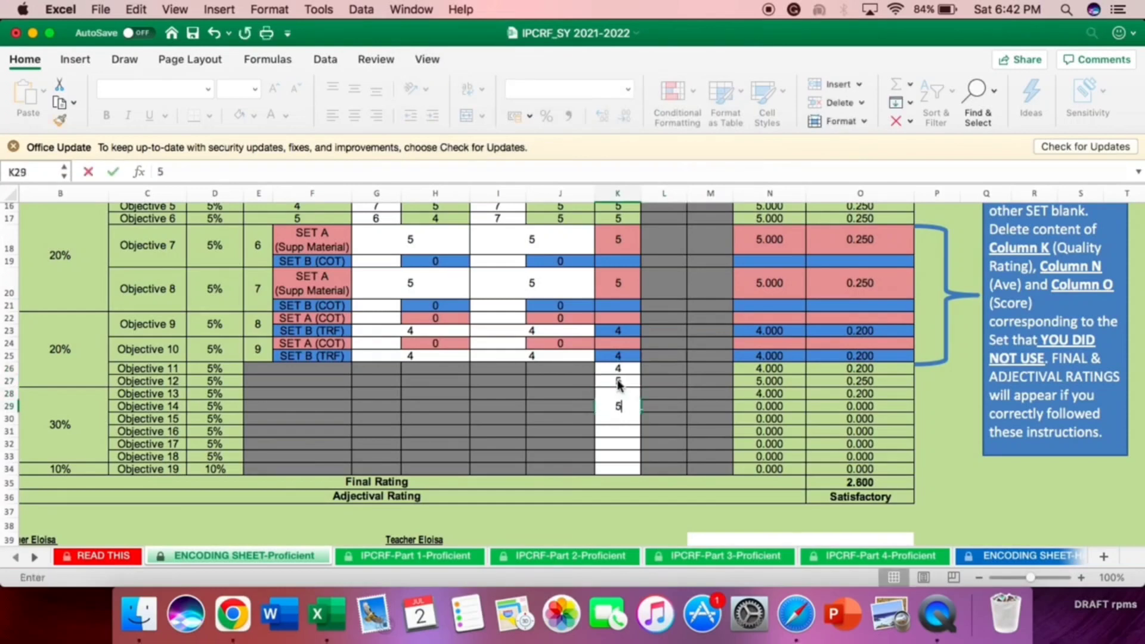
type("5")
key("Return")
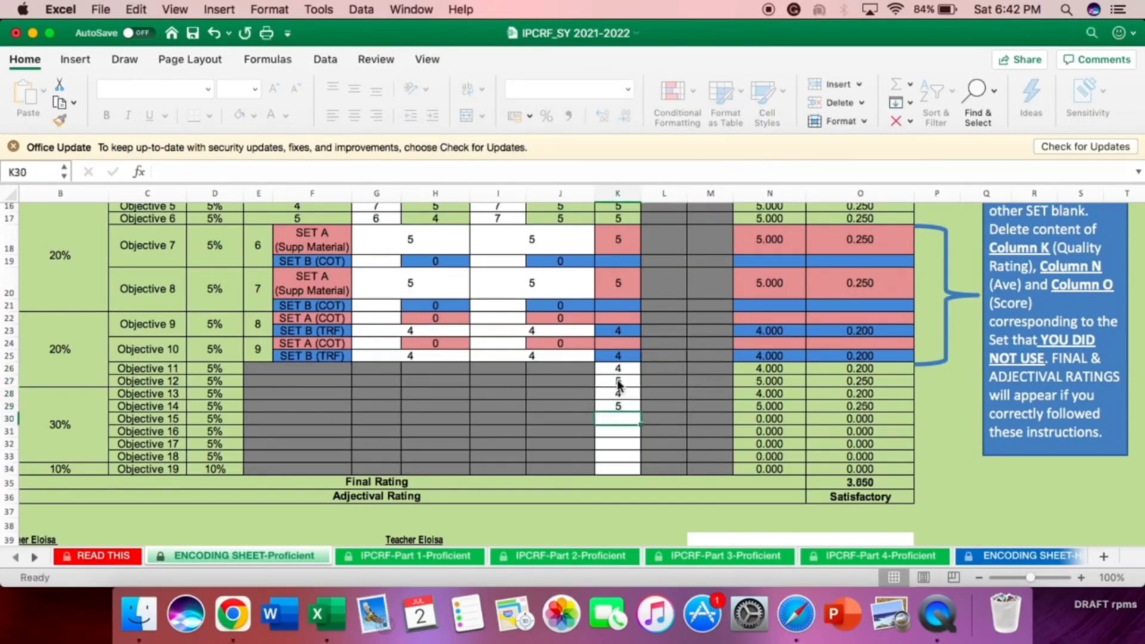
type("5")
key("Return")
Enter quality ratings 4, 4, 3 and 4 for Objectives 16–19, replacing a rejected 6
type("6")
key("Return")
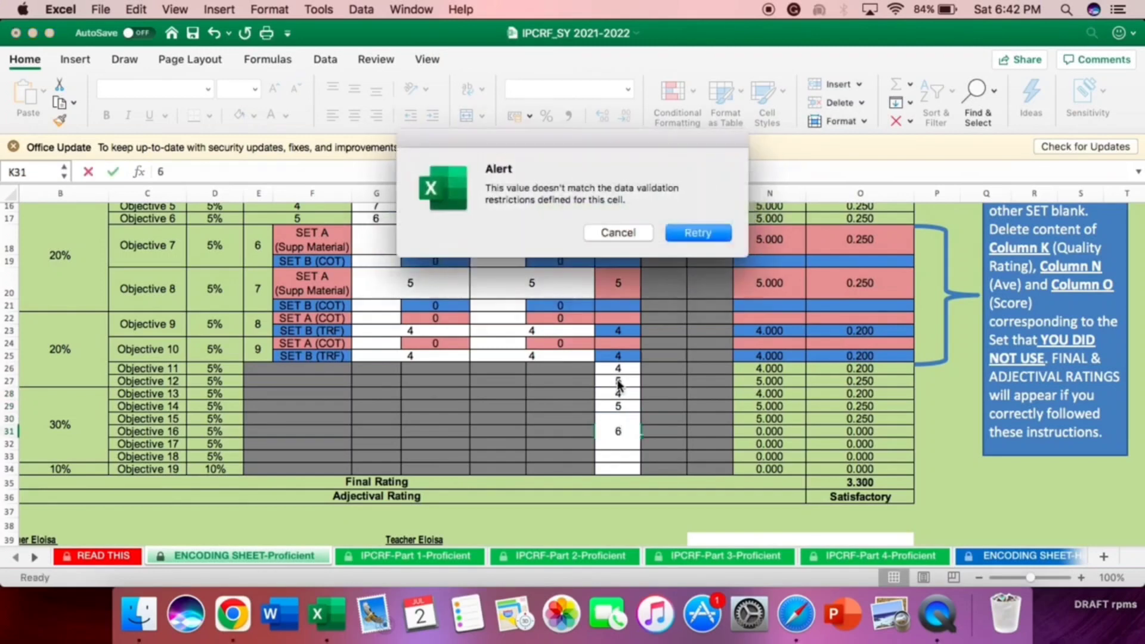
key("Return")
type("=")
key("Down")
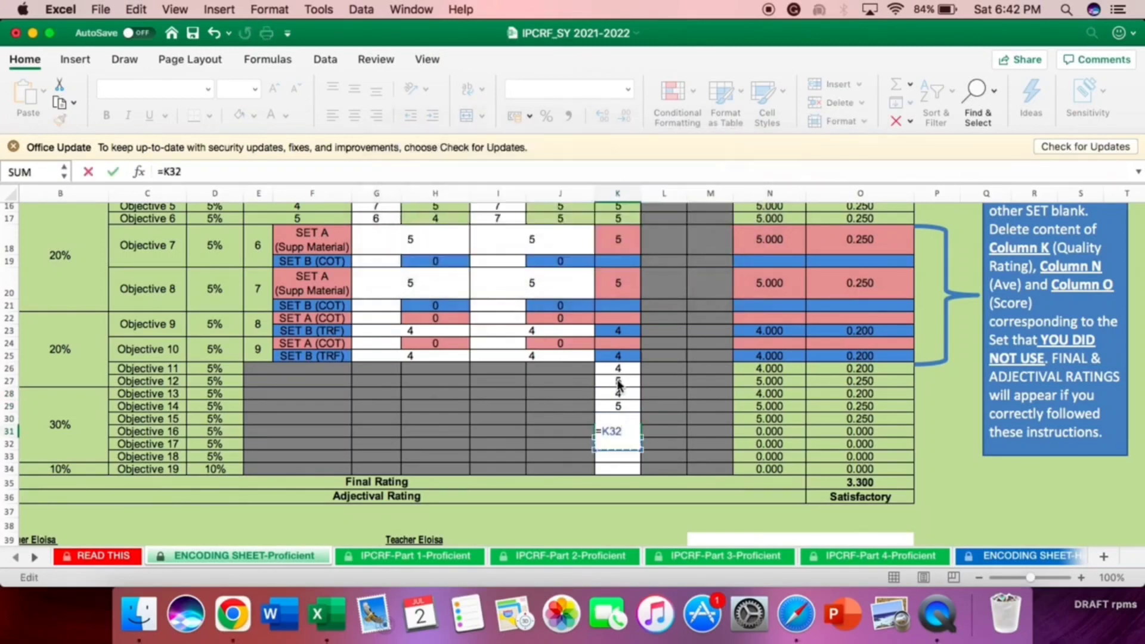
key("Escape")
type("4")
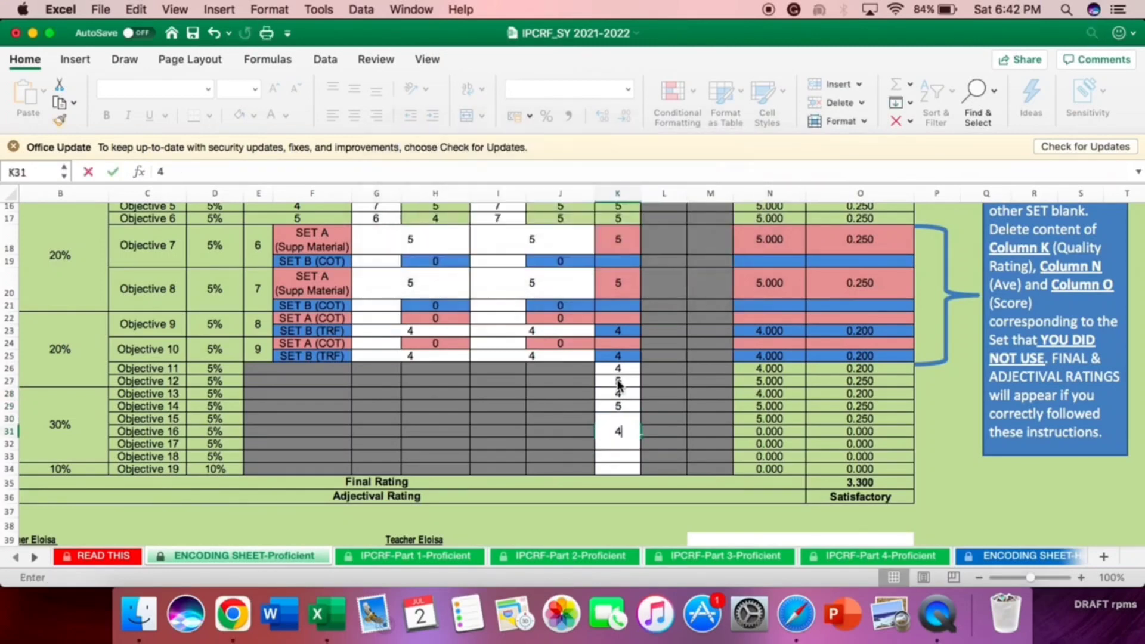
key("Return")
type("4")
key("Return")
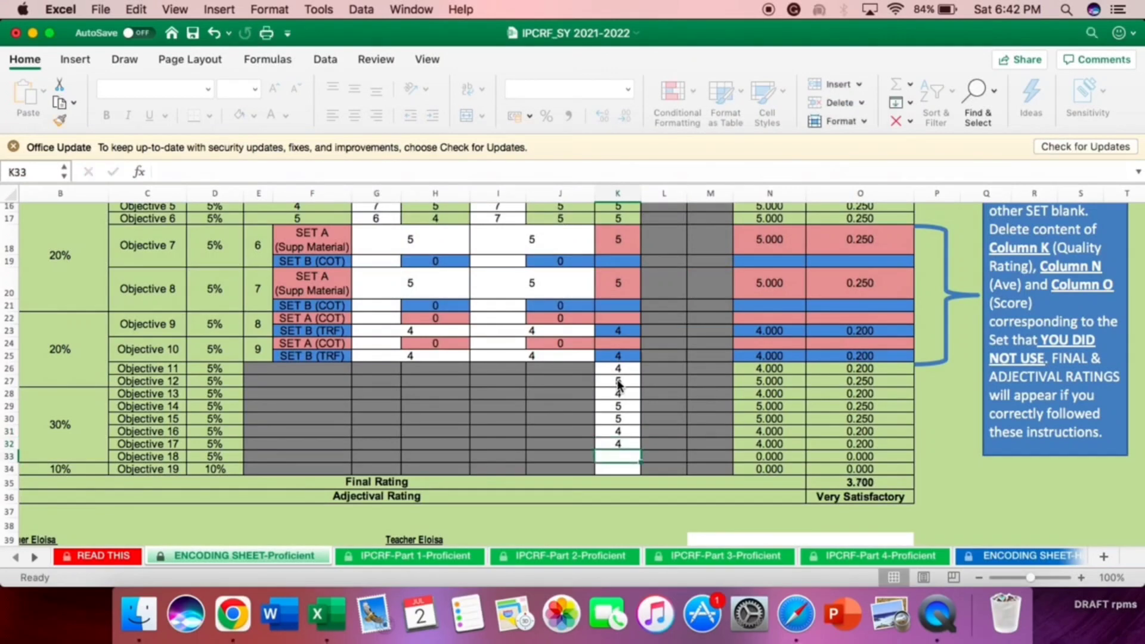
type("3")
key("Return")
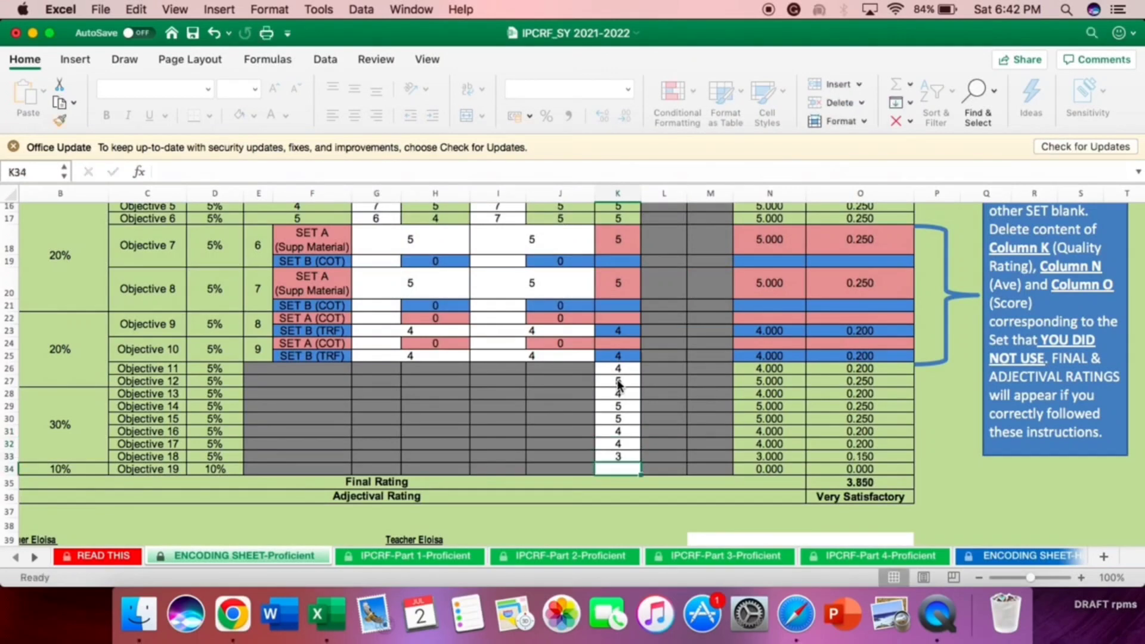
type("4")
key("Return")
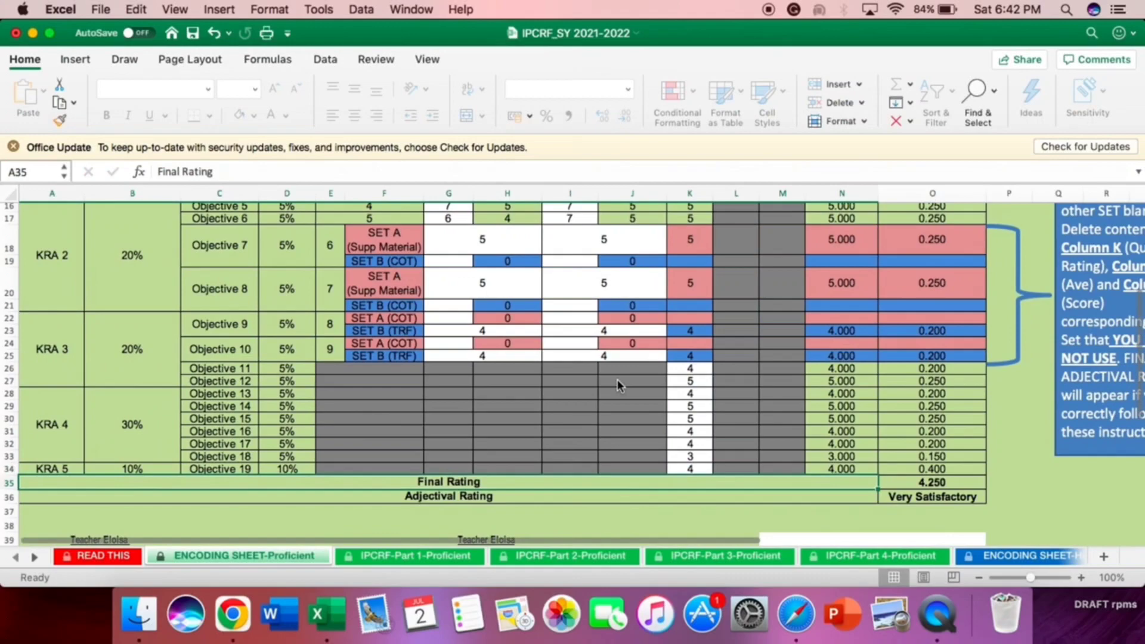
scroll(618, 379, "up", 5)
scroll(632, 382, "down", 4)
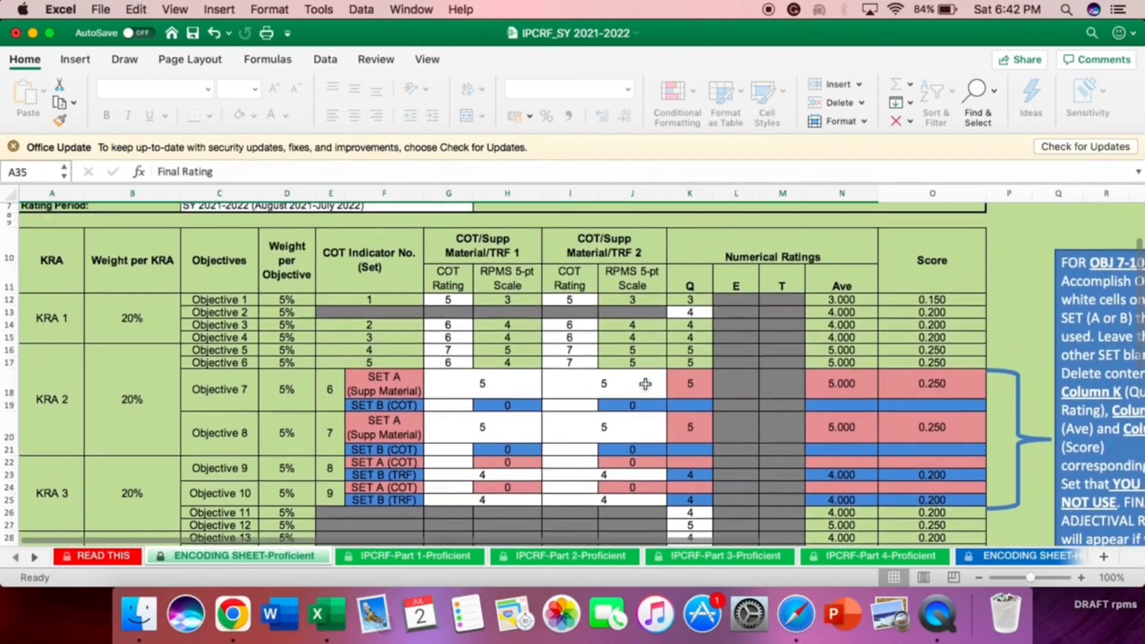
scroll(645, 384, "down", 3)
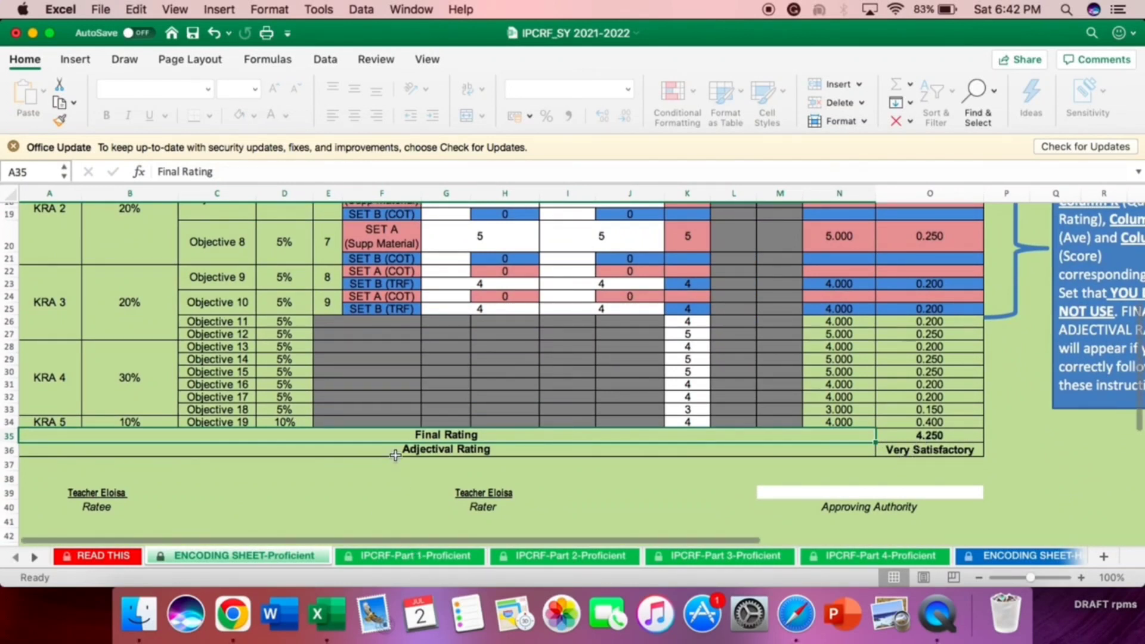
scroll(396, 455, "down", 3)
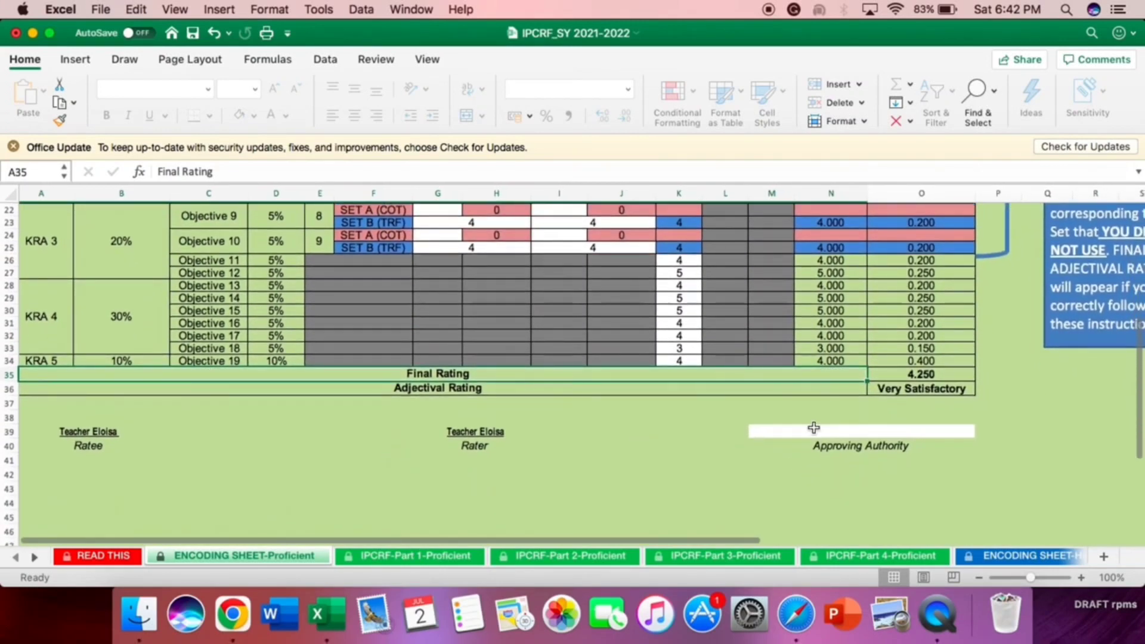
Switch to the IPCRF-Part 1-Proficient sheet and scroll down to the 4.250 overall rating row
left_click(404, 558)
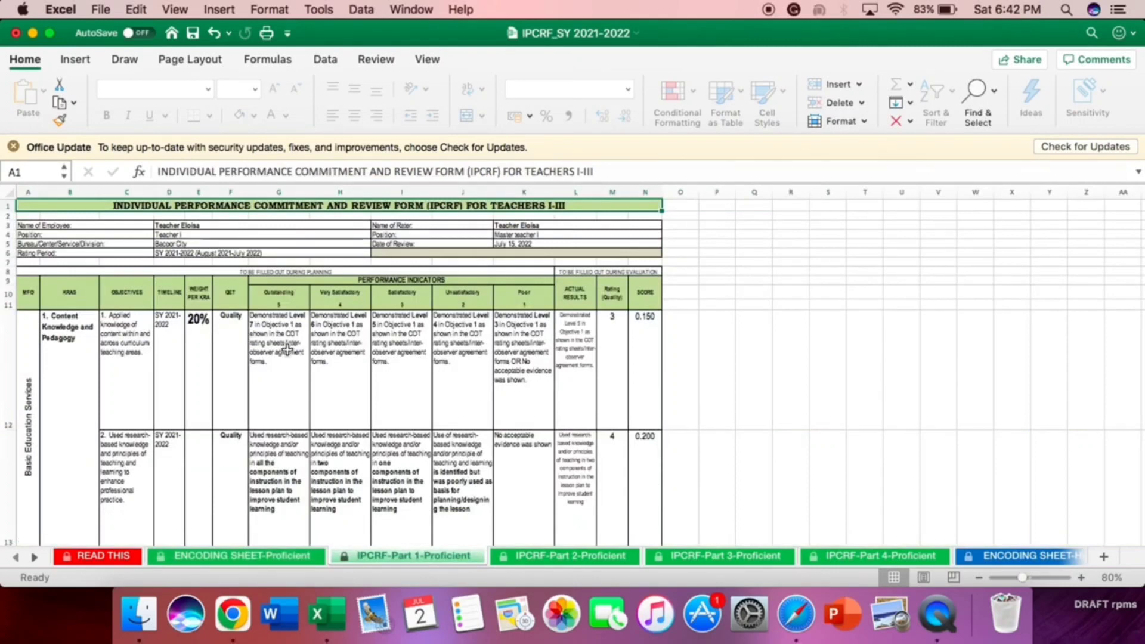
scroll(287, 349, "down", 8)
scroll(287, 350, "down", 8)
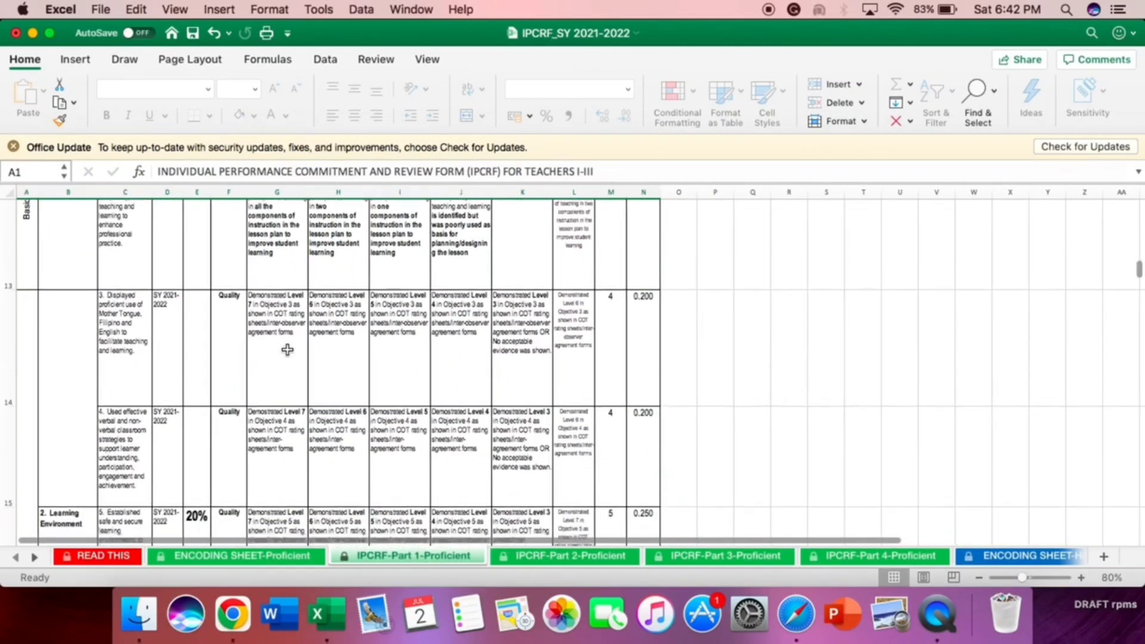
scroll(286, 350, "down", 8)
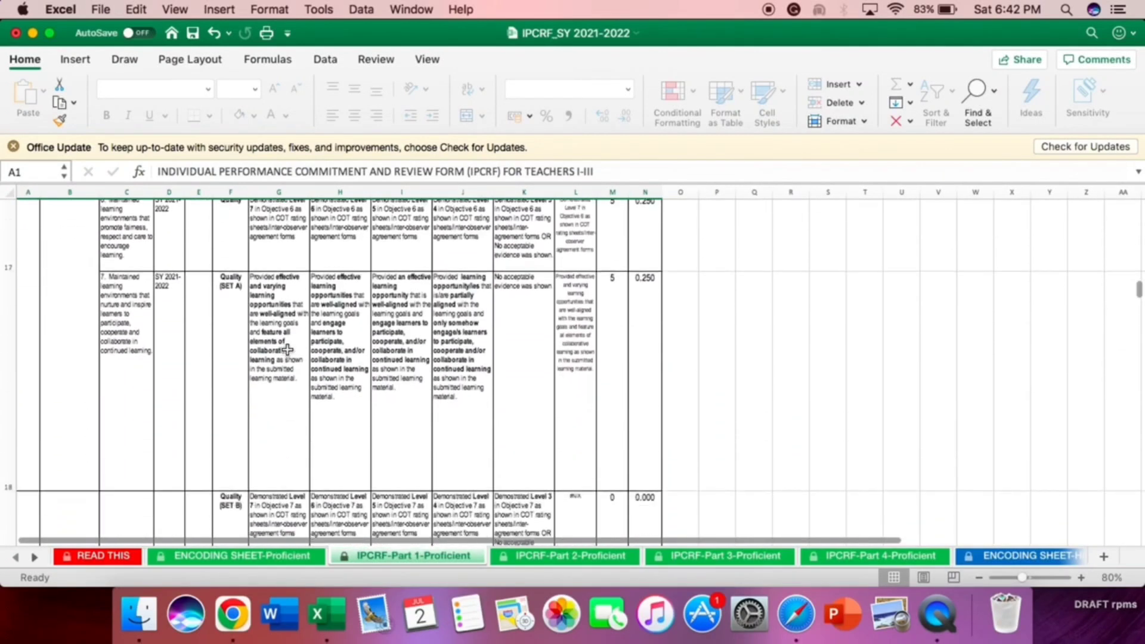
scroll(287, 350, "down", 10)
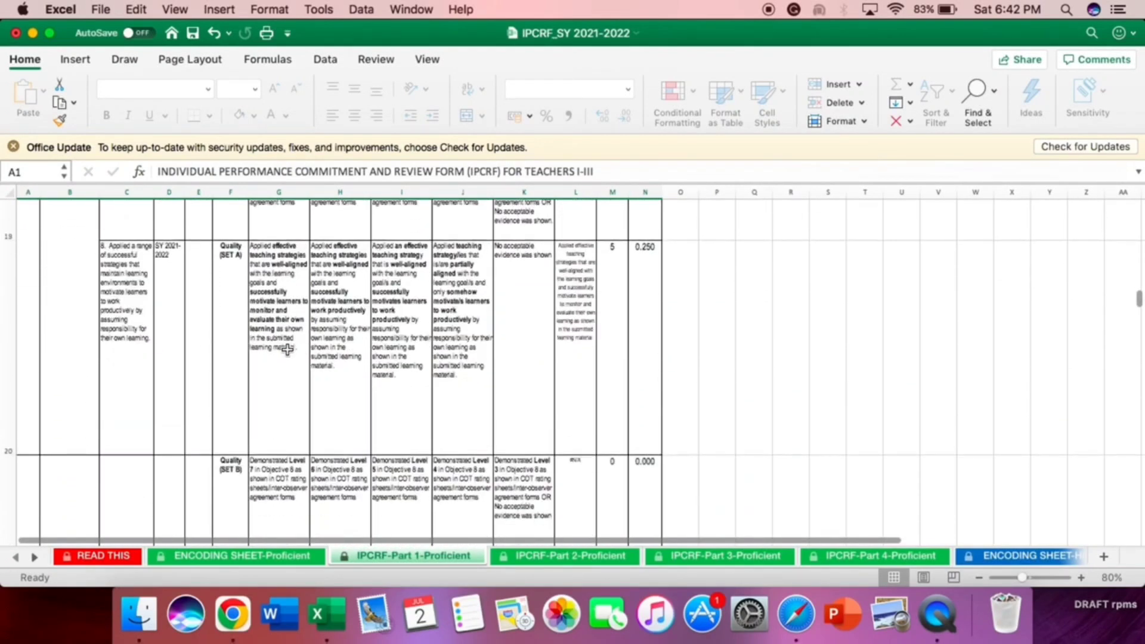
scroll(287, 349, "down", 10)
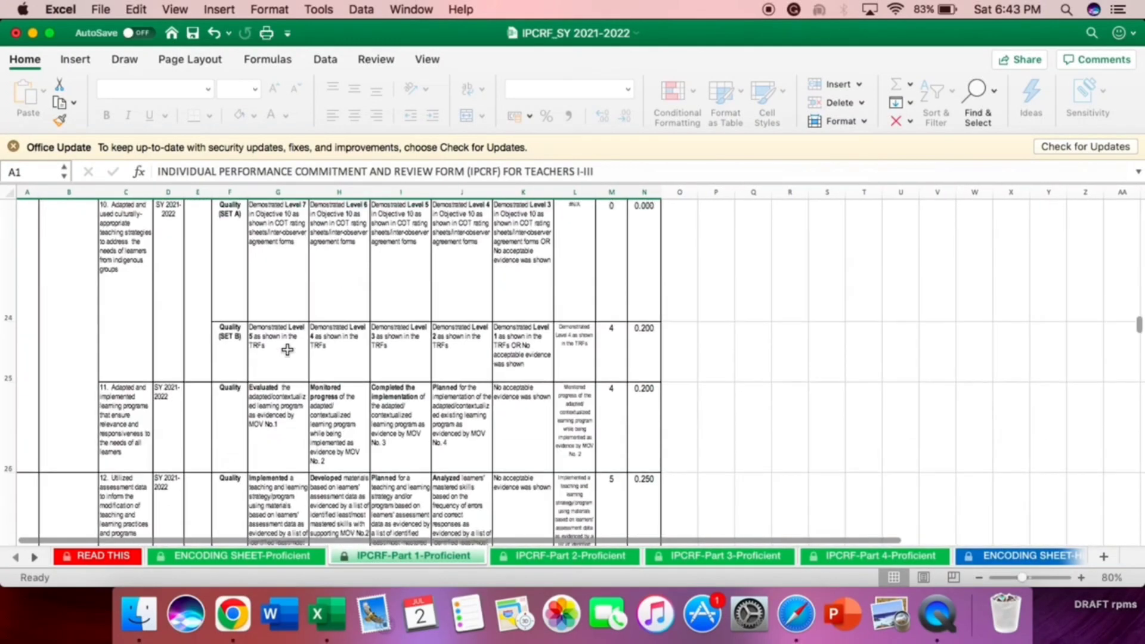
scroll(287, 349, "down", 8)
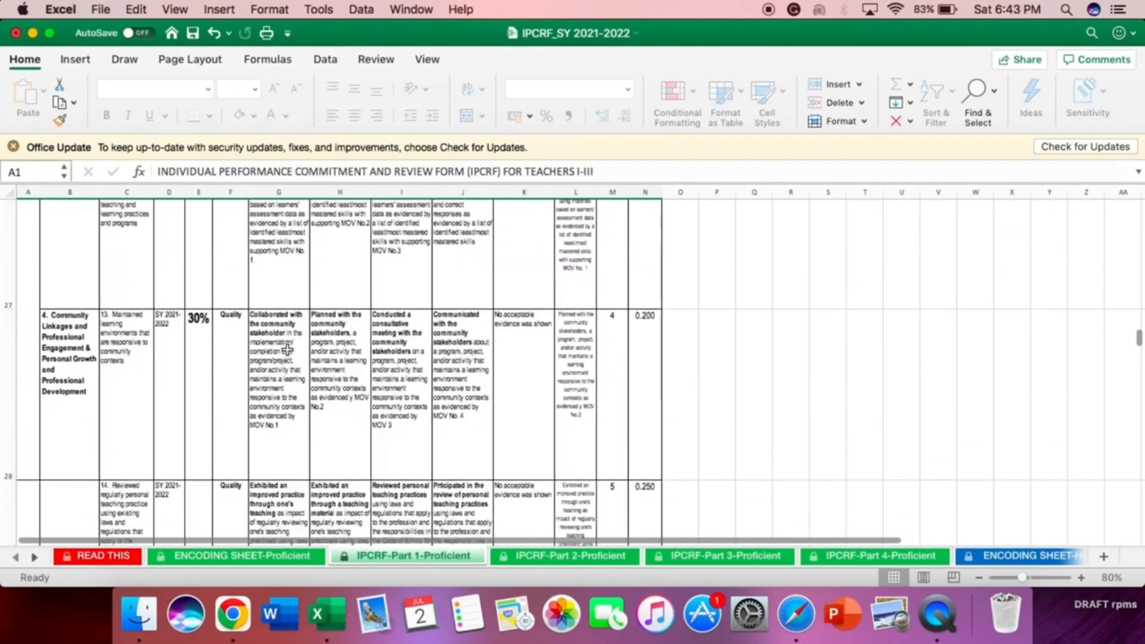
scroll(286, 350, "down", 15)
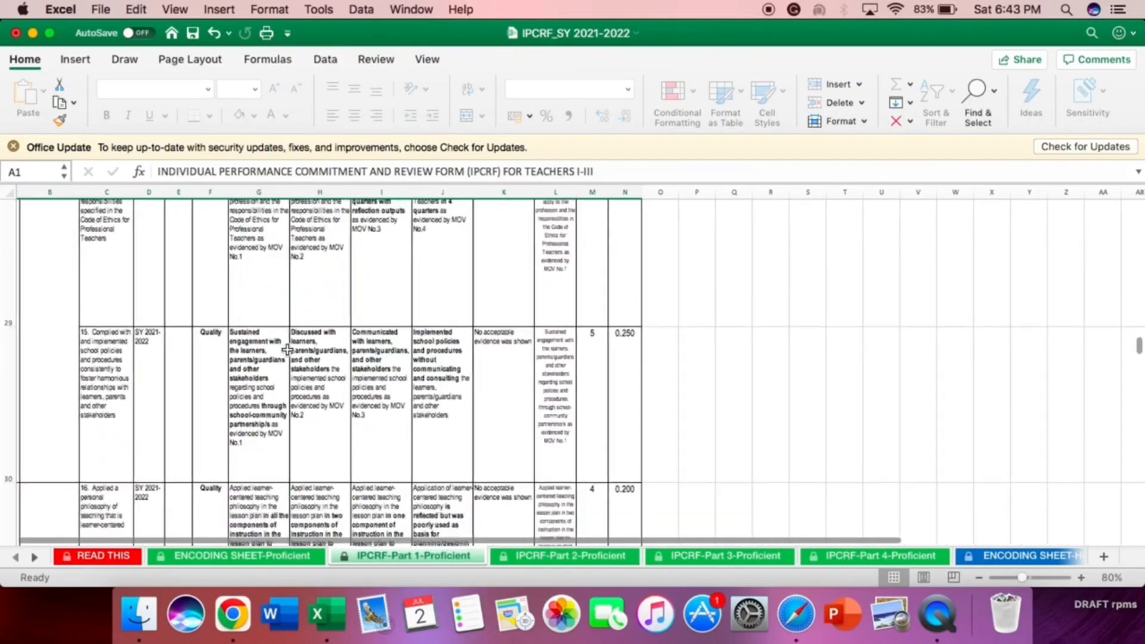
scroll(286, 349, "down", 8)
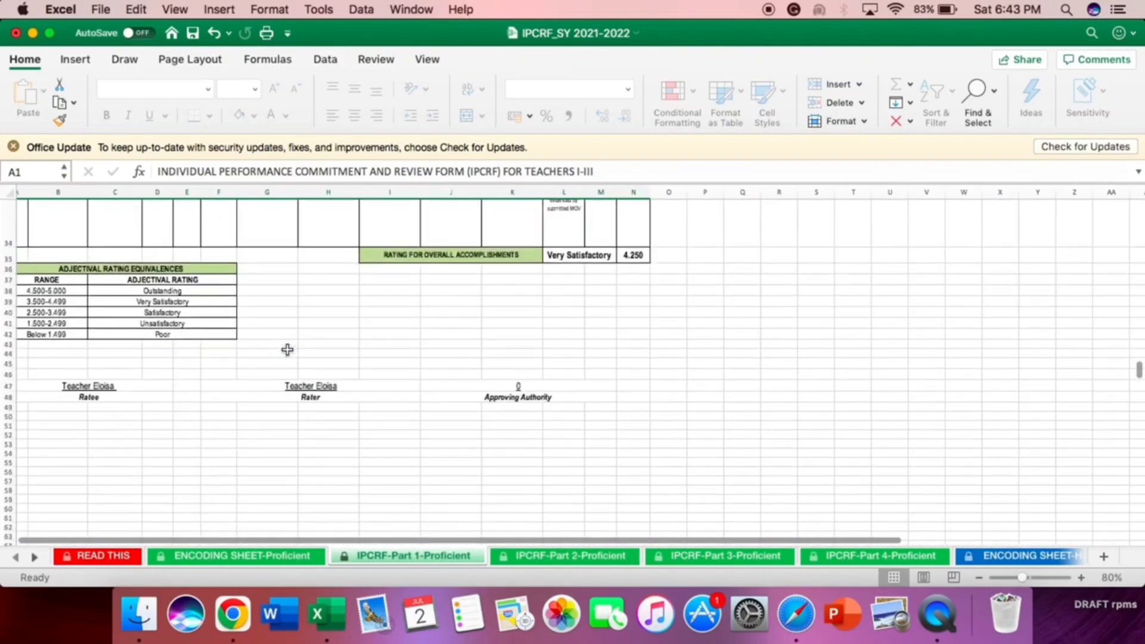
scroll(287, 349, "up", 3)
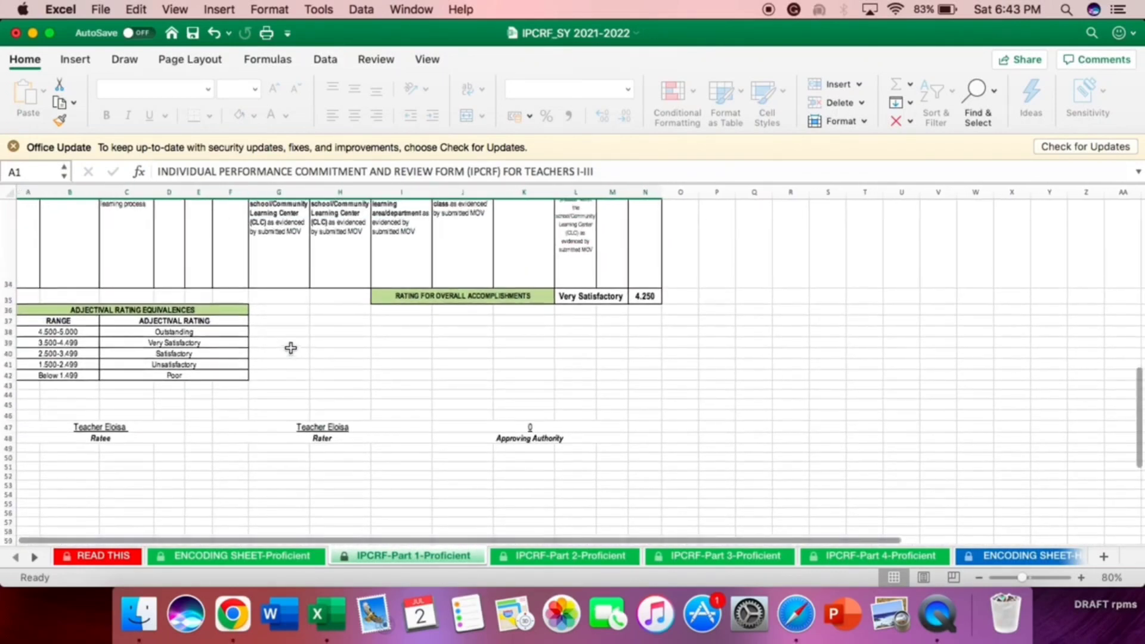
On Part 2, rate Self-Management 4, Professionalism and Ethics 3, Results Focus 2 in B4, B10, B16
left_click(559, 553)
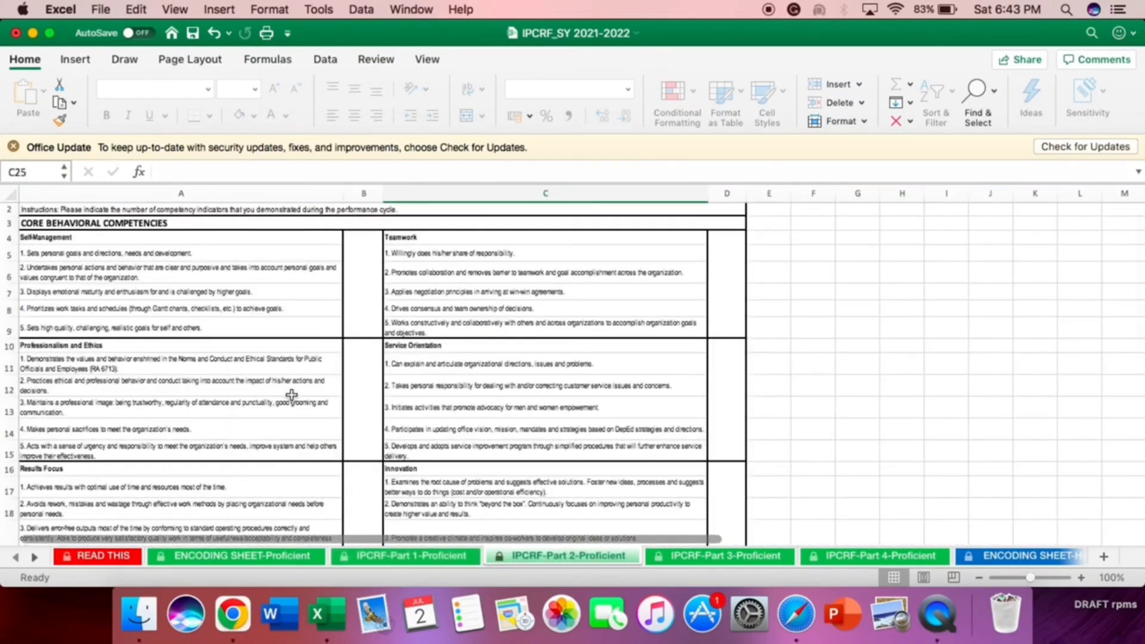
scroll(291, 395, "up", 2)
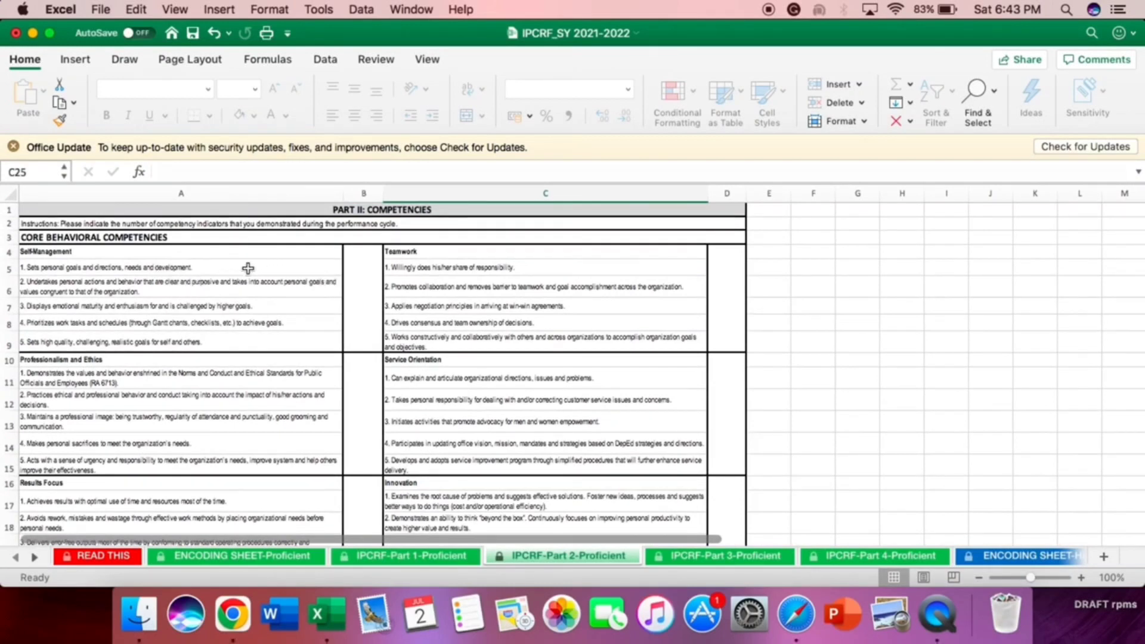
left_click(358, 269)
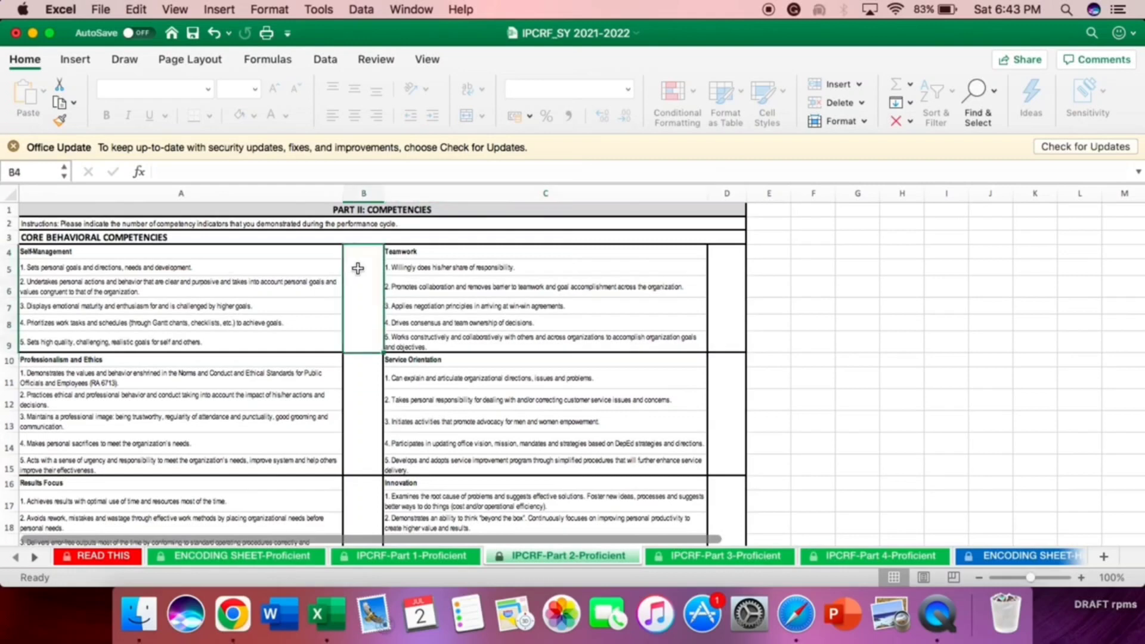
type("4")
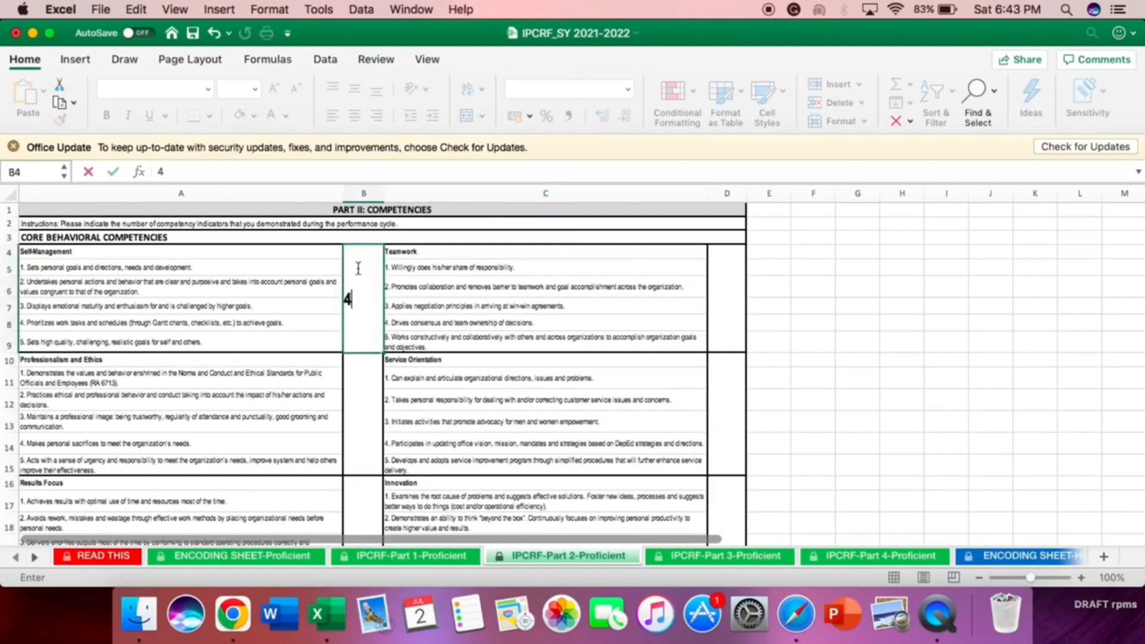
key("Return")
type("3")
key("Return")
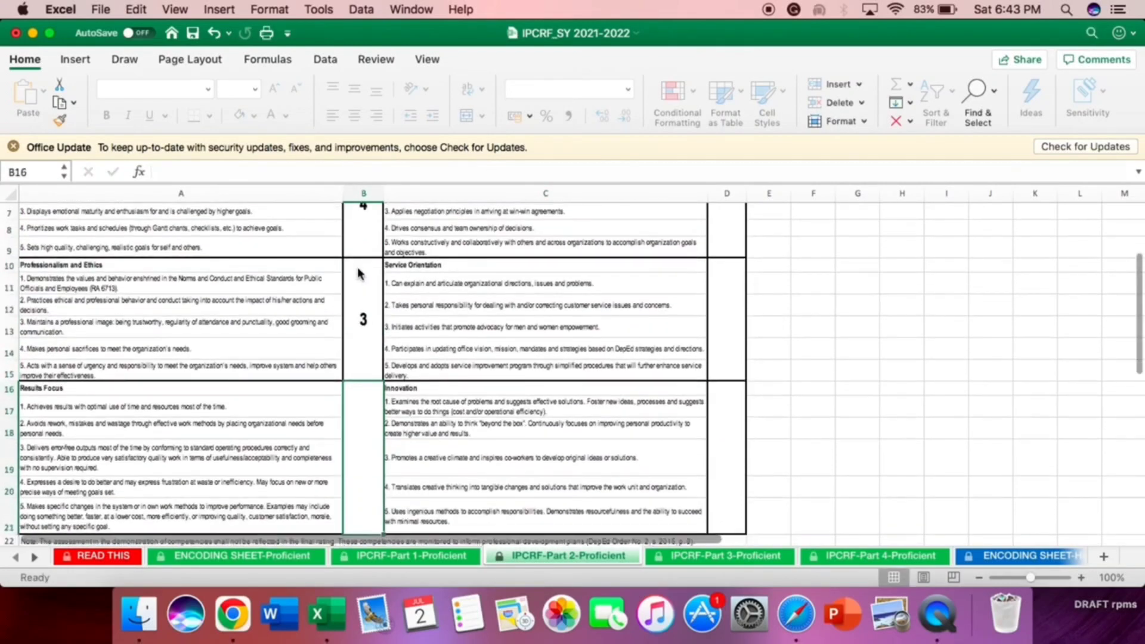
type("2")
key("Return")
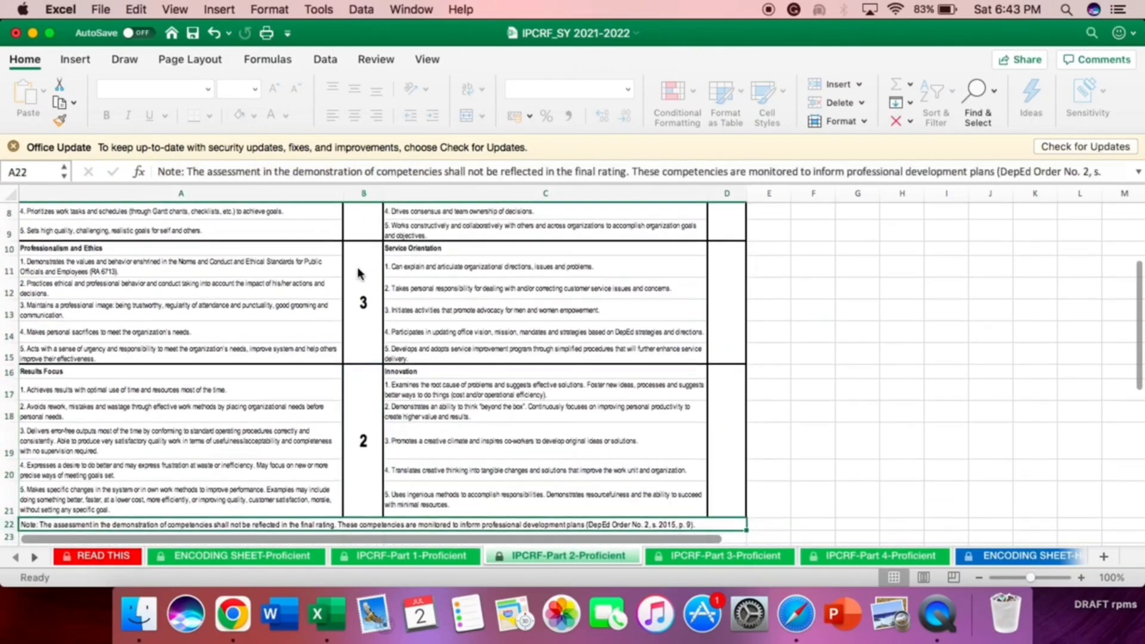
Rate Teamwork 4, Service Orientation 4 and Innovation 5 in D4, D10, D16
scroll(357, 273, "down", 3)
scroll(357, 273, "up", 8)
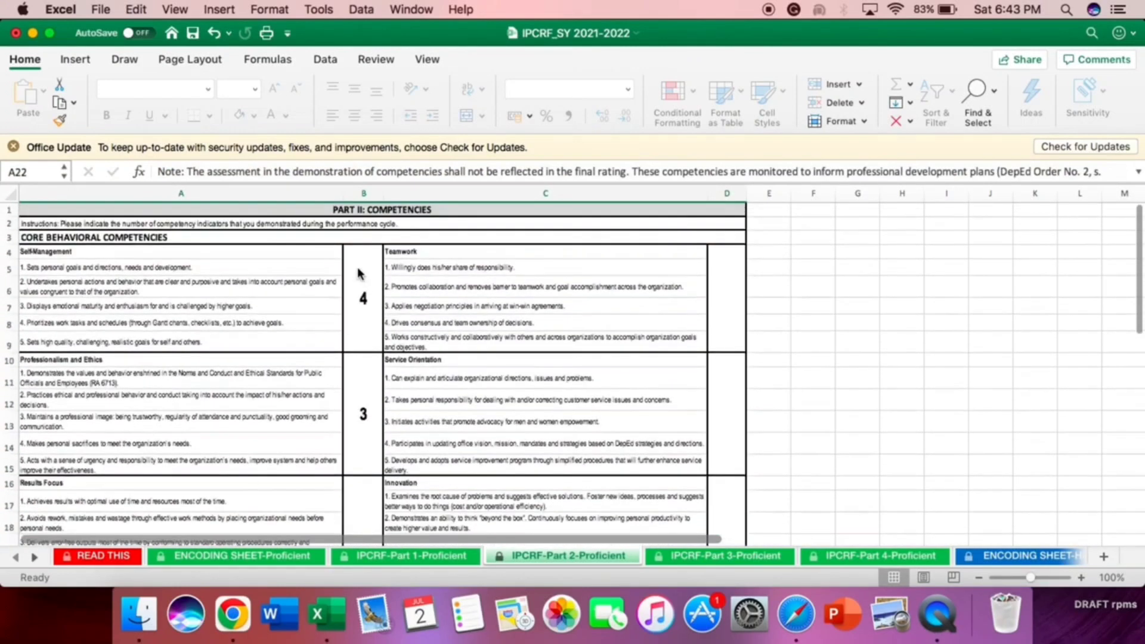
left_click(721, 283)
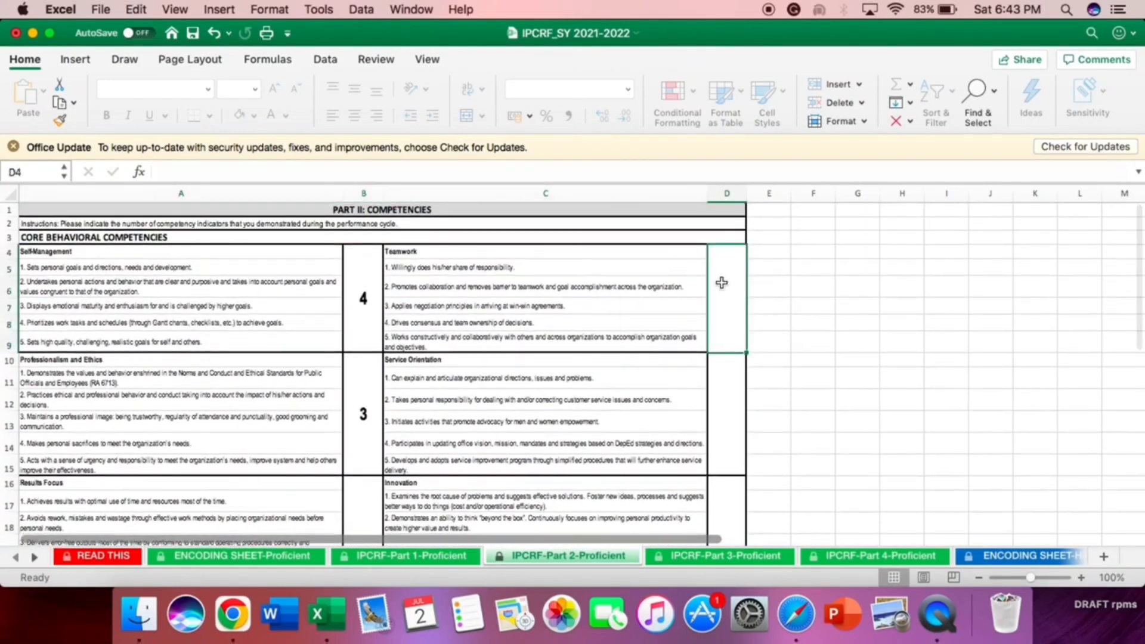
type("4")
key("Return")
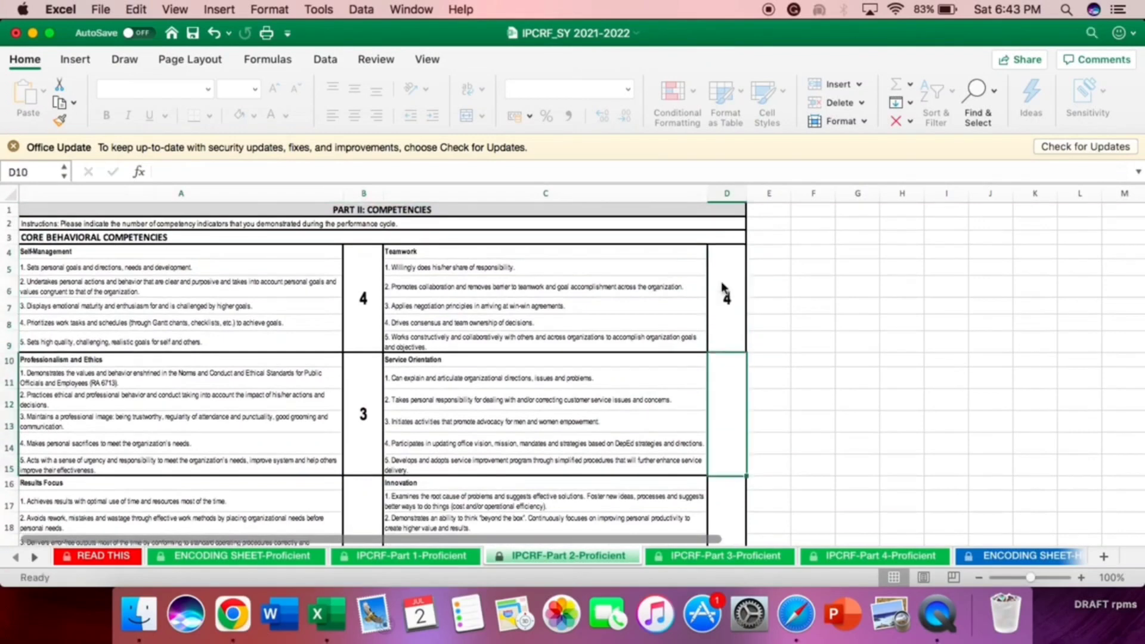
type("4")
key("Return")
type("5")
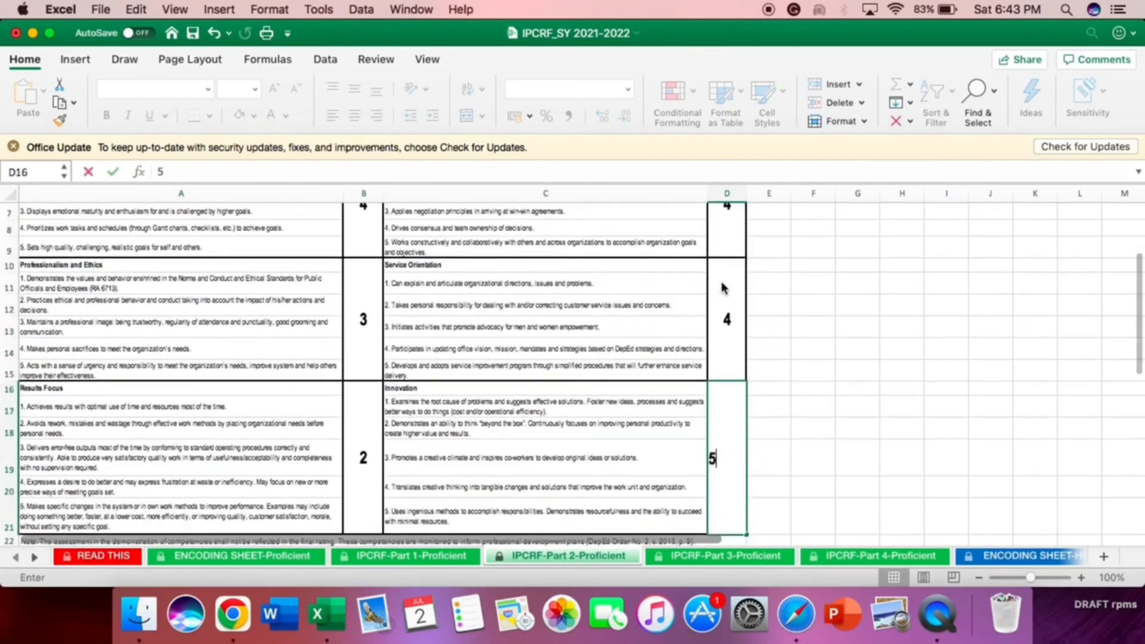
key("Return")
scroll(723, 287, "up", 3)
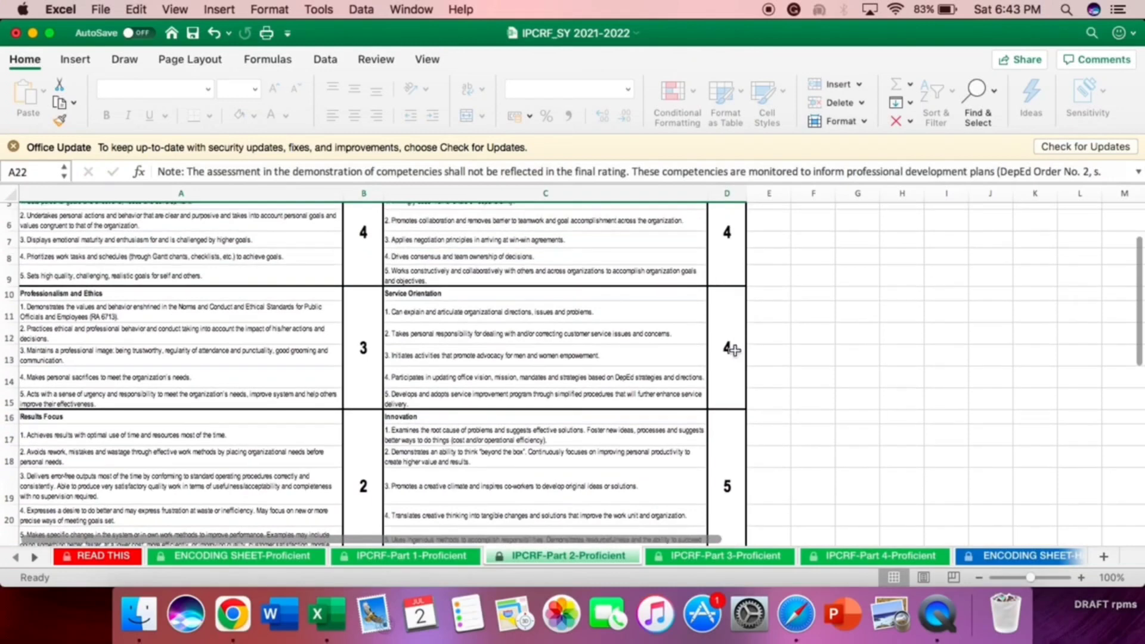
Scroll through the IPCRF-Part 3-Proficient summary to check its 3.350 Satisfactory final rating
left_click(722, 551)
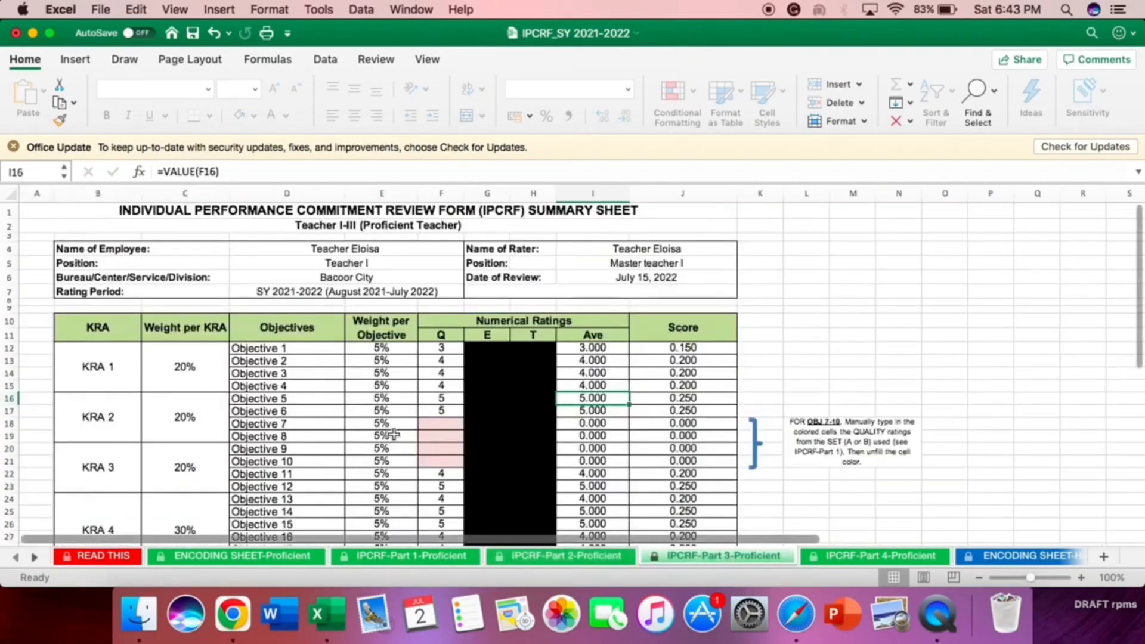
scroll(393, 435, "down", 5)
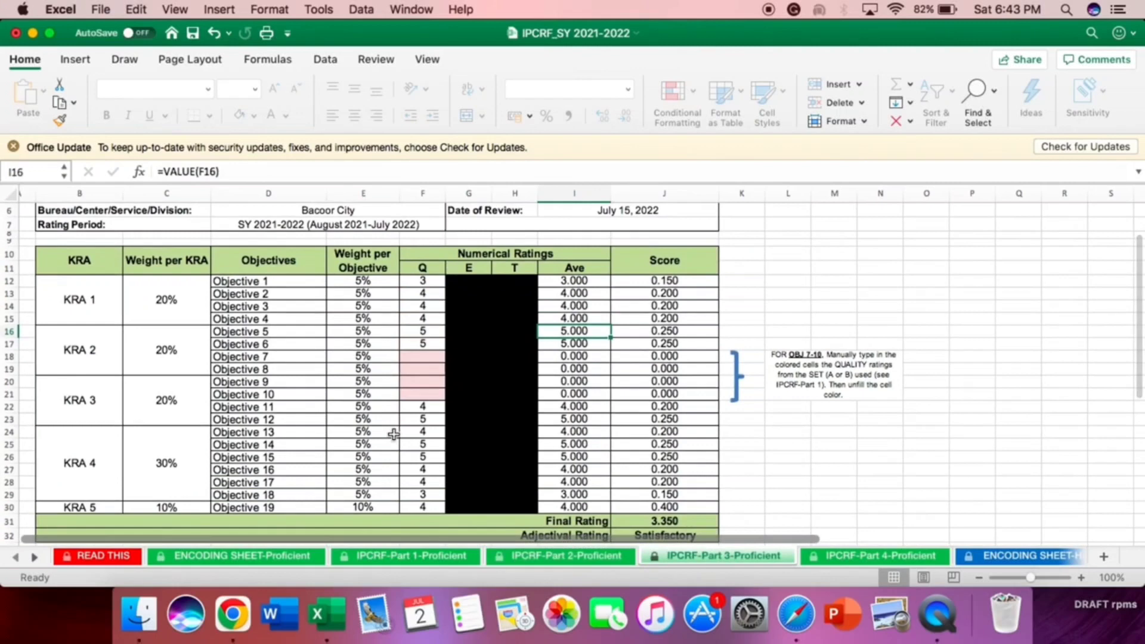
scroll(394, 435, "down", 1)
scroll(394, 435, "down", 8)
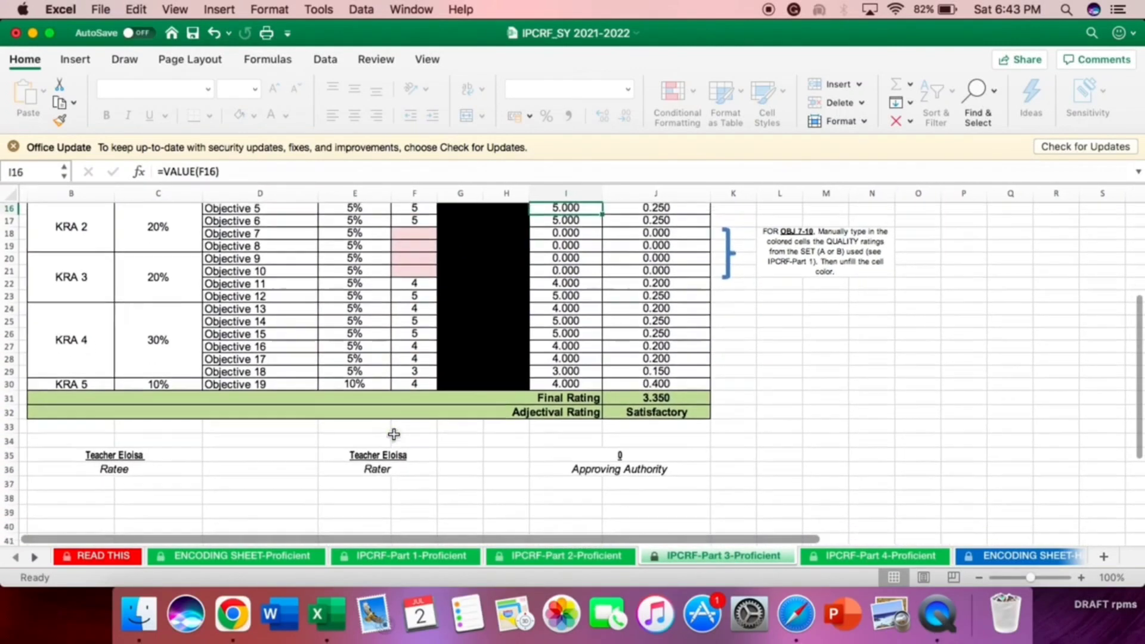
scroll(393, 435, "up", 5)
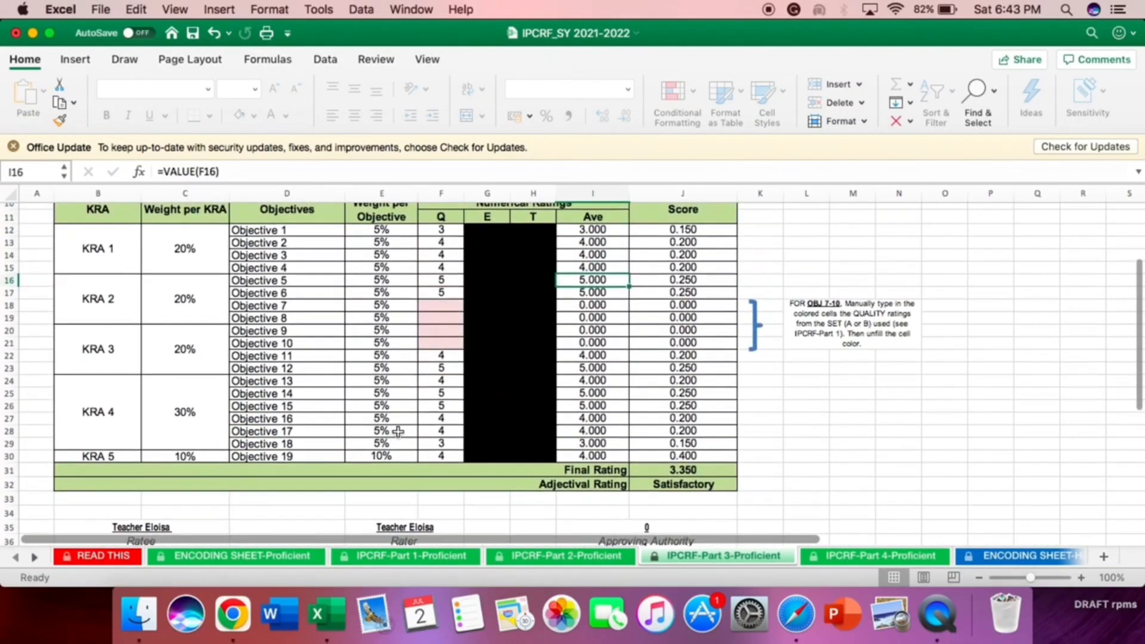
scroll(768, 359, "up", 3)
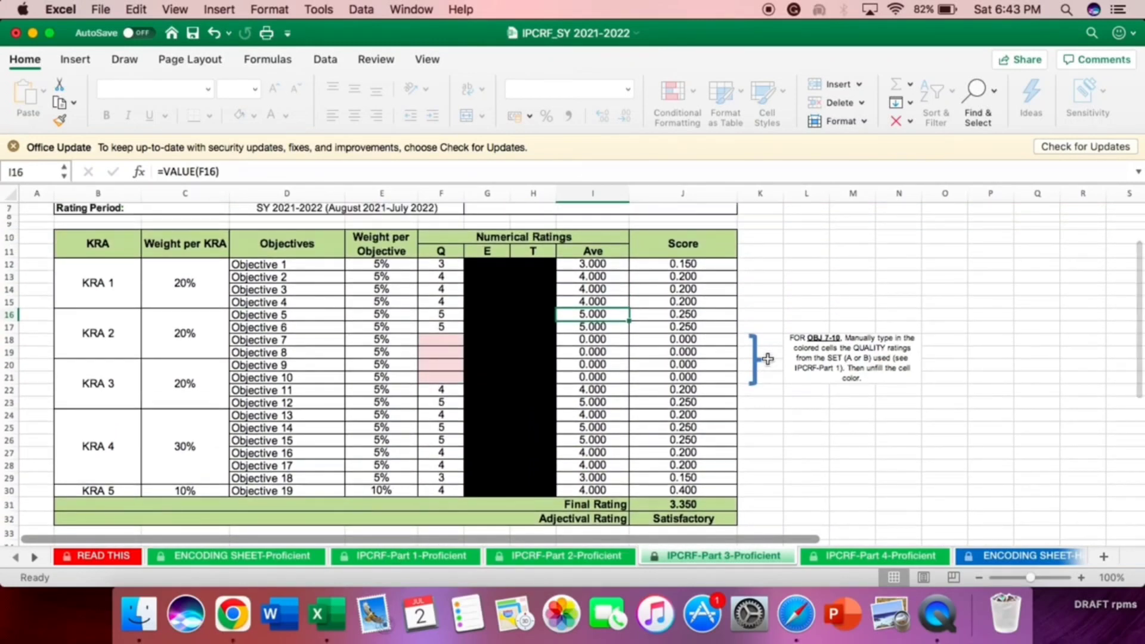
scroll(769, 358, "down", 1)
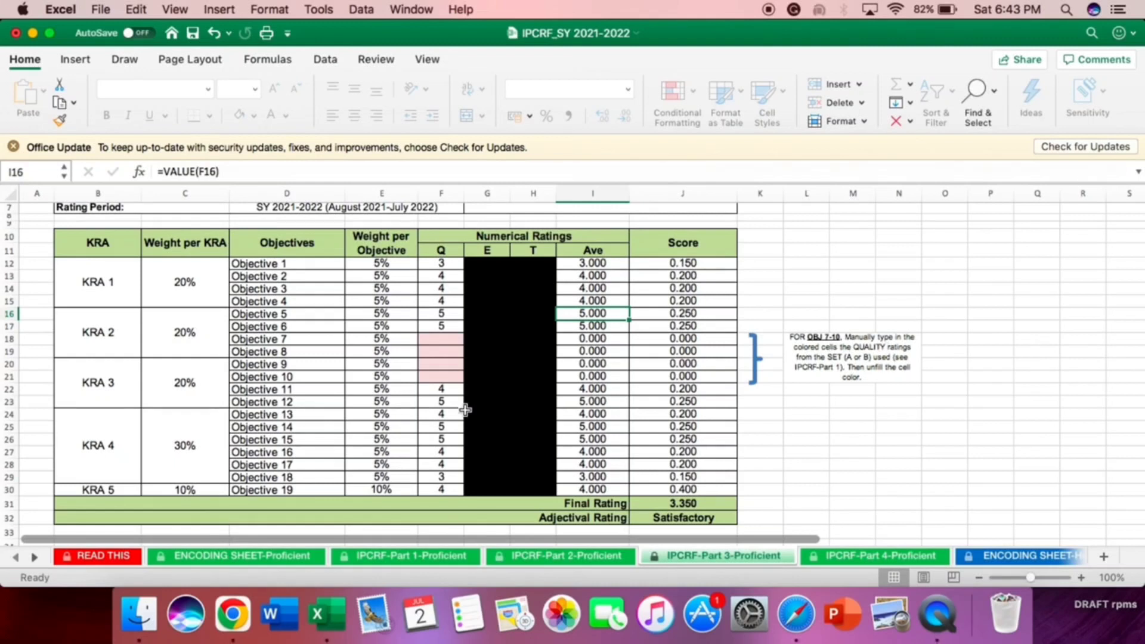
Glance at the Part 1 and ENCODING SHEET-Proficient sheets, then return to Part 3
left_click(384, 555)
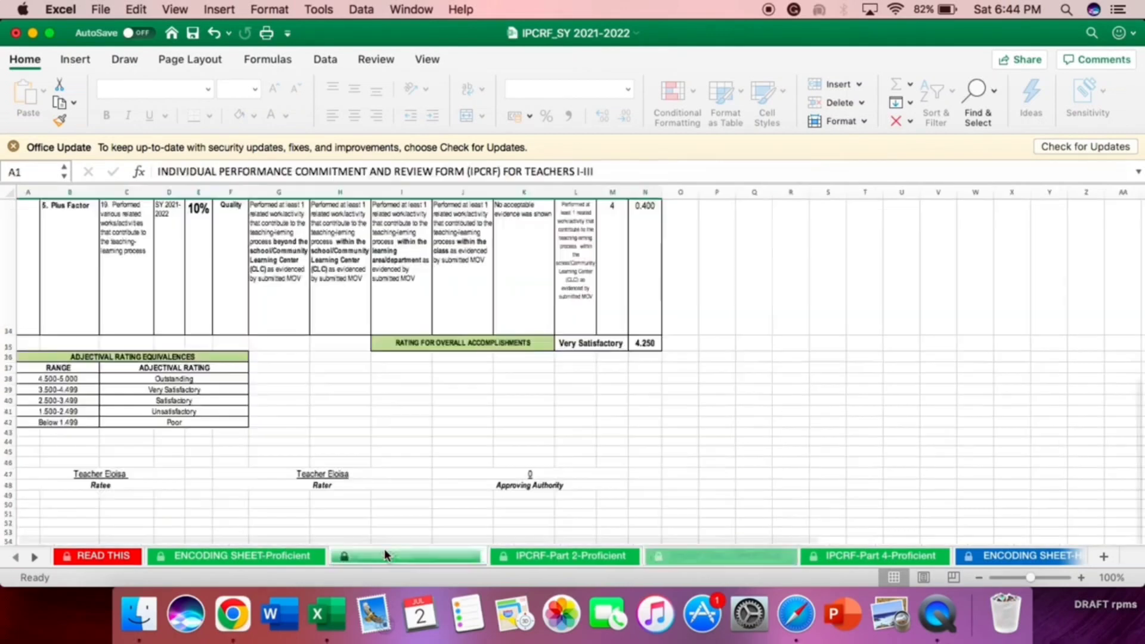
scroll(530, 355, "up", 5)
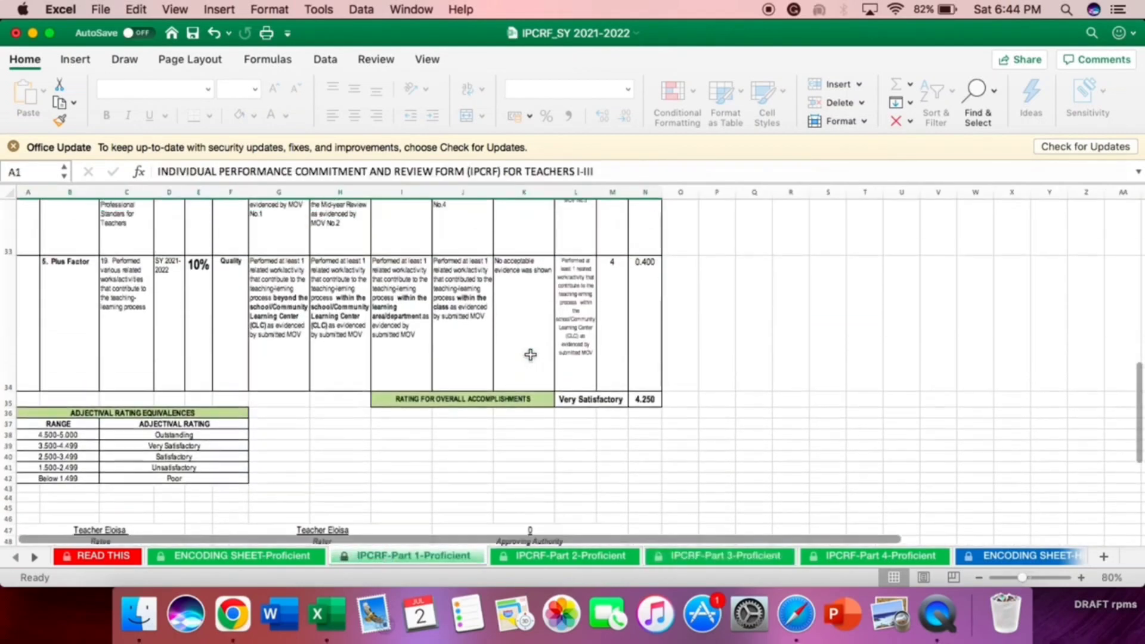
left_click(253, 555)
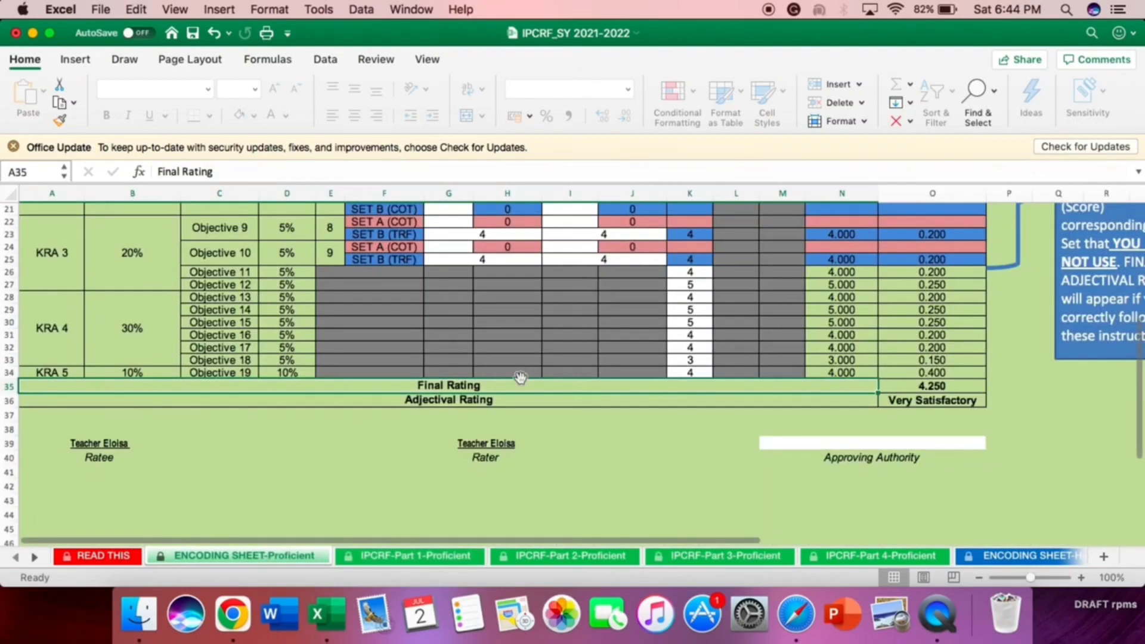
scroll(519, 378, "up", 5)
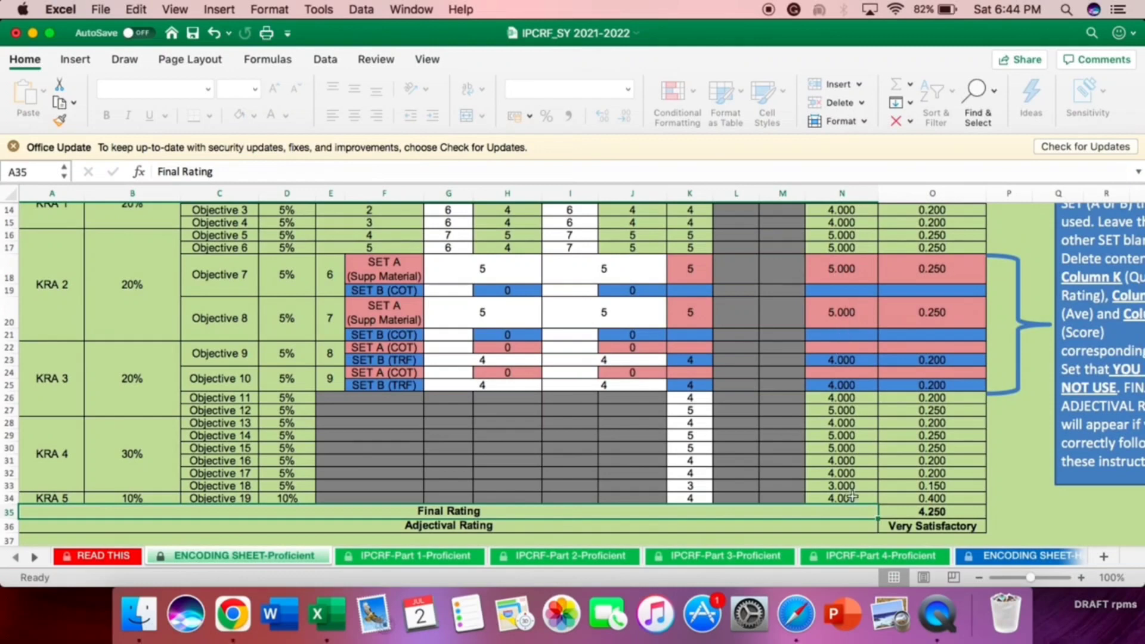
left_click(749, 552)
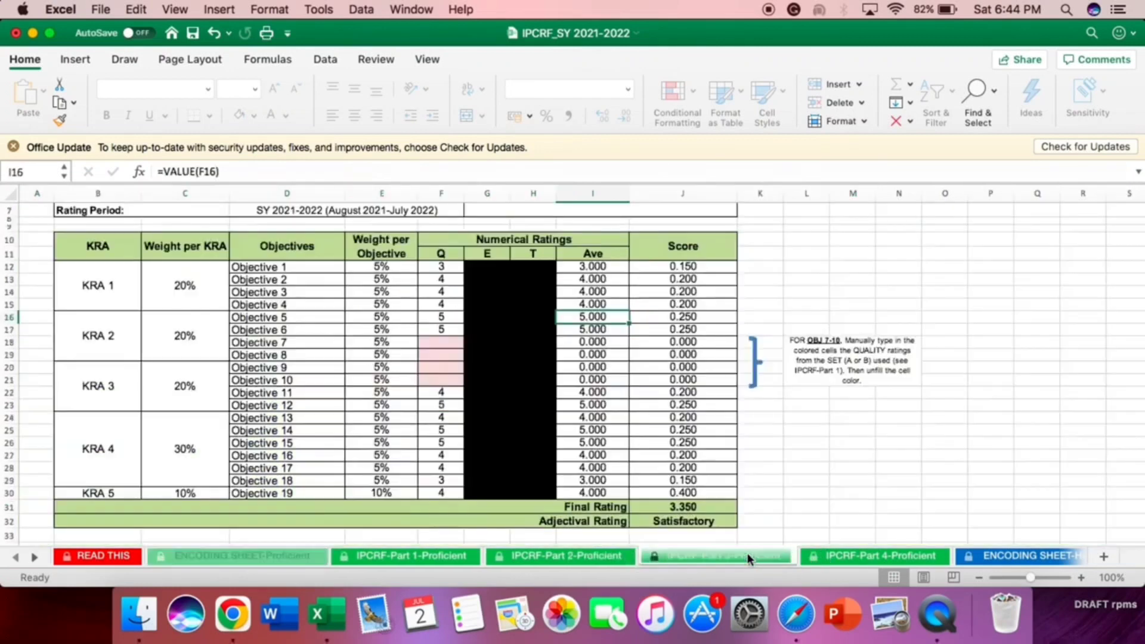
Enter quality ratings 5, 5, 4, 4 for Objectives 7–10, starting at F18
left_click(439, 340)
type("5")
key("Return")
type("5")
key("Return")
type("4")
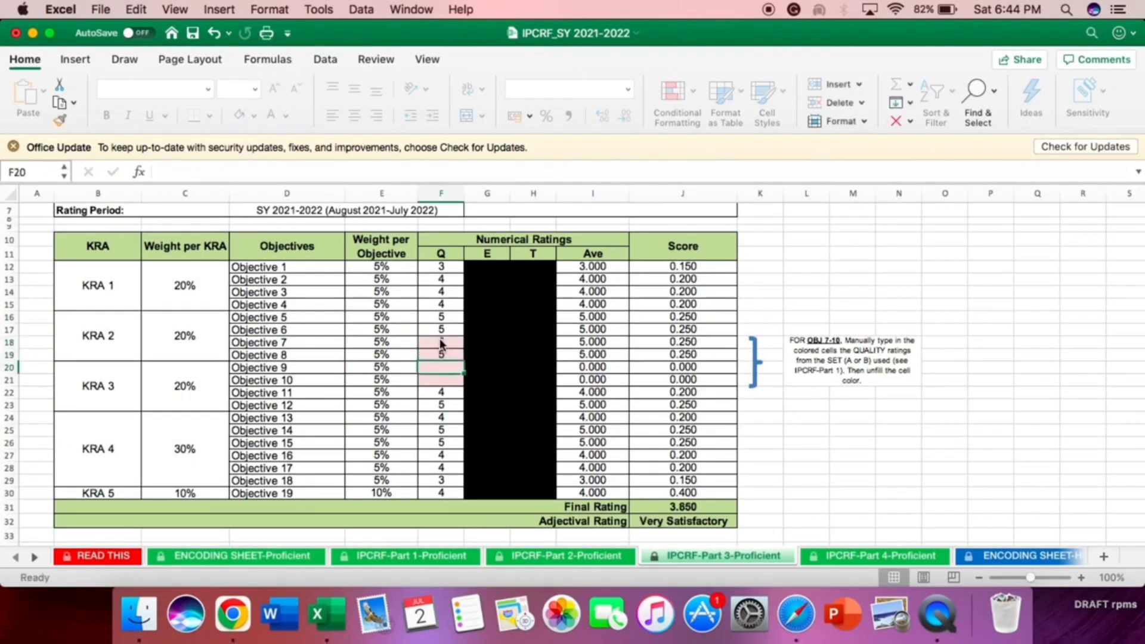
key("Return")
type("4")
key("Return")
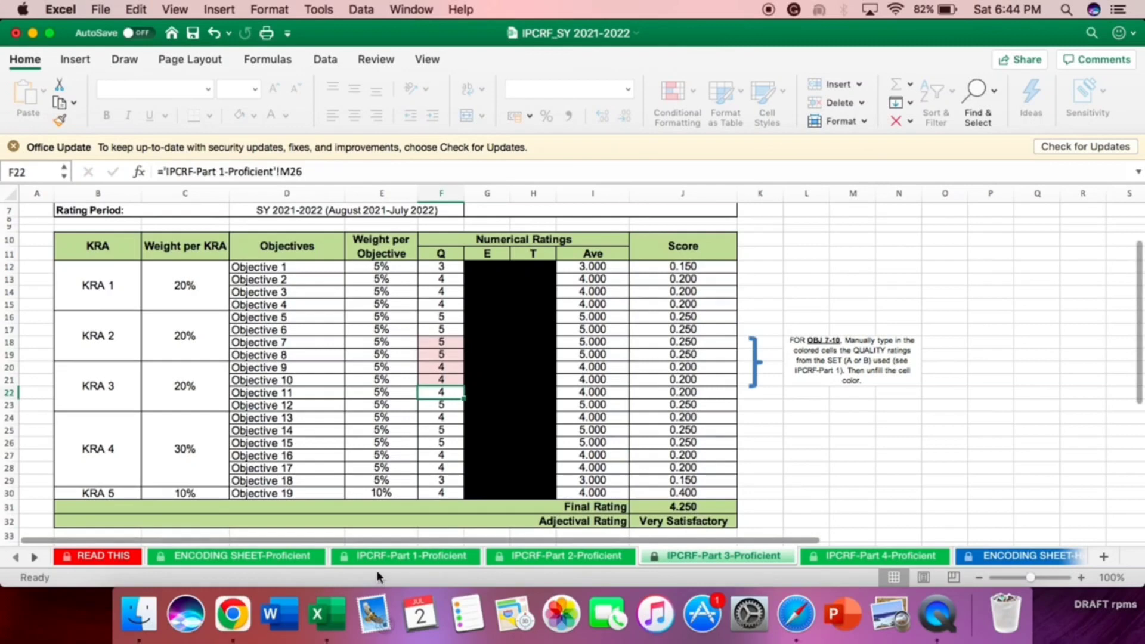
left_click(525, 554)
scroll(532, 383, "down", 5)
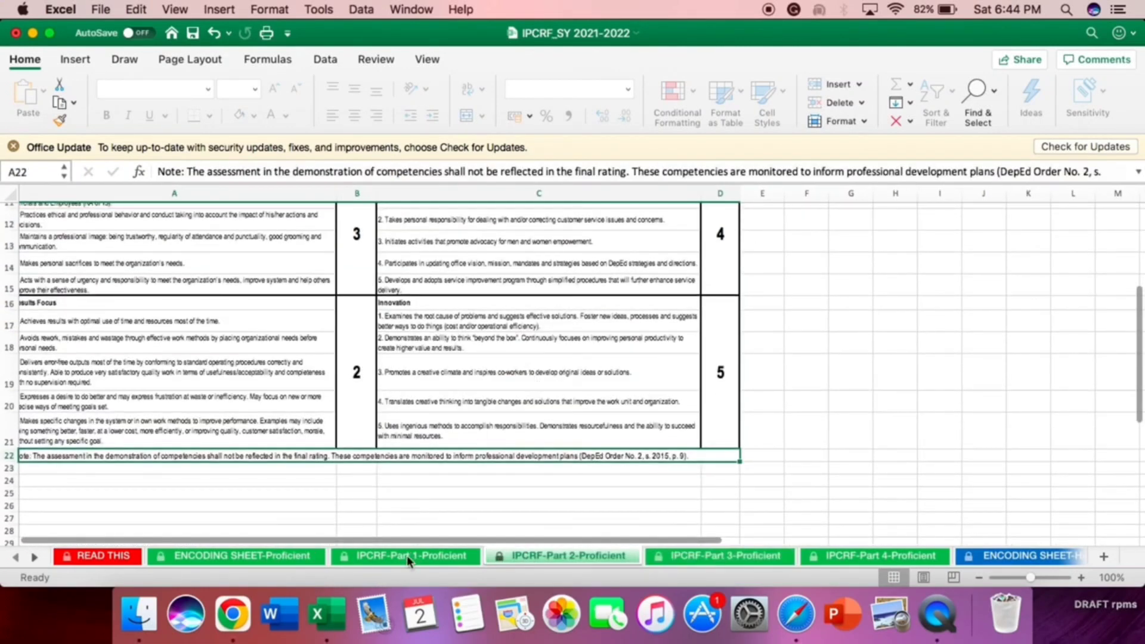
left_click(407, 556)
scroll(473, 436, "down", 6)
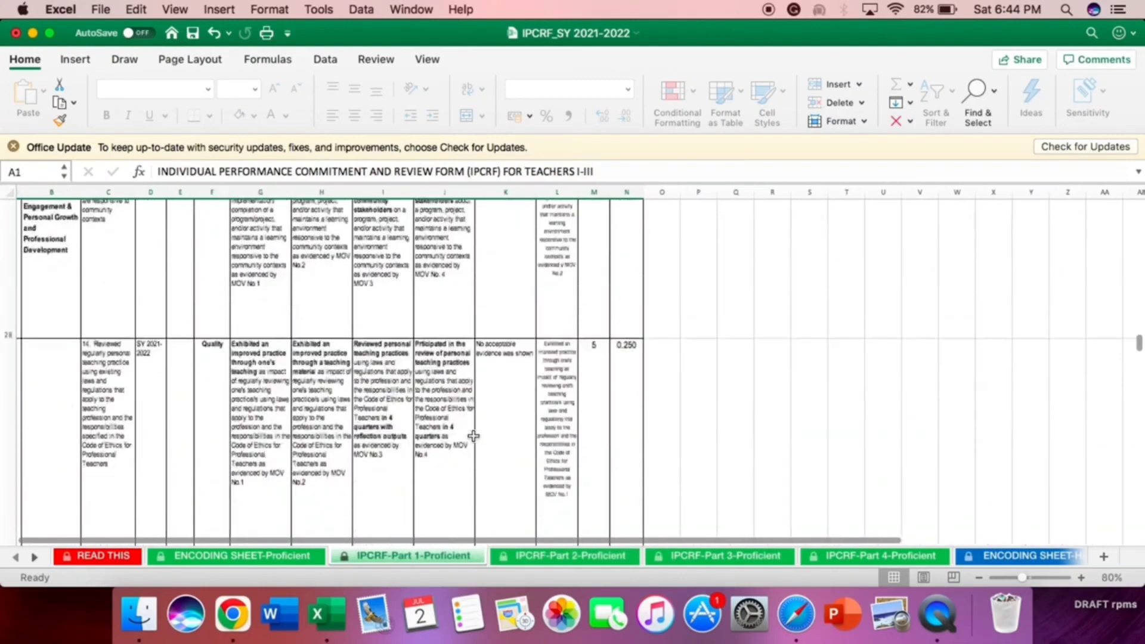
scroll(473, 436, "down", 8)
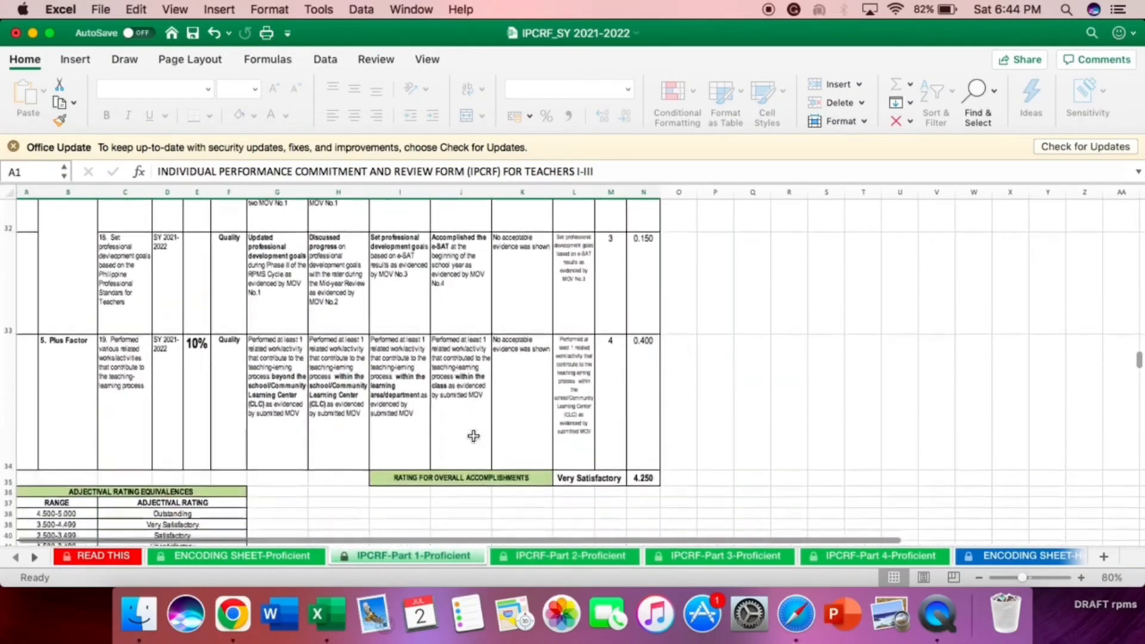
scroll(473, 436, "down", 5)
scroll(473, 436, "up", 3)
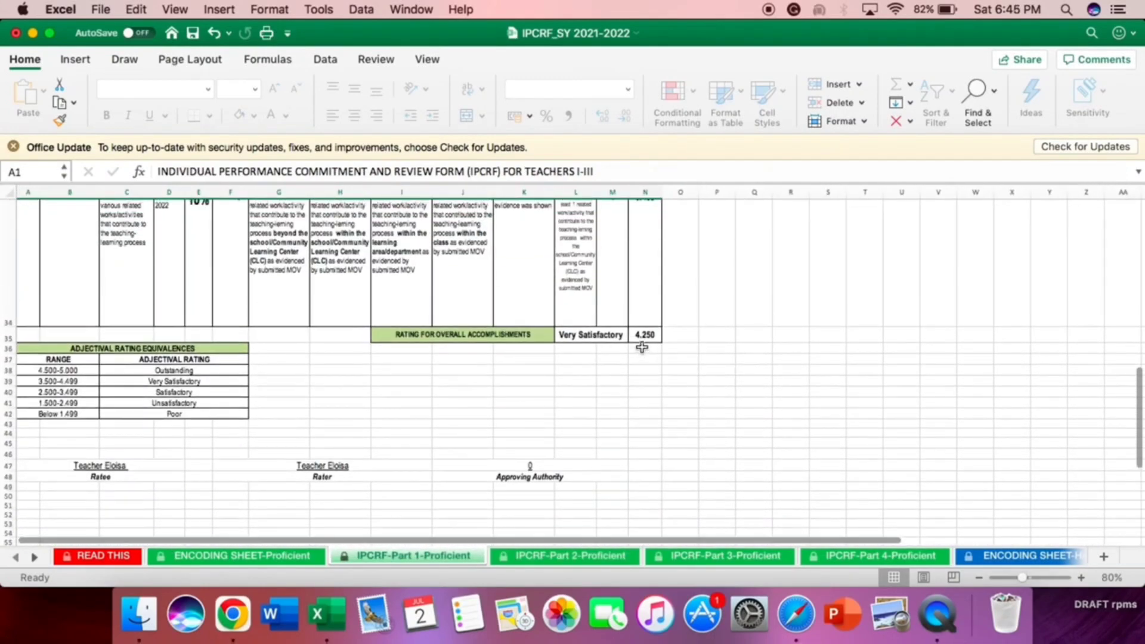
left_click(607, 558)
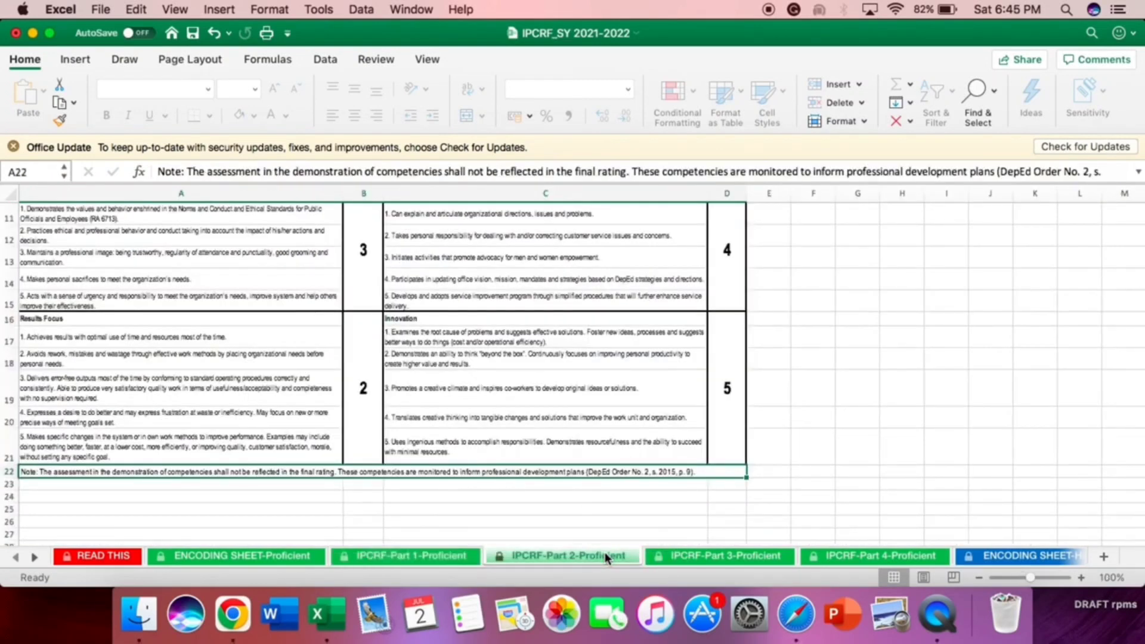
left_click(685, 558)
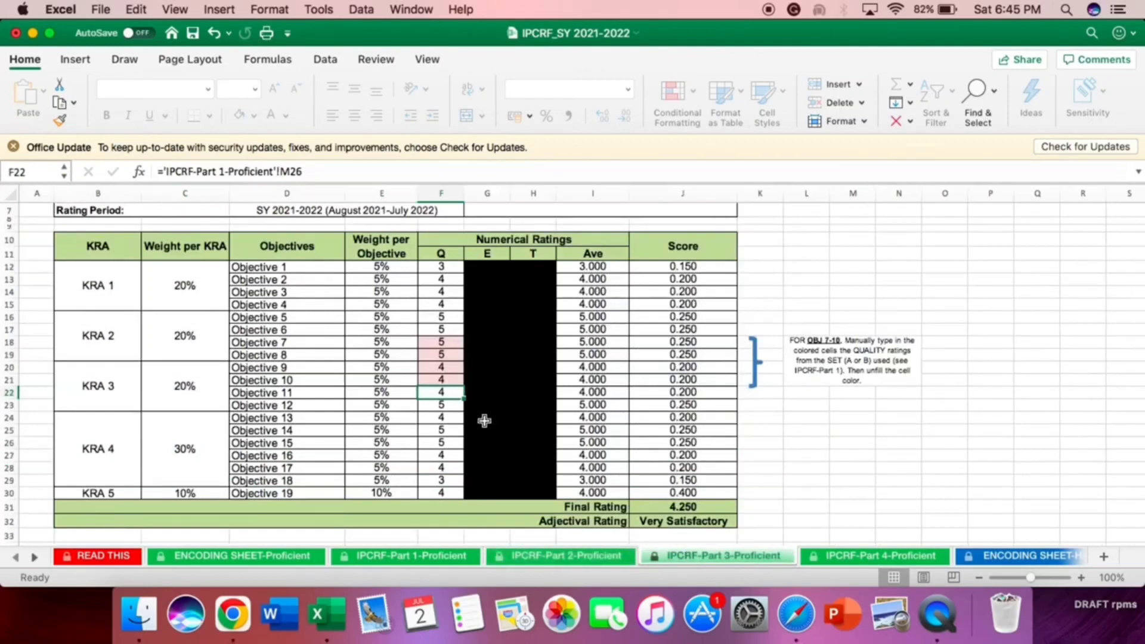
scroll(484, 421, "up", 5)
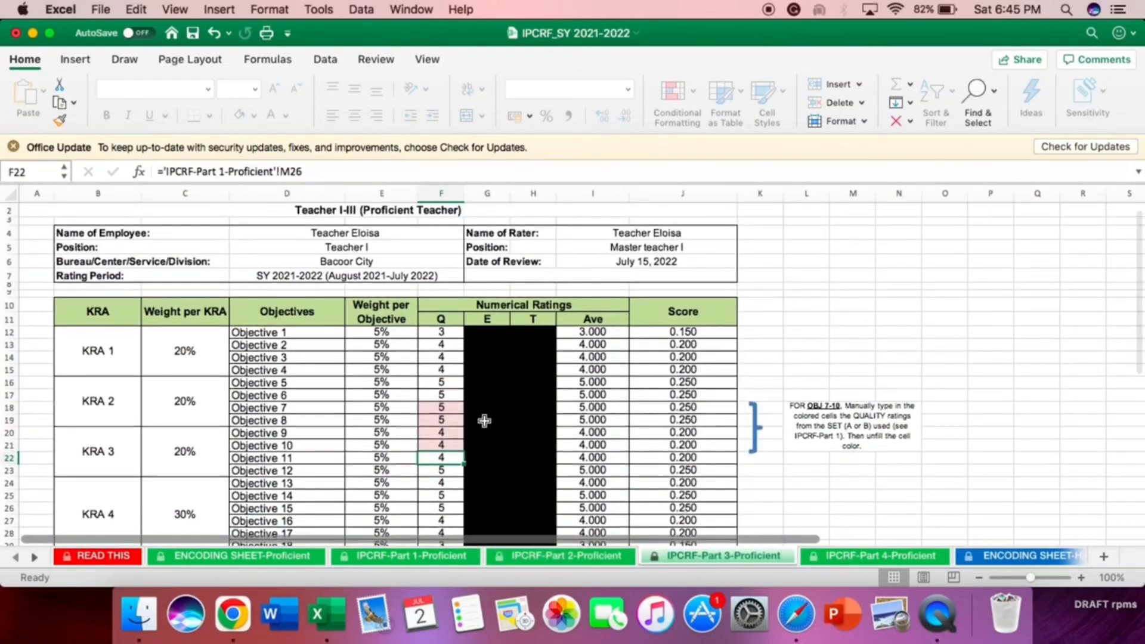
scroll(485, 420, "down", 3)
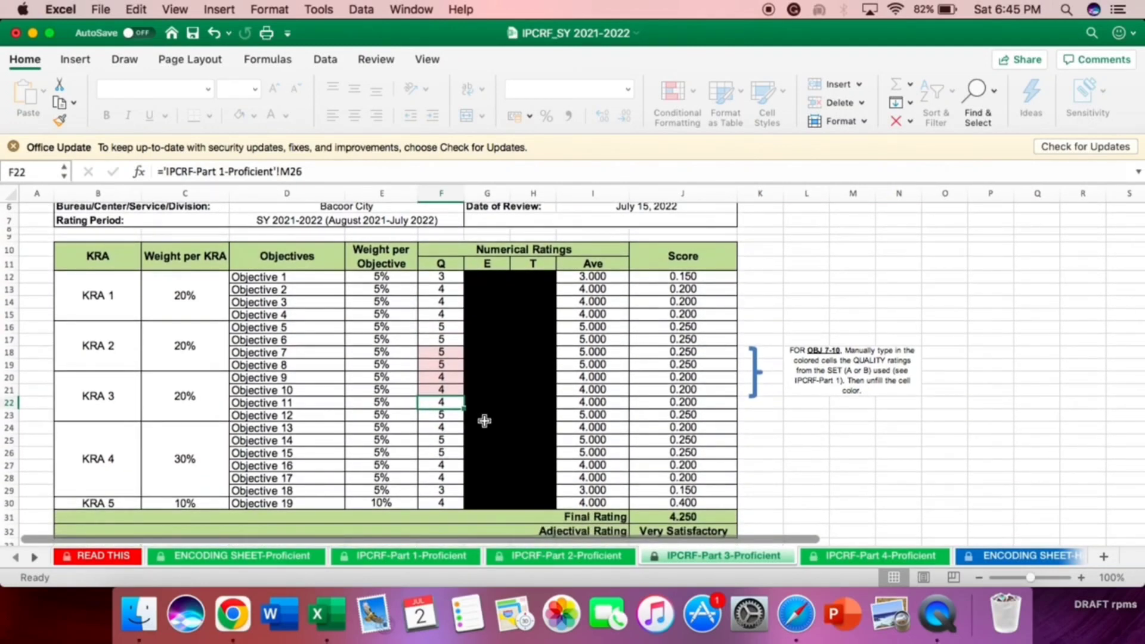
Scroll through the Part 4 Development Plans, then move to ENCODING SHEET-HighlyProficient
left_click(840, 554)
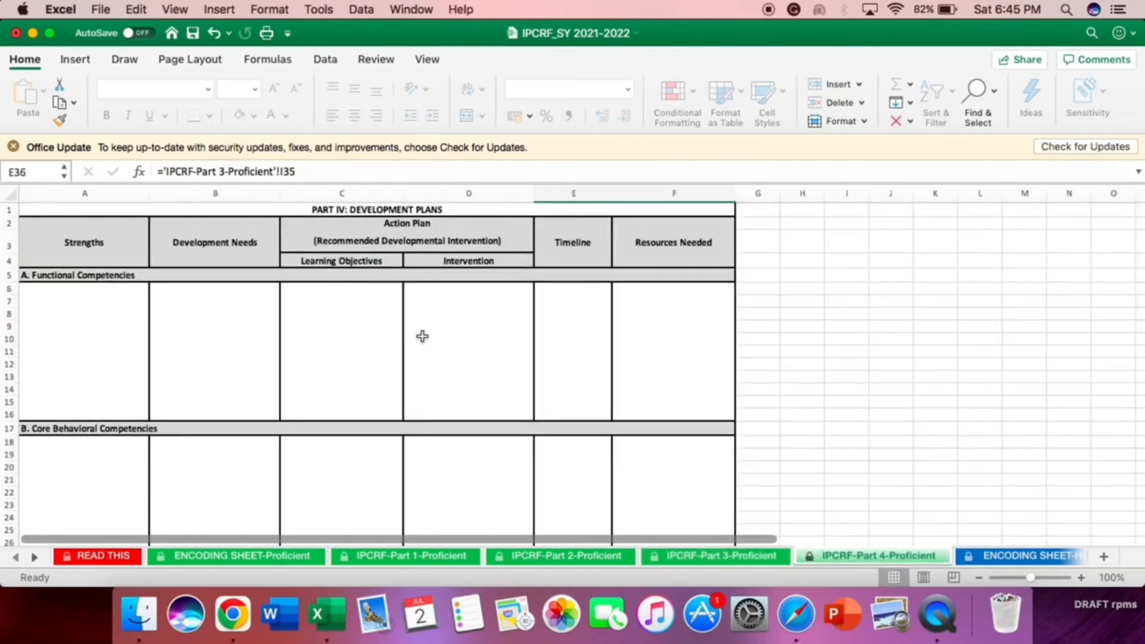
scroll(347, 469, "down", 4)
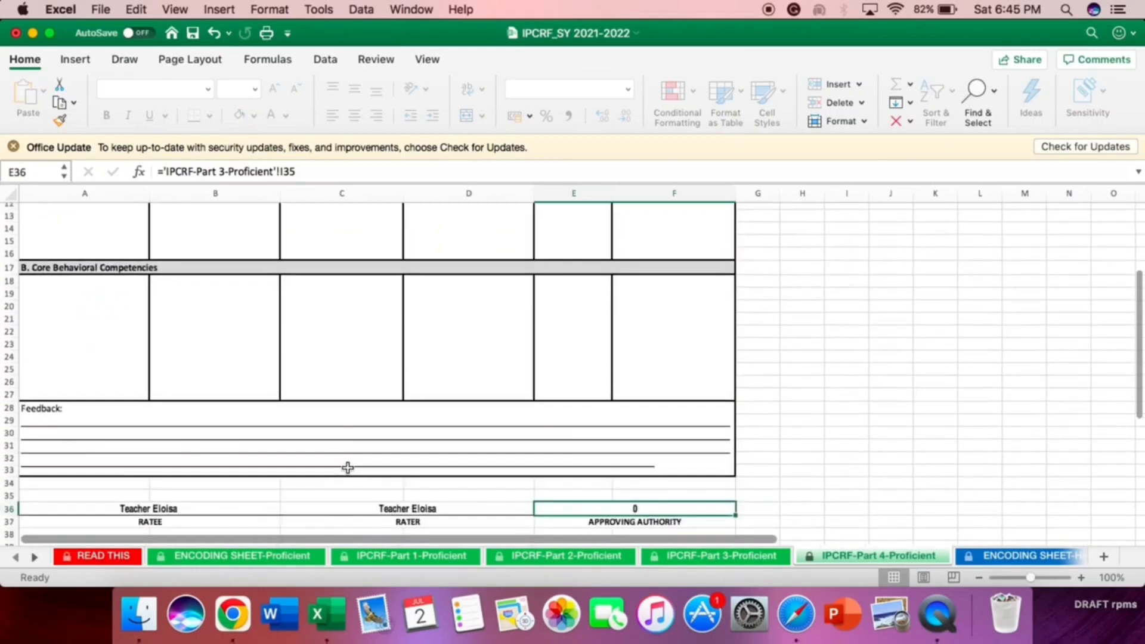
scroll(309, 457, "up", 3)
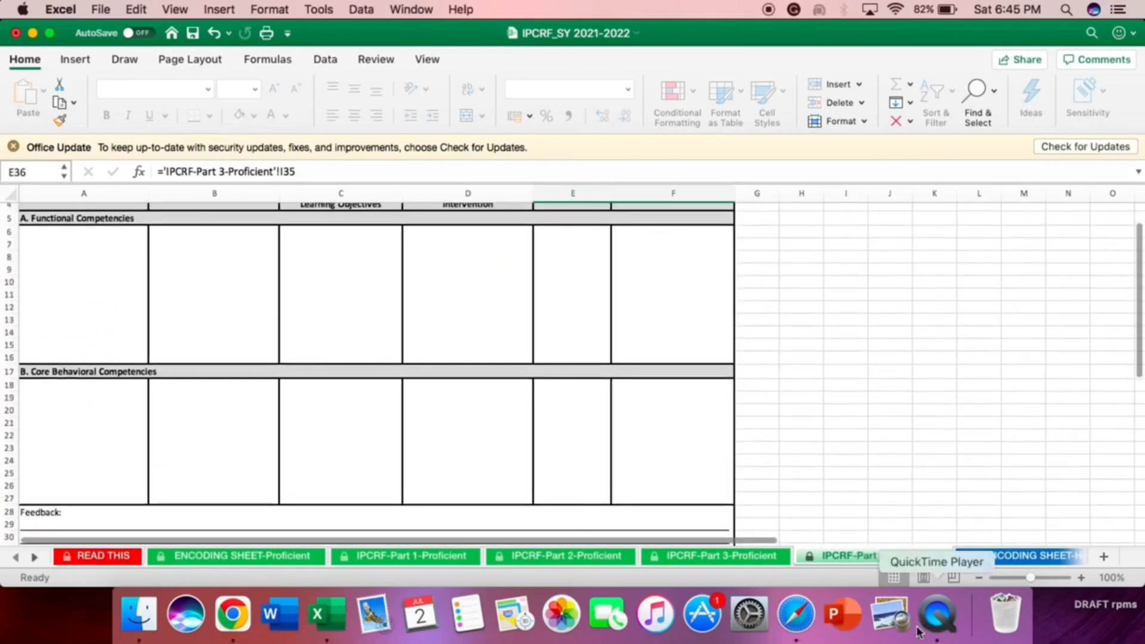
left_click(1006, 558)
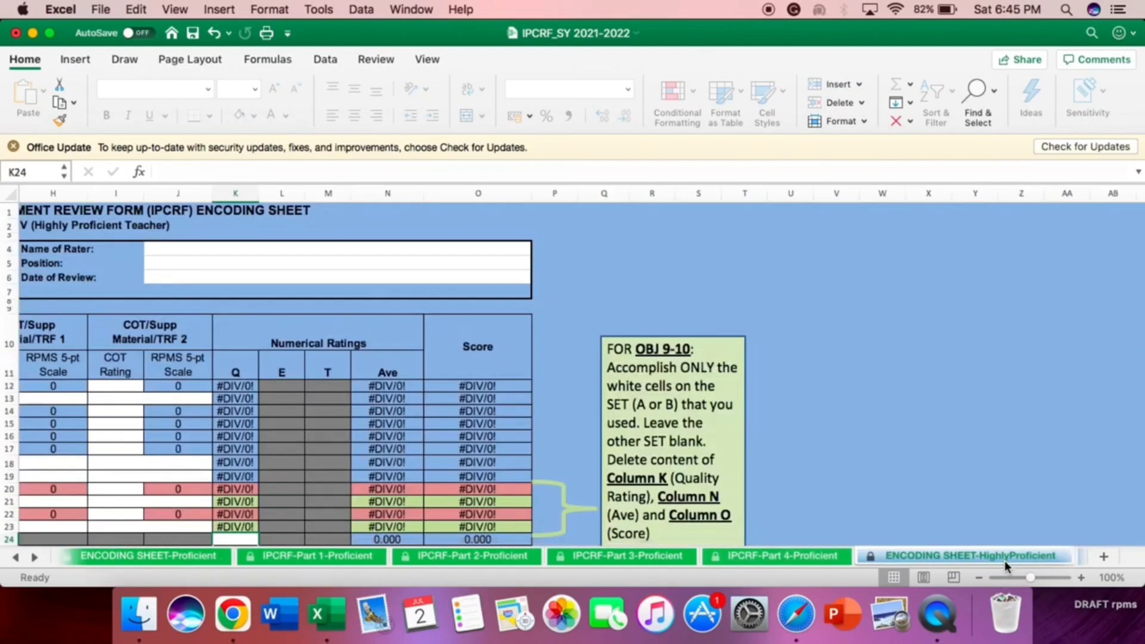
Open and scroll through the IPCRF-Part 1-Highly Proficient sheet
left_click(34, 558)
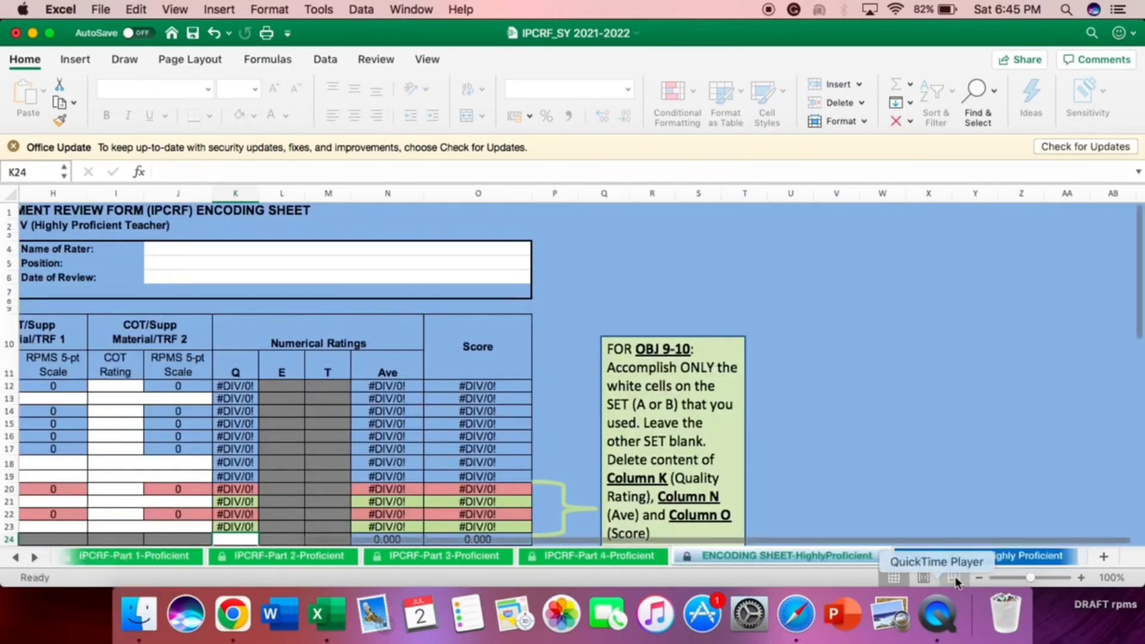
left_click(956, 556)
scroll(233, 496, "up", 10)
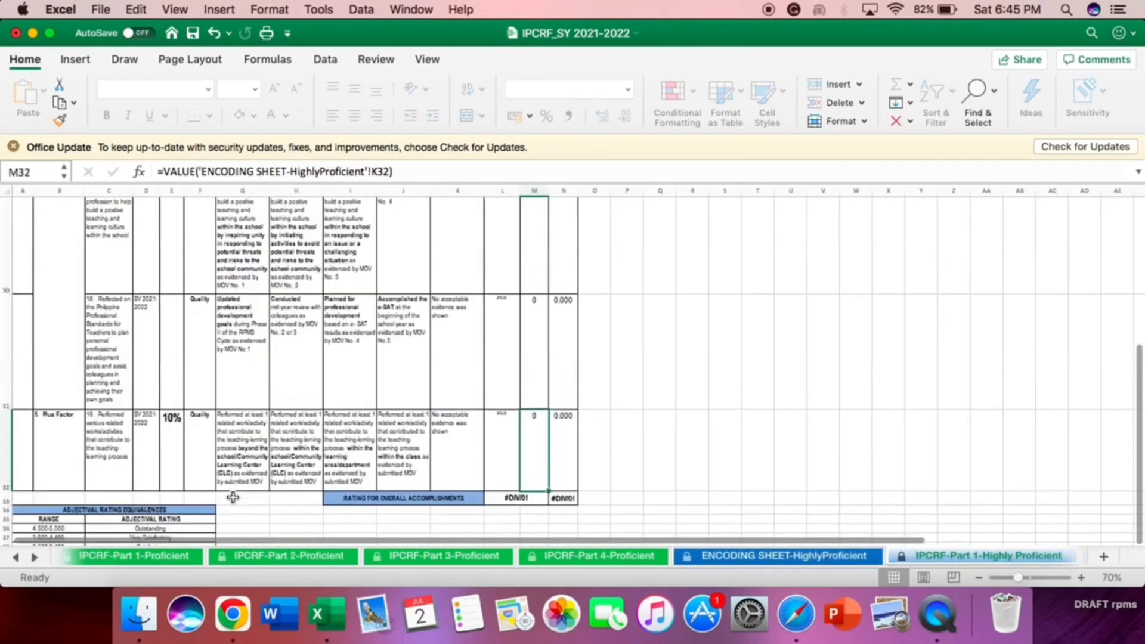
scroll(233, 496, "up", 10)
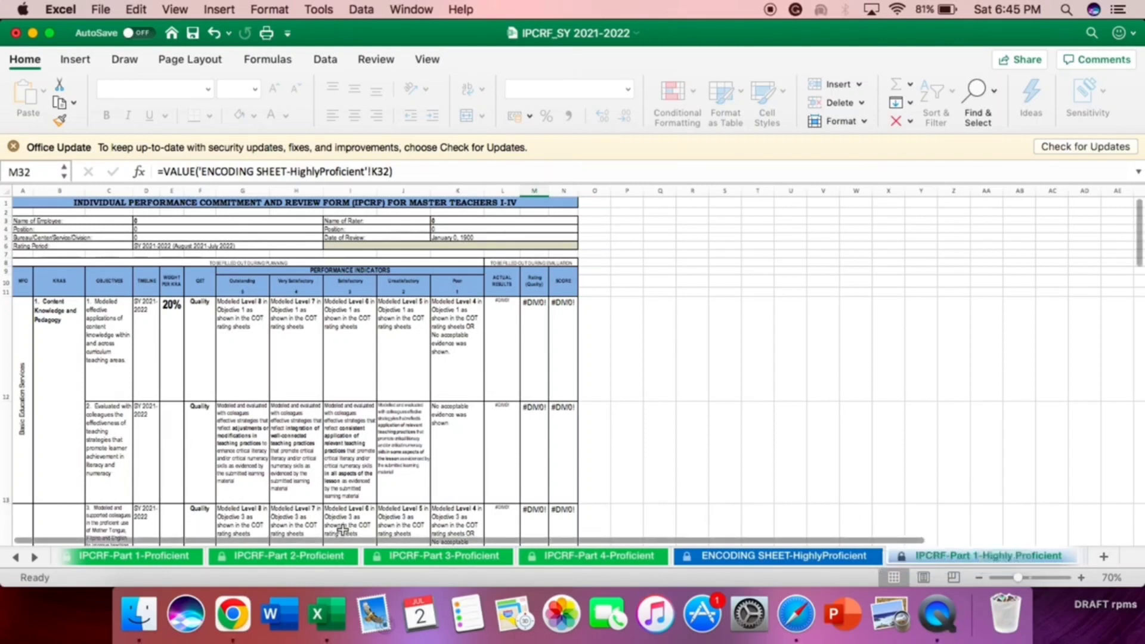
Step through the Highly Proficient Part 2 and Part 3 sheets to Part 4
left_click(35, 557)
left_click(36, 556)
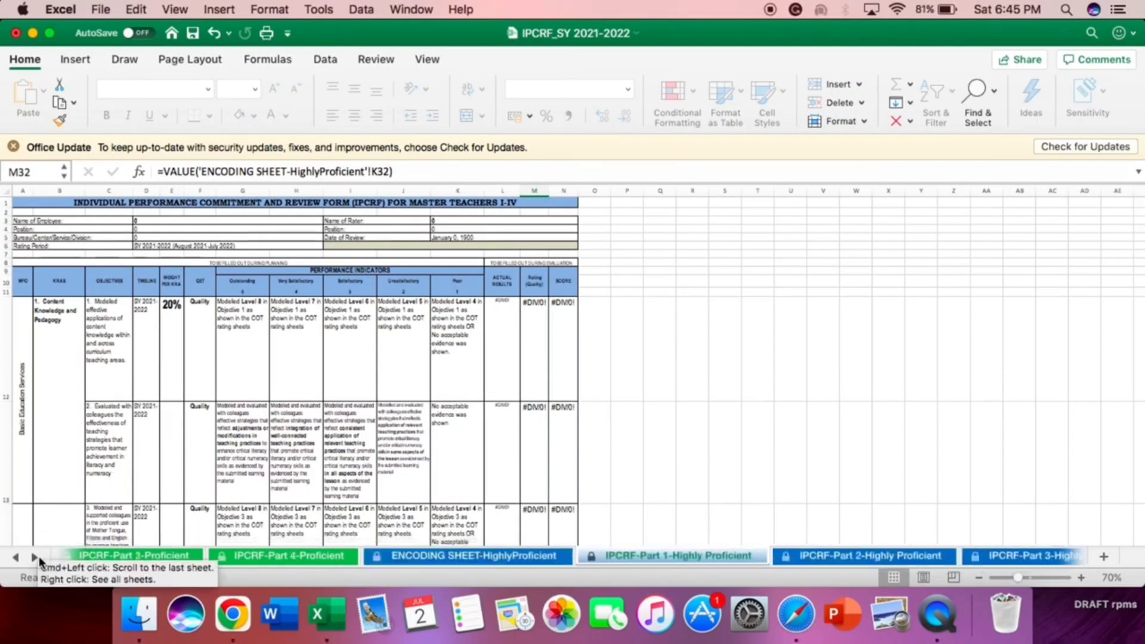
left_click(38, 556)
left_click(39, 556)
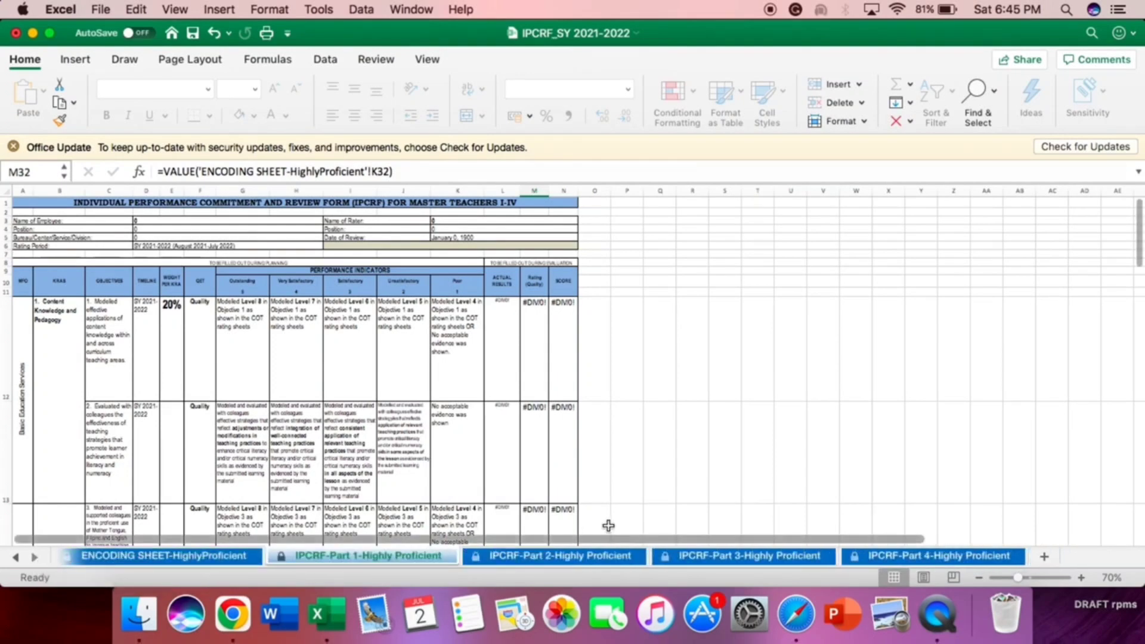
left_click(543, 559)
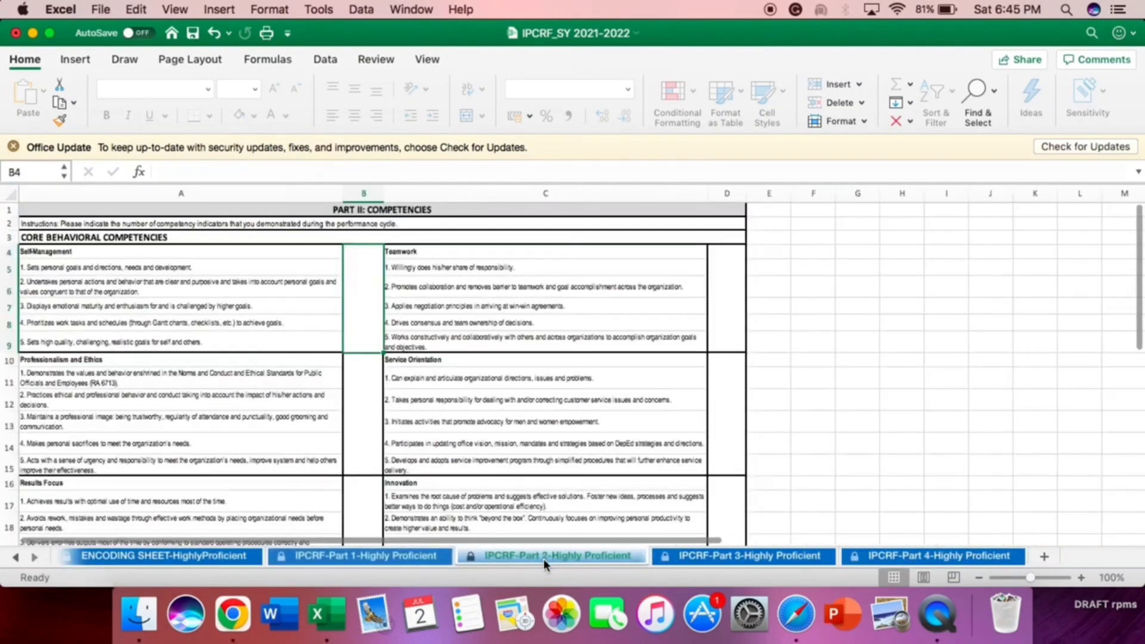
left_click(726, 559)
left_click(932, 556)
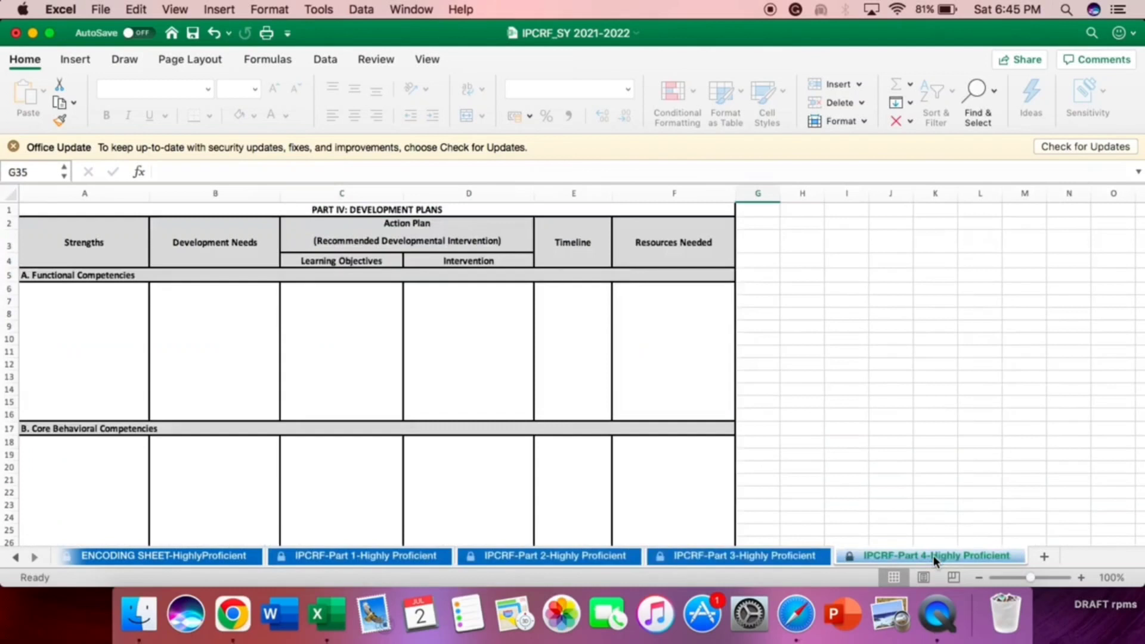
right_click(939, 623)
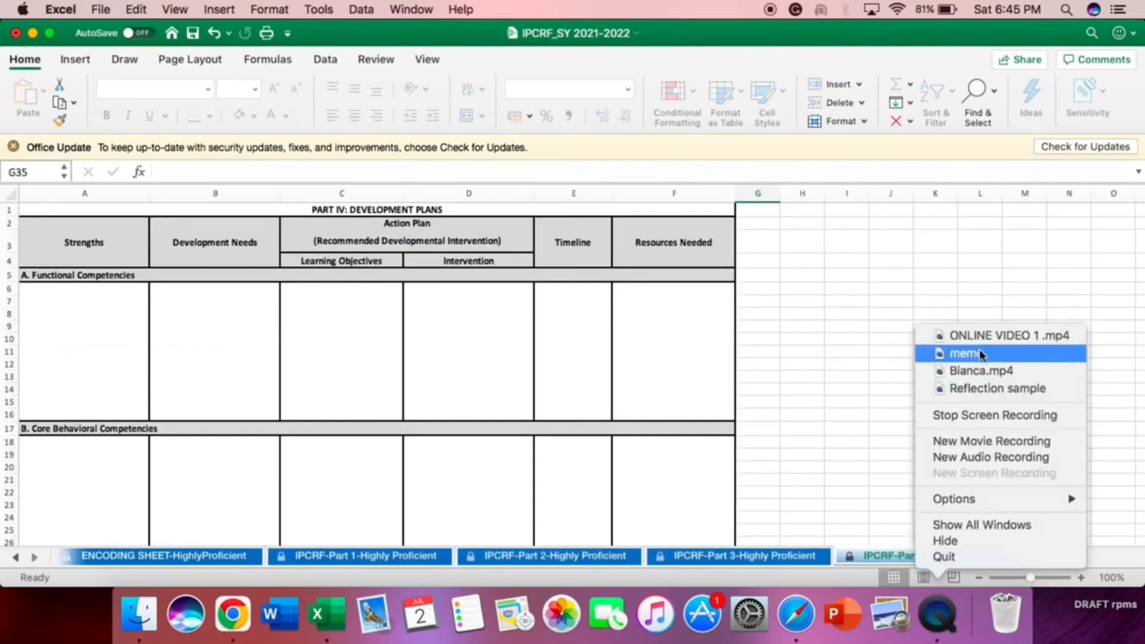